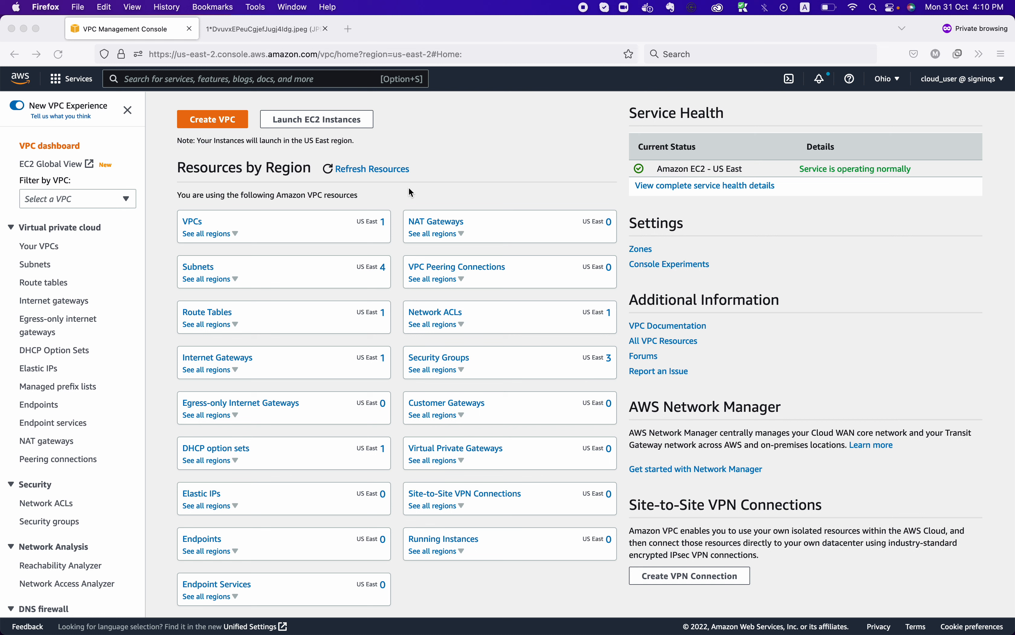
Step: Examine the VPC architecture diagram with its public and private subnets across two Availability Zones, and return to the VPC console
{"action": "left_click", "coordinate": [260, 28]}
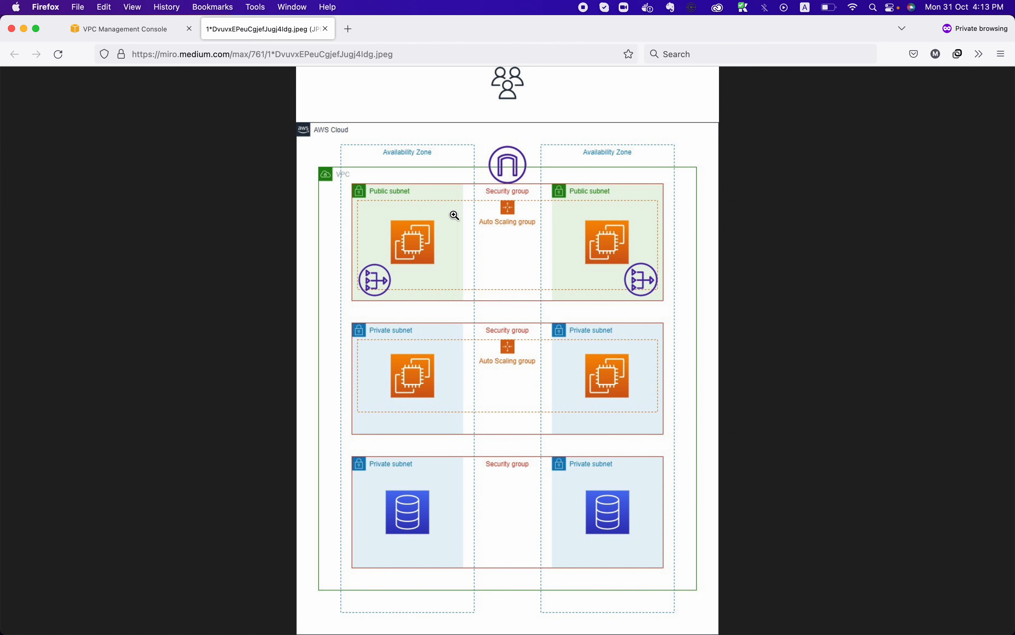
{"action": "left_click", "coordinate": [154, 30]}
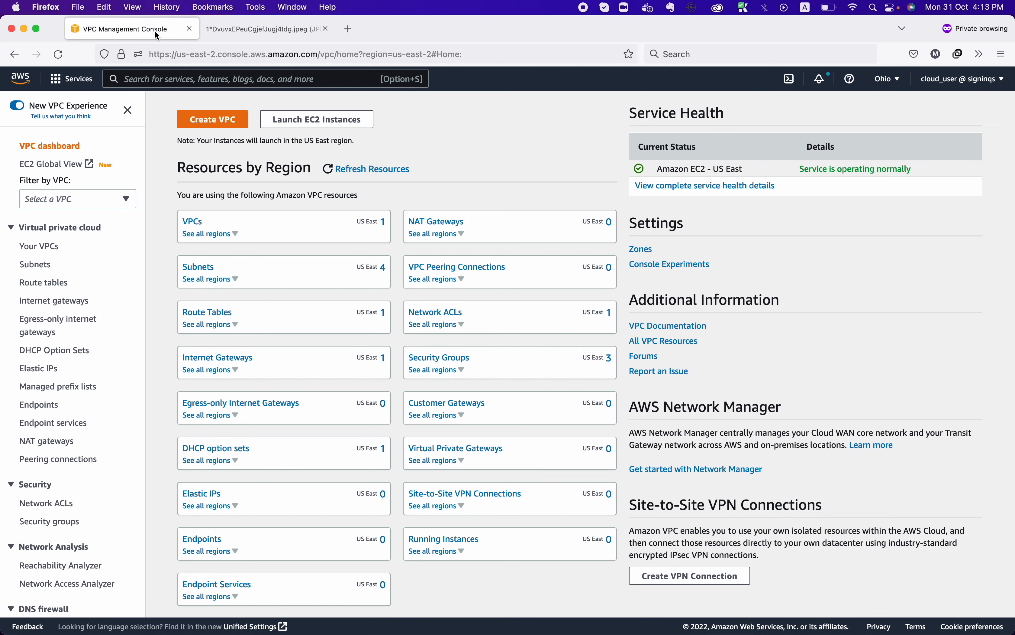
Step: Start creating a VPC with the VPC and more option and set its auto-generated name tag to development
{"action": "left_click", "coordinate": [205, 121]}
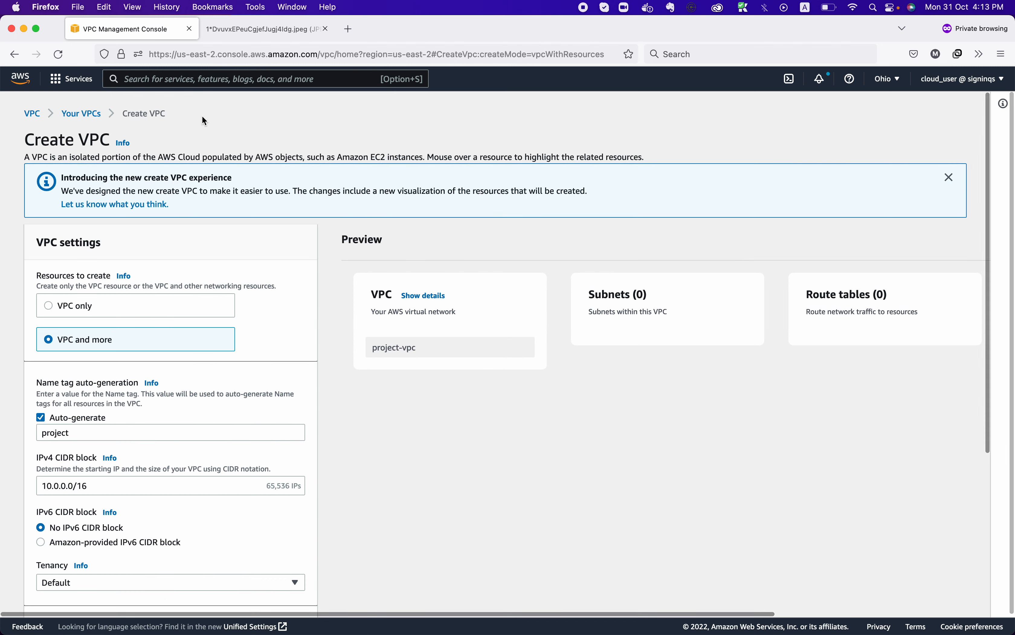
{"action": "scroll", "coordinate": [160, 411], "scroll_direction": "down", "scroll_amount": 3}
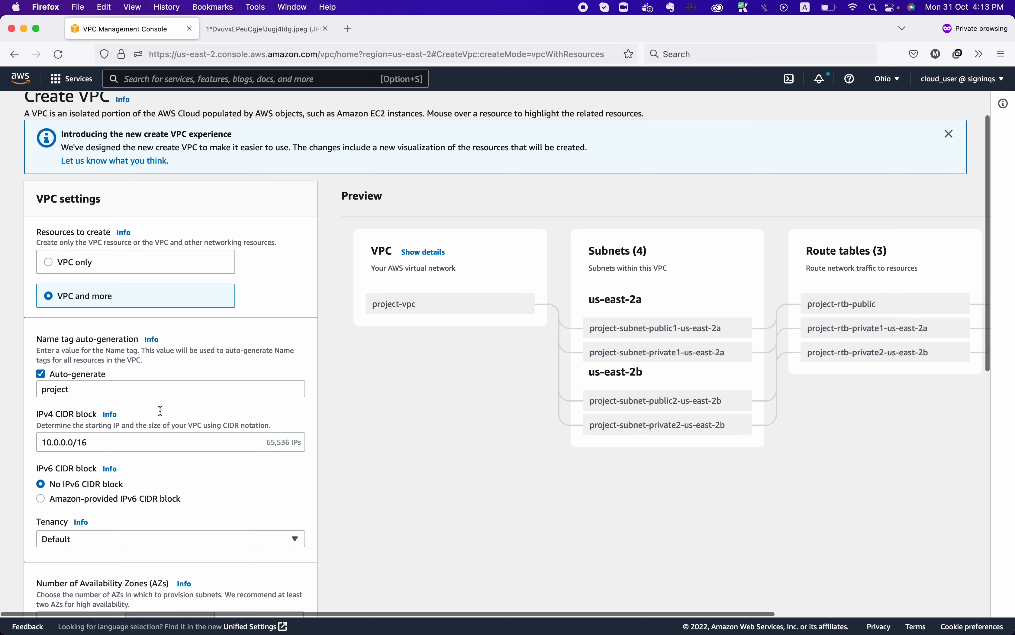
{"action": "scroll", "coordinate": [160, 412], "scroll_direction": "down", "scroll_amount": 2}
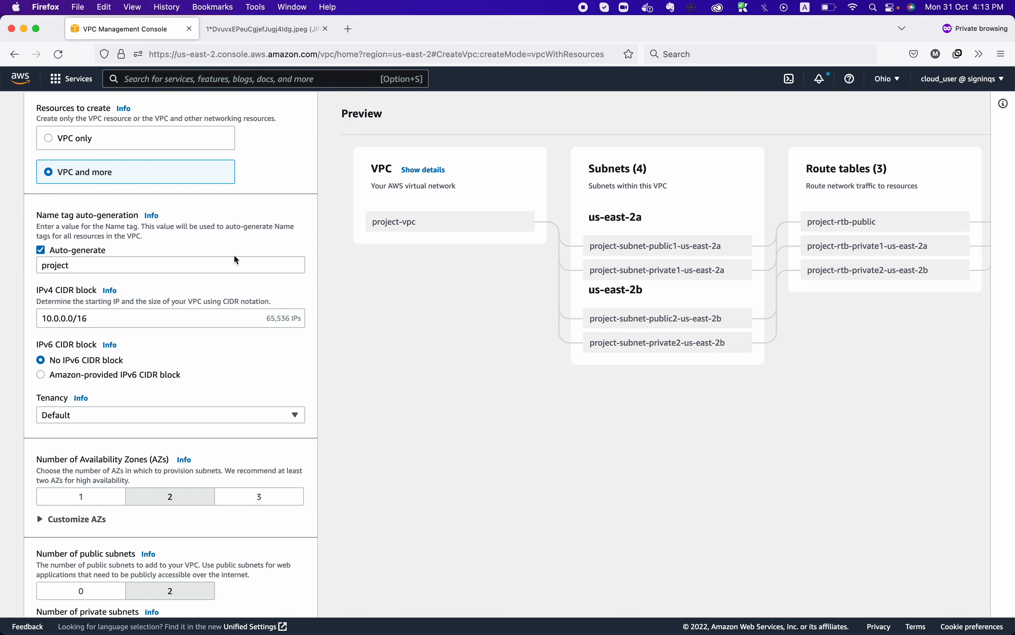
{"action": "left_click", "coordinate": [221, 257]}
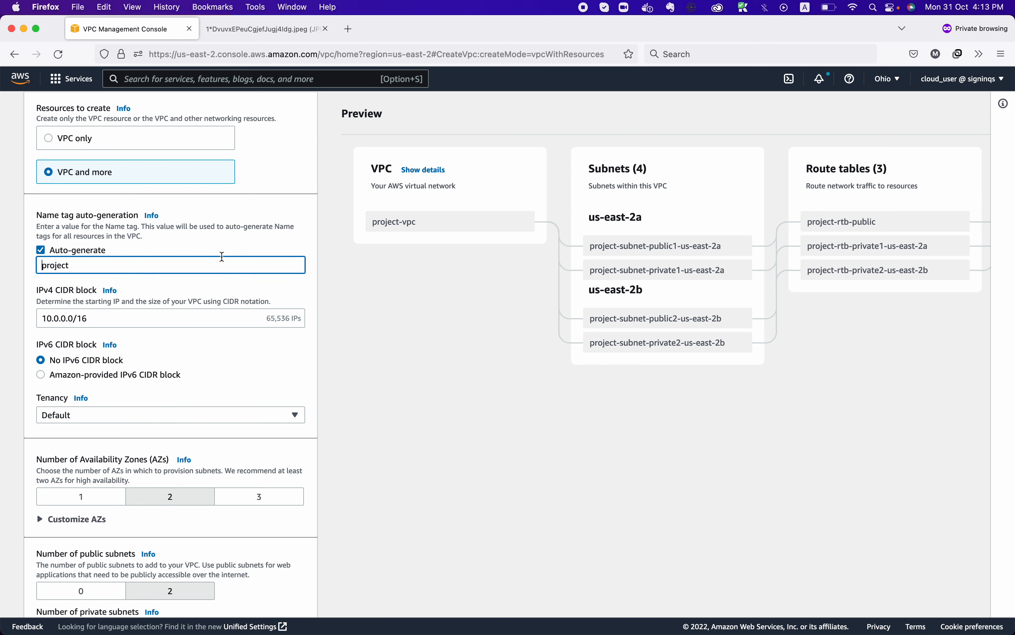
{"action": "scroll", "coordinate": [221, 257], "scroll_direction": "up", "scroll_amount": 1}
{"action": "scroll", "coordinate": [223, 261], "scroll_direction": "up", "scroll_amount": 1}
{"action": "double_click", "coordinate": [146, 316]}
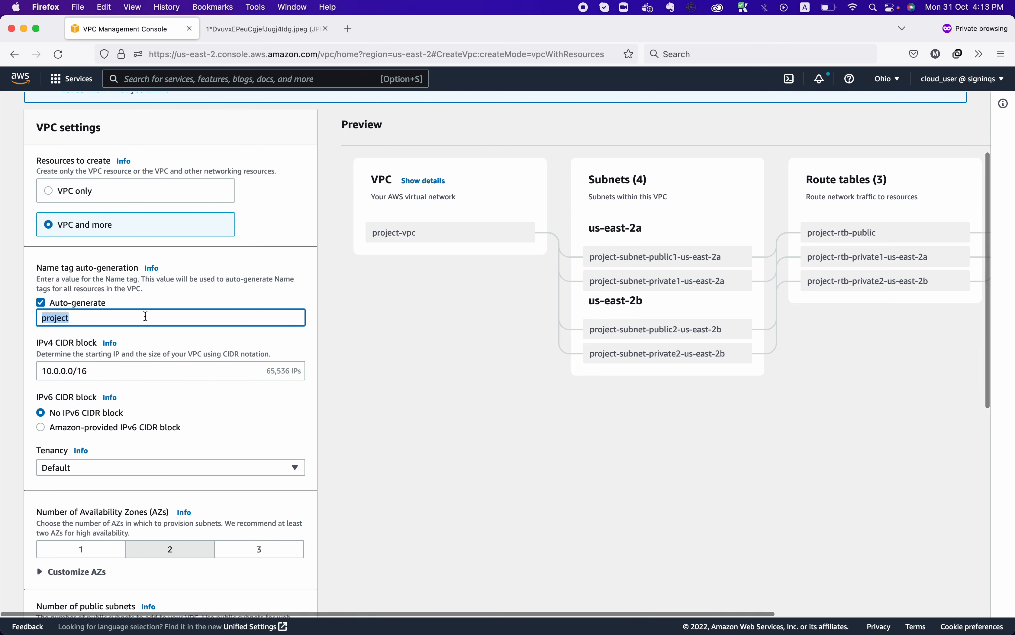
{"action": "type", "text": "deve"}
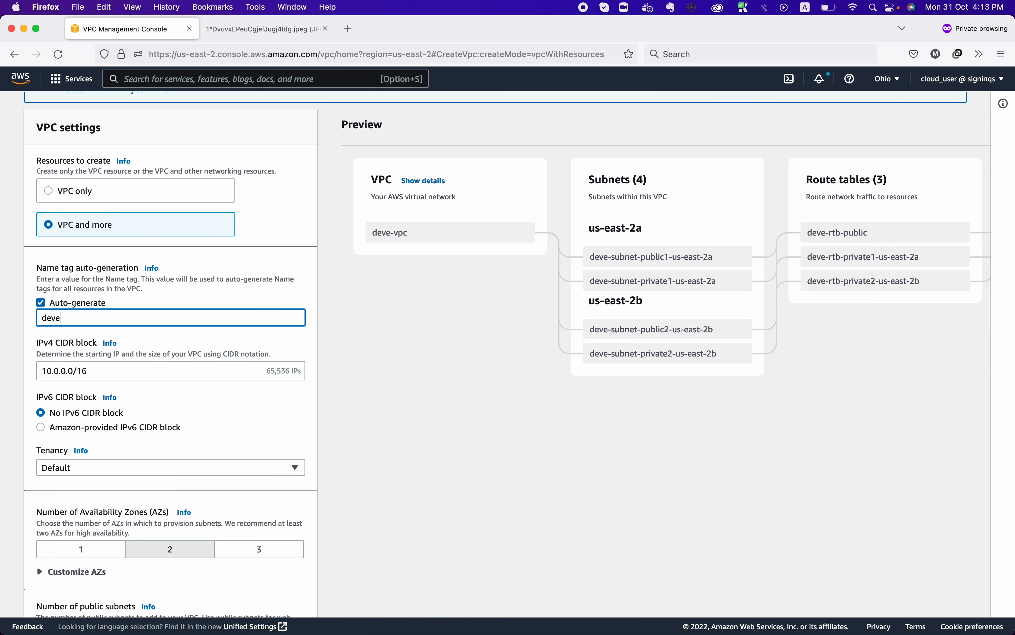
{"action": "type", "text": "lopment"}
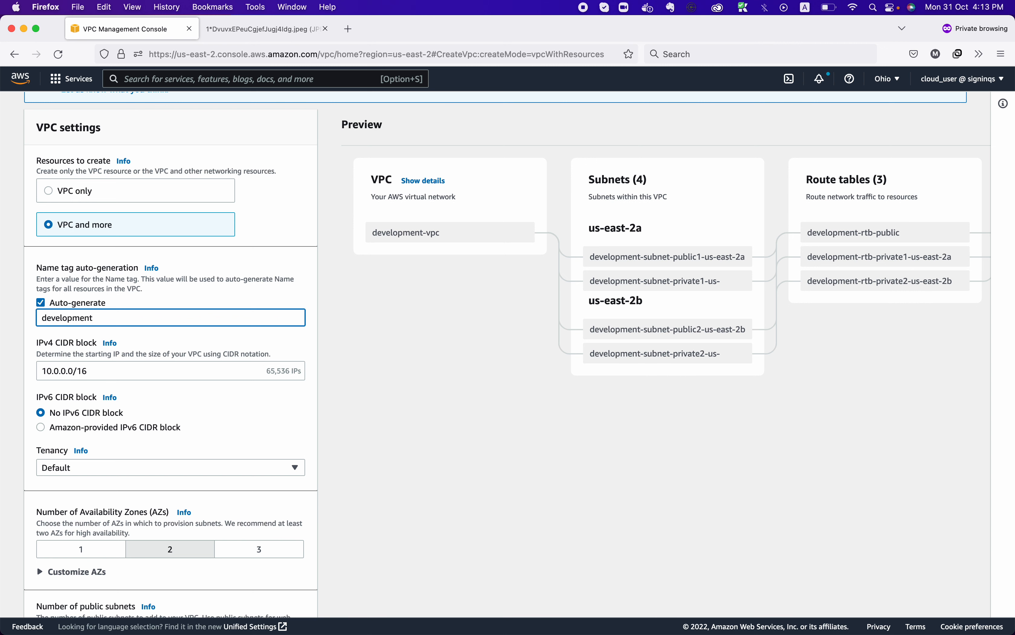
{"action": "left_click", "coordinate": [446, 234]}
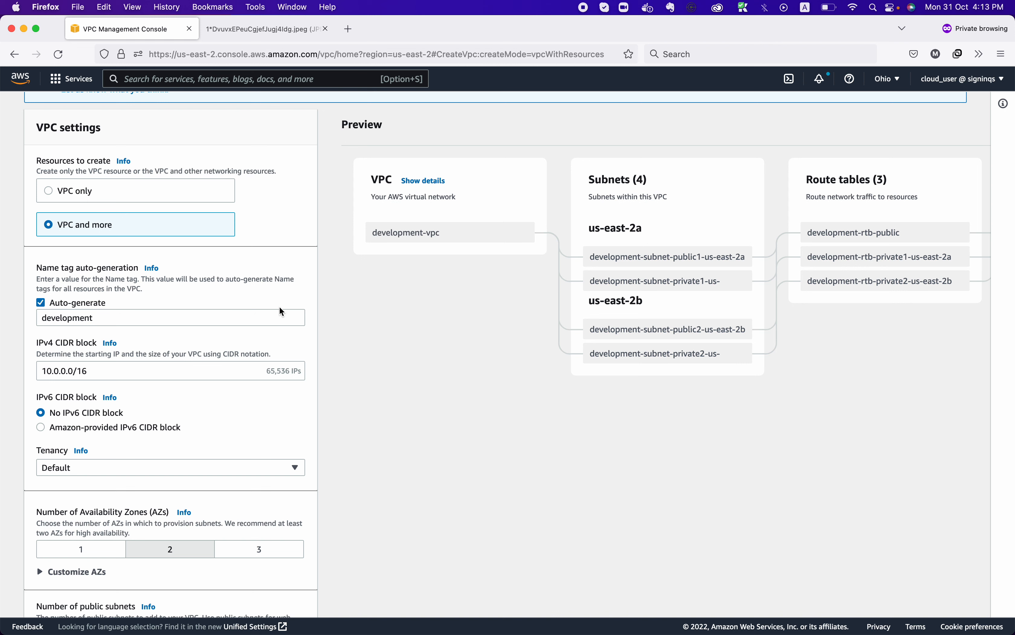
Step: Set the development VPC's IPv4 CIDR block to 10.100.0.0/16
{"action": "scroll", "coordinate": [155, 327], "scroll_direction": "down", "scroll_amount": 1}
{"action": "scroll", "coordinate": [154, 326], "scroll_direction": "down", "scroll_amount": 2}
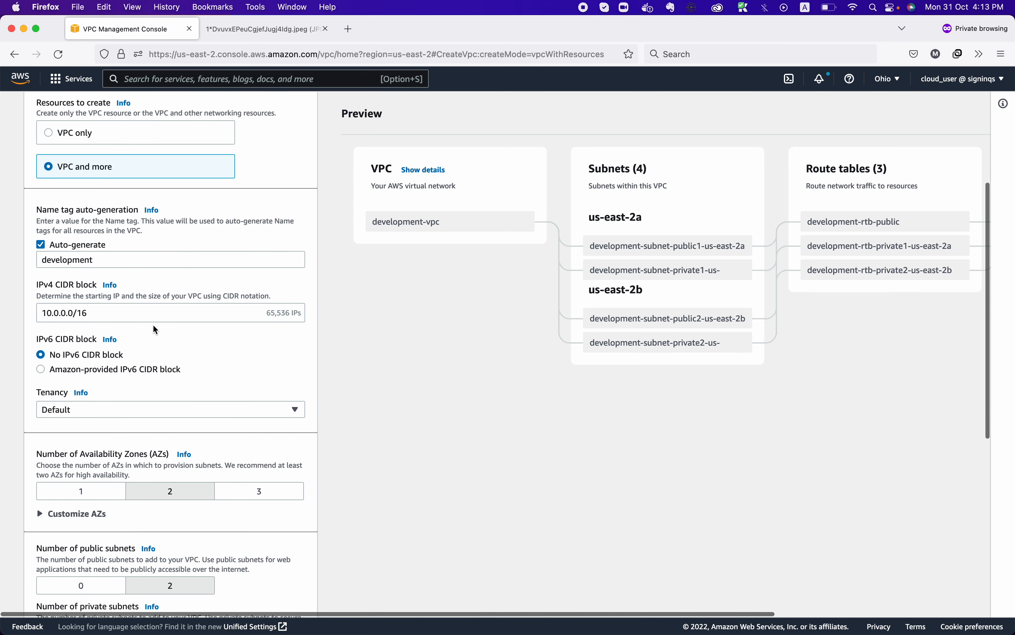
{"action": "left_click", "coordinate": [65, 311]}
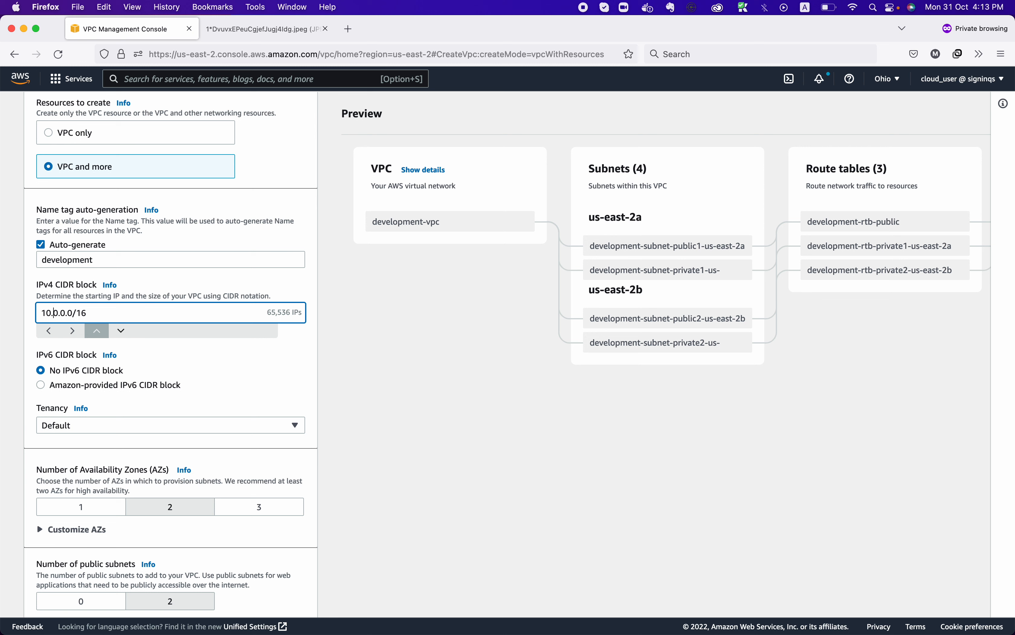
{"action": "type", "text": "10"}
{"action": "left_click", "coordinate": [382, 396]}
{"action": "left_click_drag", "start_coordinate": [112, 312], "coordinate": [27, 314]}
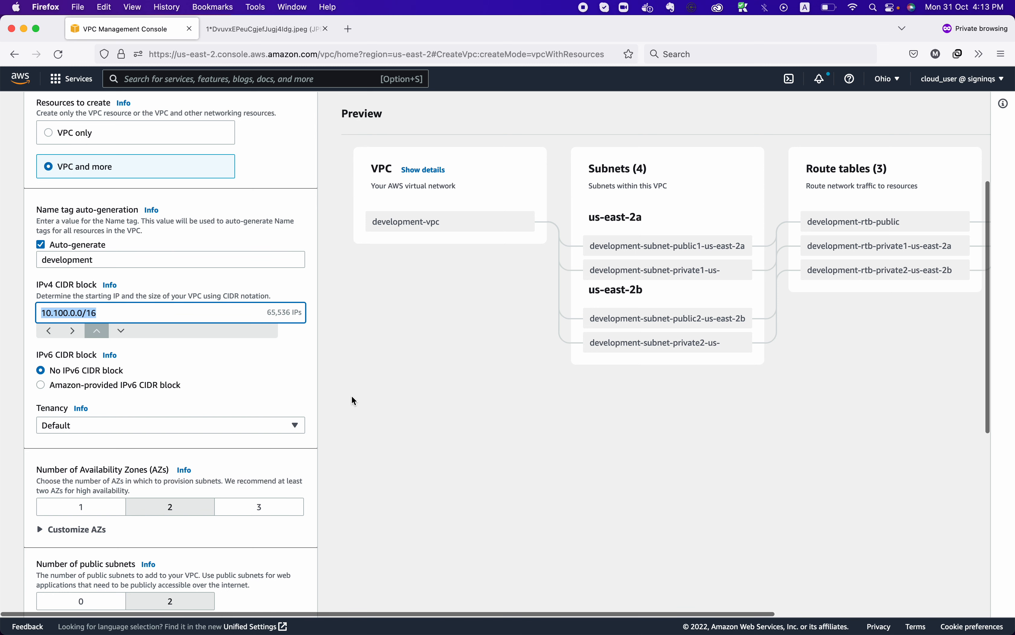
Step: Review the tenancy options available for the development VPC
{"action": "scroll", "coordinate": [352, 396], "scroll_direction": "down", "scroll_amount": 3}
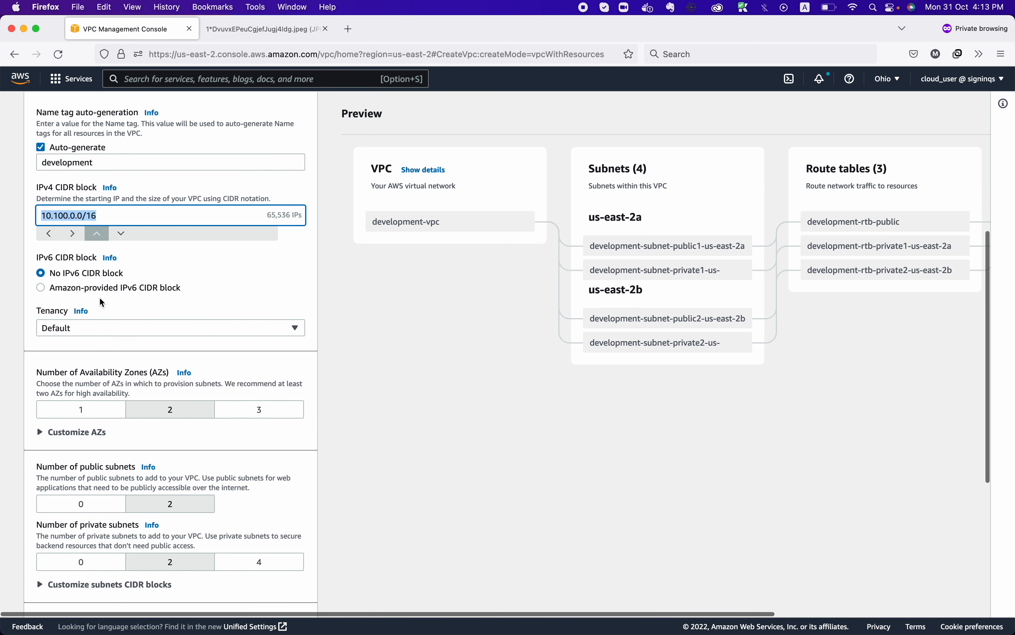
{"action": "left_click", "coordinate": [118, 328]}
{"action": "left_click", "coordinate": [117, 323]}
{"action": "left_click", "coordinate": [195, 314]}
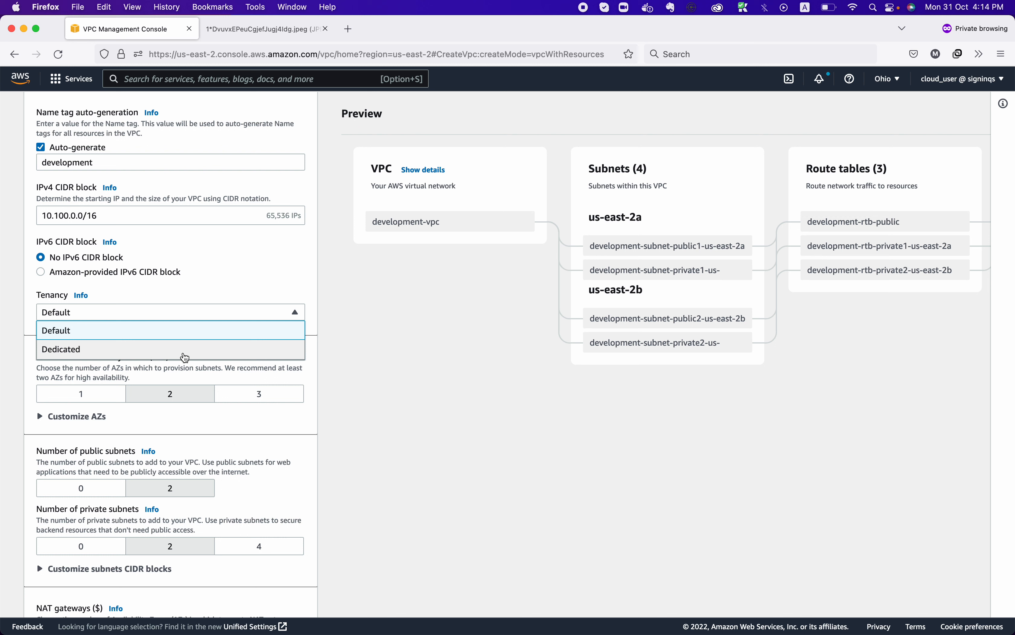
{"action": "left_click", "coordinate": [393, 333]}
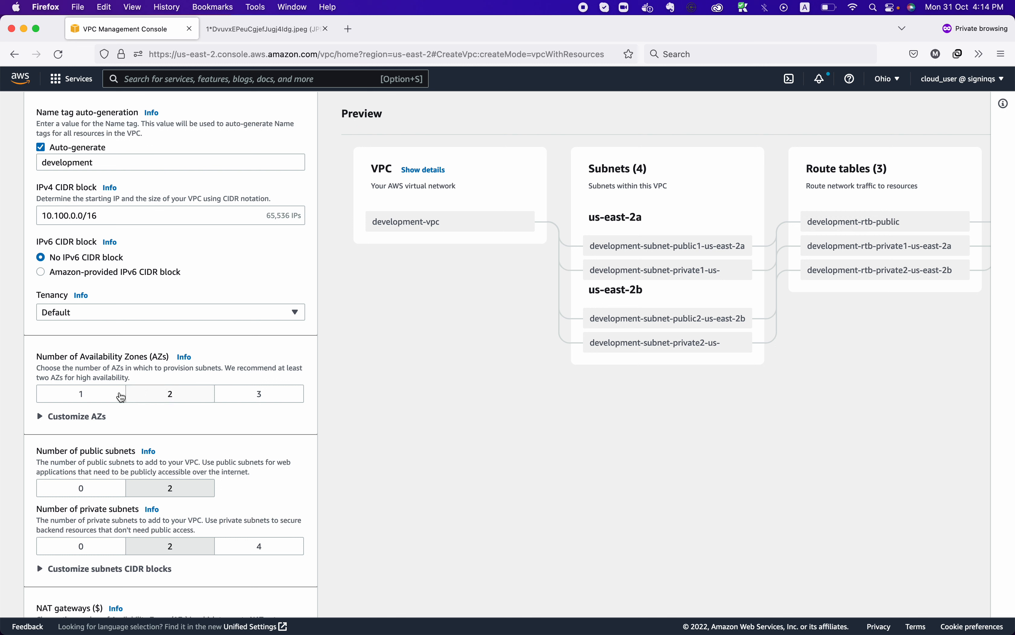
Step: Set the number of Availability Zones to 3 and review the first and second zone choices in the AZ customization
{"action": "left_click", "coordinate": [267, 398]}
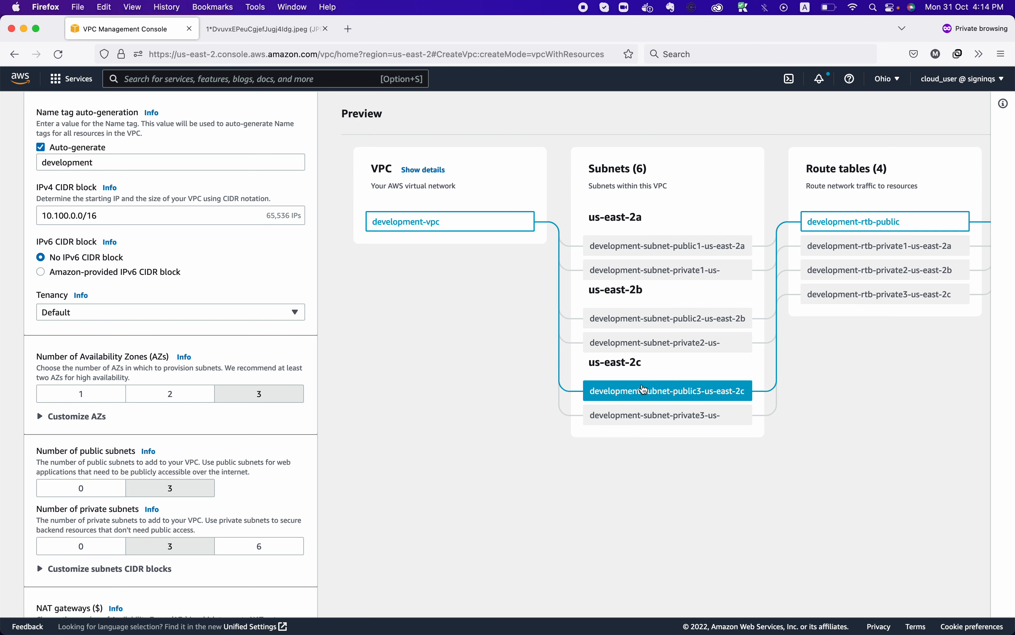
{"action": "scroll", "coordinate": [375, 443], "scroll_direction": "down", "scroll_amount": 3}
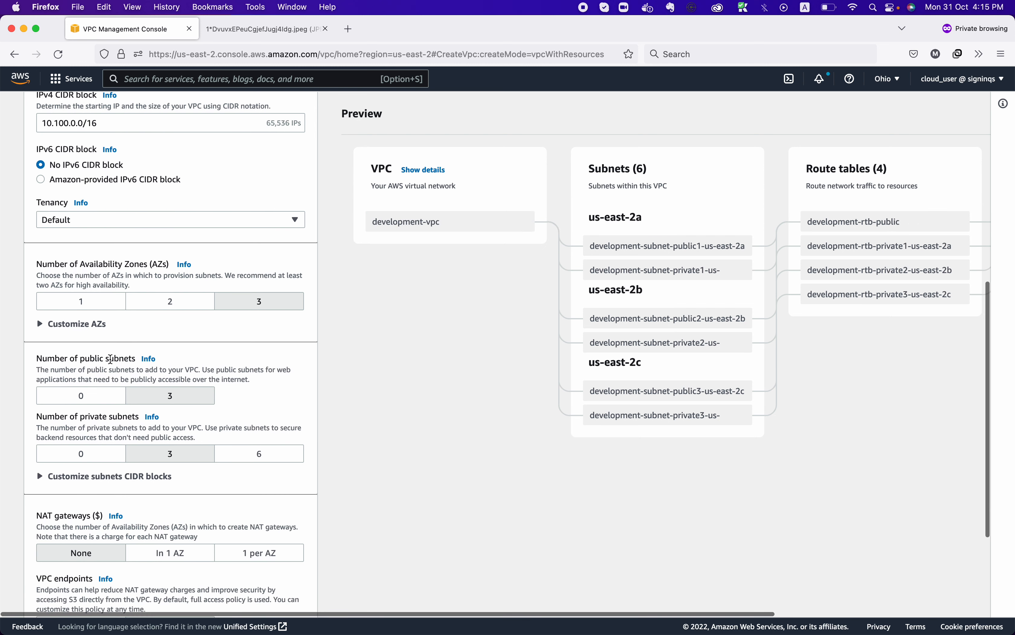
{"action": "left_click", "coordinate": [97, 323]}
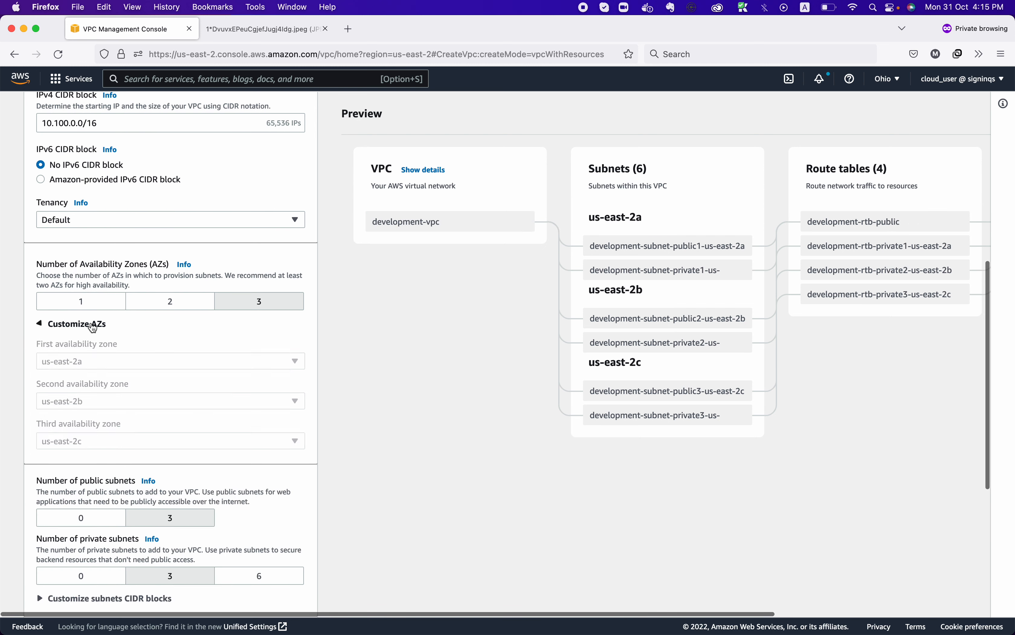
{"action": "left_click", "coordinate": [295, 363]}
{"action": "left_click", "coordinate": [365, 378]}
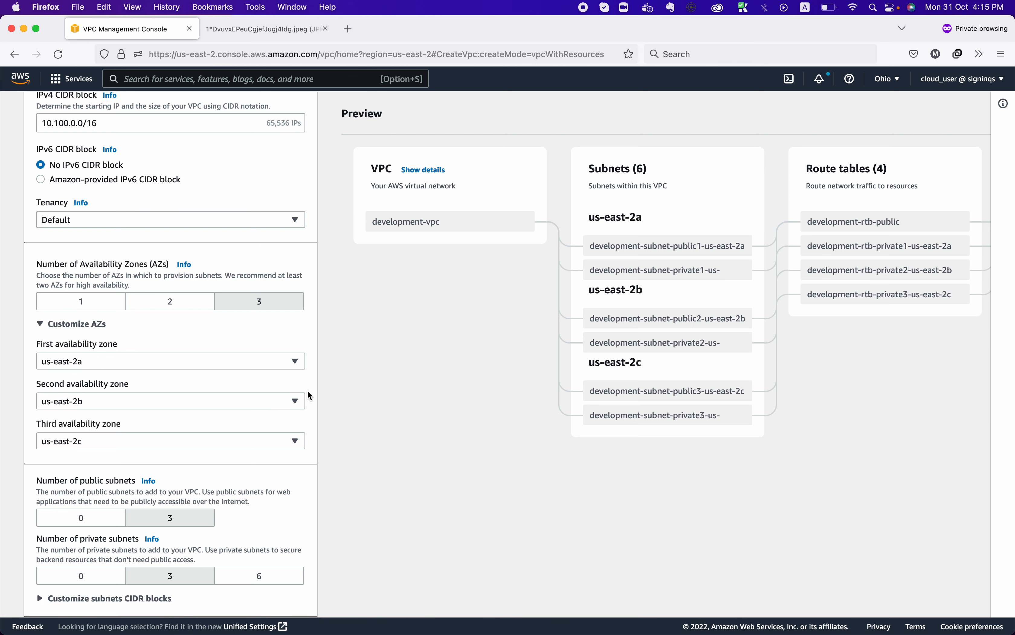
{"action": "left_click", "coordinate": [298, 403]}
{"action": "left_click", "coordinate": [411, 414]}
{"action": "scroll", "coordinate": [378, 448], "scroll_direction": "down", "scroll_amount": 5}
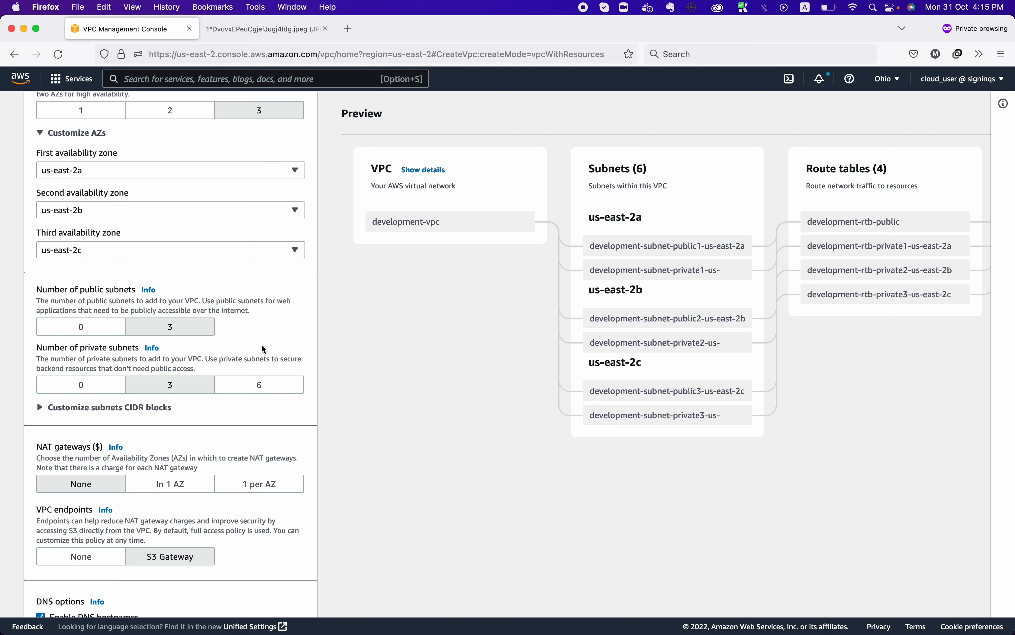
Step: Keep 3 private subnets, place NAT gateways in 1 AZ, and set VPC endpoints to None
{"action": "left_click", "coordinate": [182, 383]}
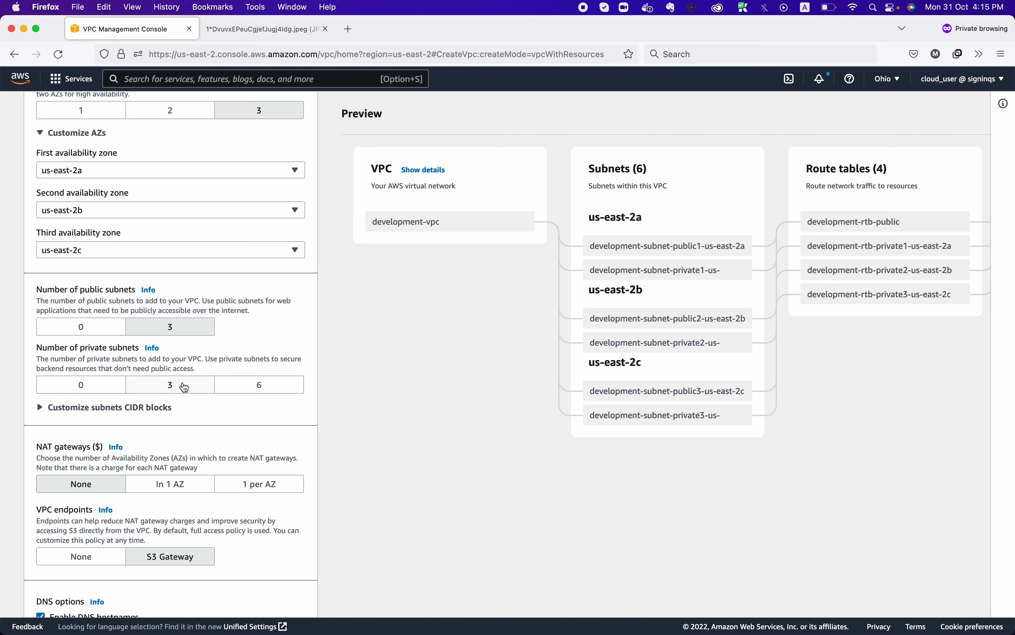
{"action": "left_click", "coordinate": [174, 489]}
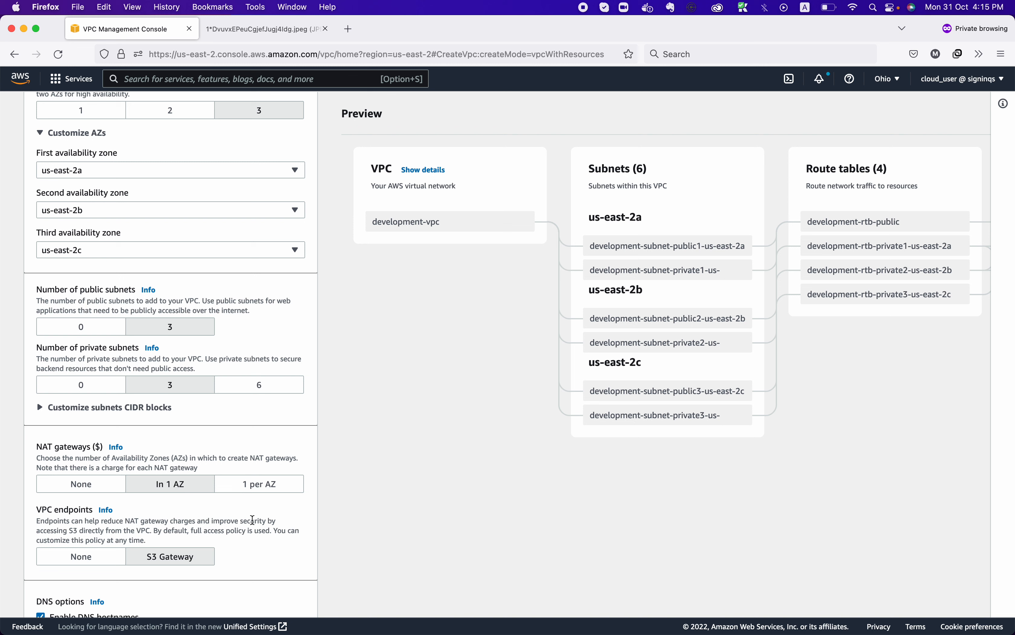
{"action": "left_click", "coordinate": [88, 560]}
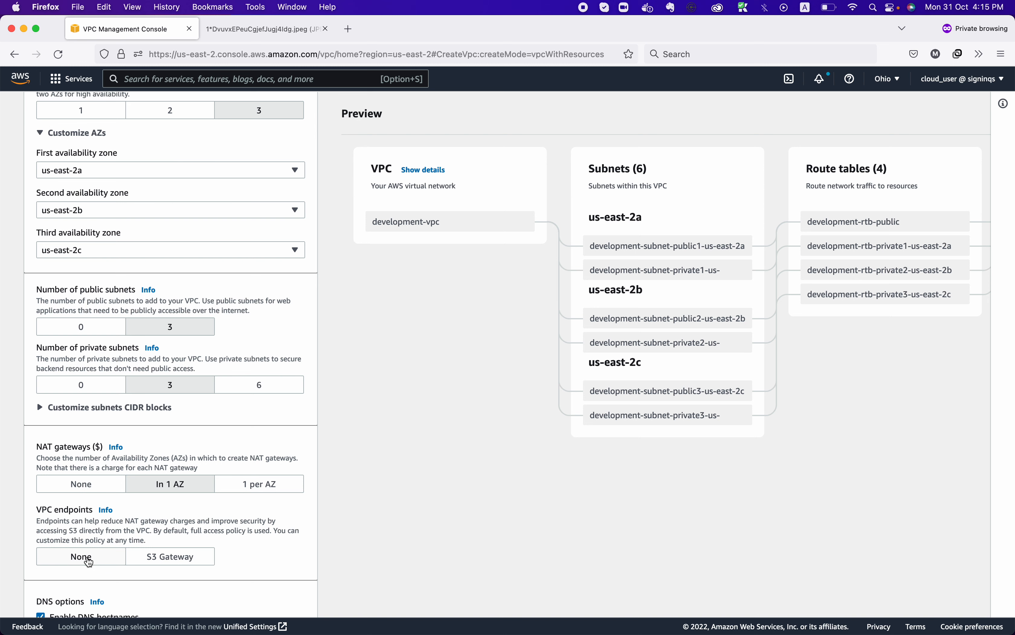
Step: Create the development VPC with its configured resources and go to the list of VPCs
{"action": "scroll", "coordinate": [485, 528], "scroll_direction": "down", "scroll_amount": 3}
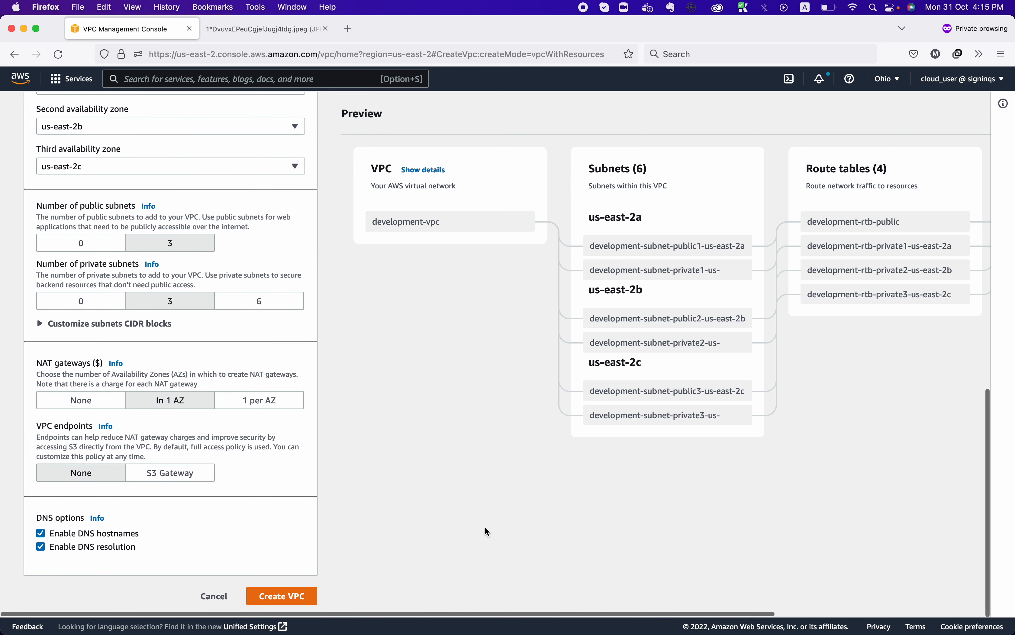
{"action": "left_click", "coordinate": [305, 600]}
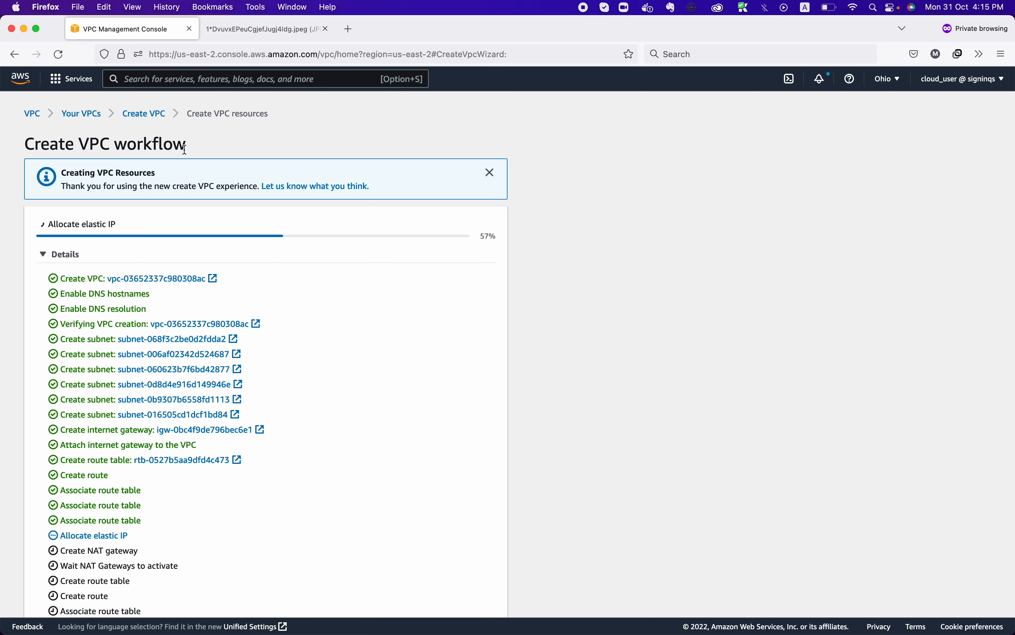
{"action": "left_click", "coordinate": [88, 114]}
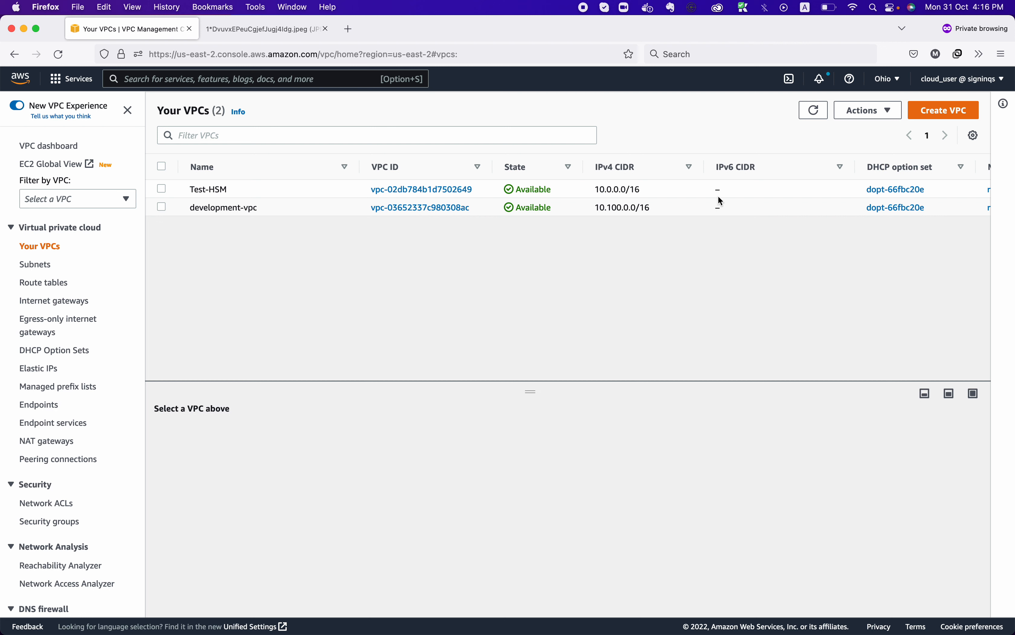
Step: Create another VPC without additional resources, named qavpc, with the manually entered IPv4 CIDR 10.200.0.0/16
{"action": "left_click", "coordinate": [958, 111]}
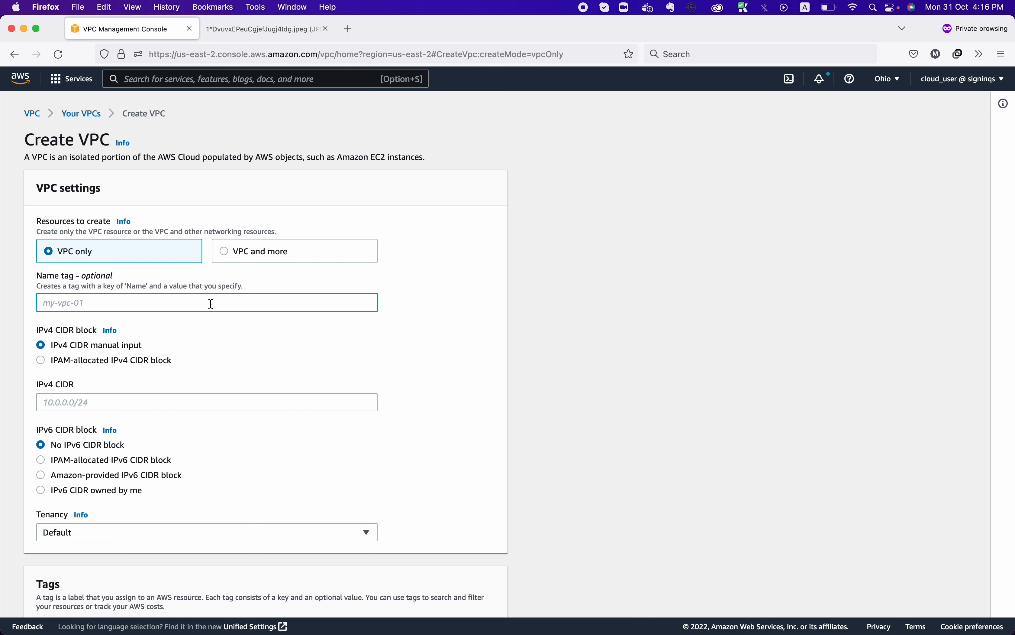
{"action": "type", "text": "avpc"}
{"action": "scroll", "coordinate": [244, 357], "scroll_direction": "down", "scroll_amount": 3}
{"action": "left_click", "coordinate": [81, 331]}
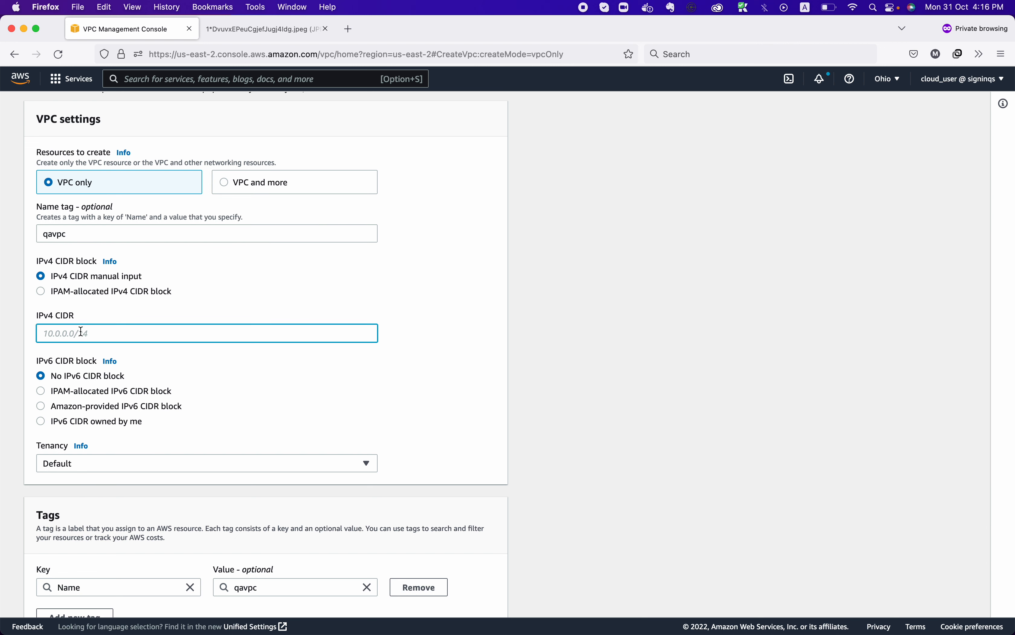
{"action": "type", "text": "10"}
{"action": "scroll", "coordinate": [162, 477], "scroll_direction": "down", "scroll_amount": 2}
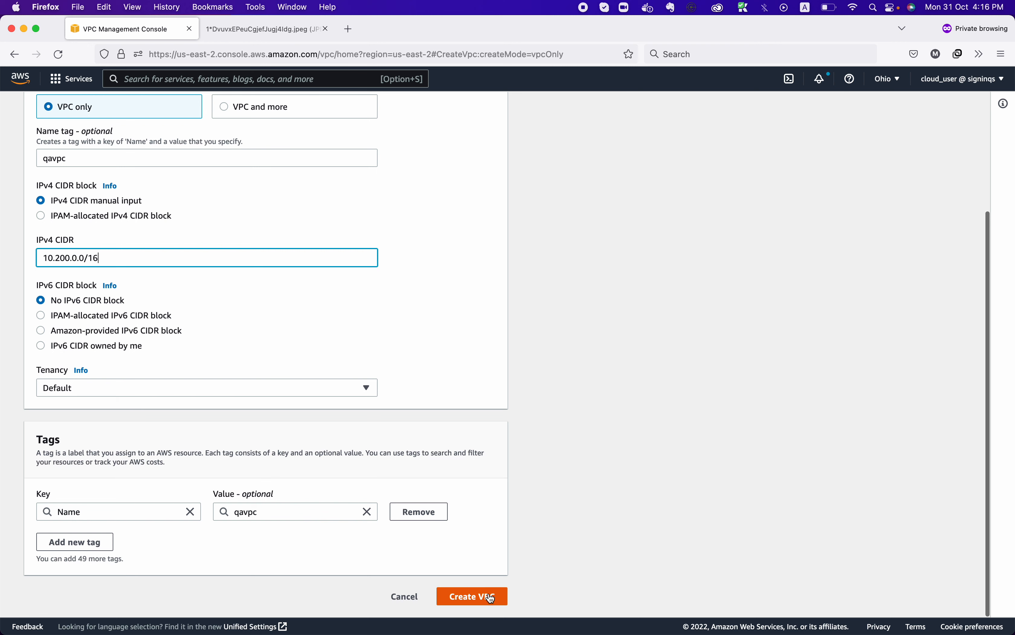
{"action": "left_click", "coordinate": [490, 596]}
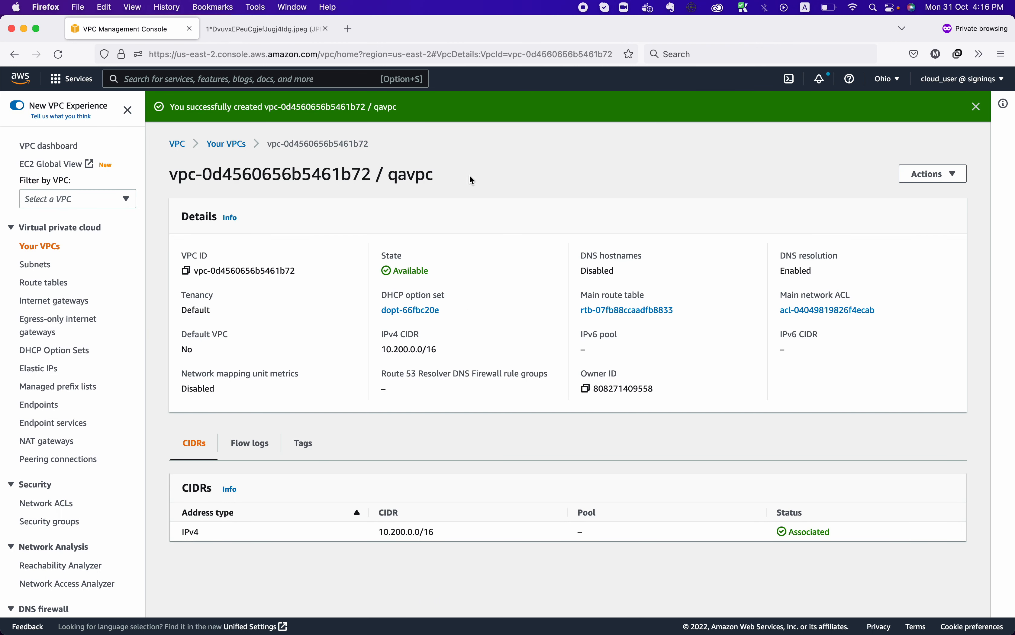
Step: Start creating a new subnet and choose qavpc as the VPC it belongs to
{"action": "left_click", "coordinate": [28, 268]}
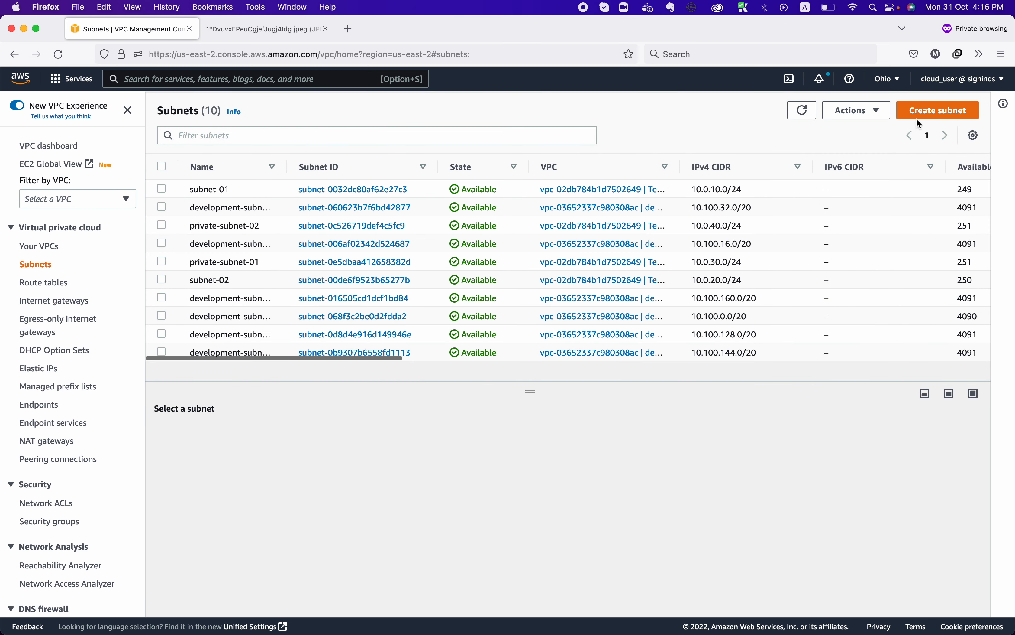
{"action": "left_click", "coordinate": [935, 110]}
{"action": "left_click", "coordinate": [230, 243]}
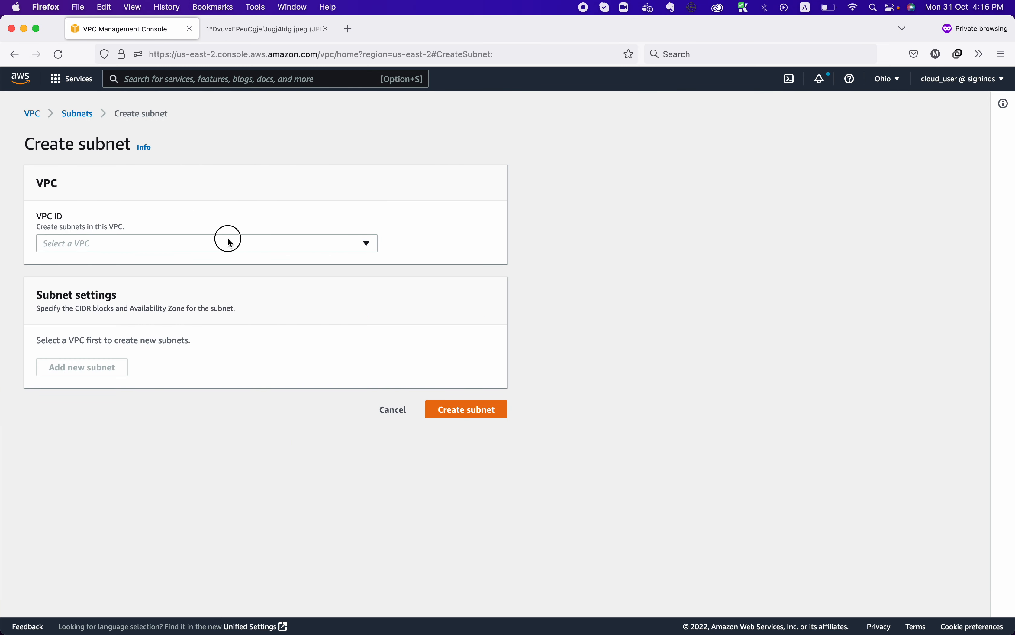
{"action": "left_click", "coordinate": [169, 288]}
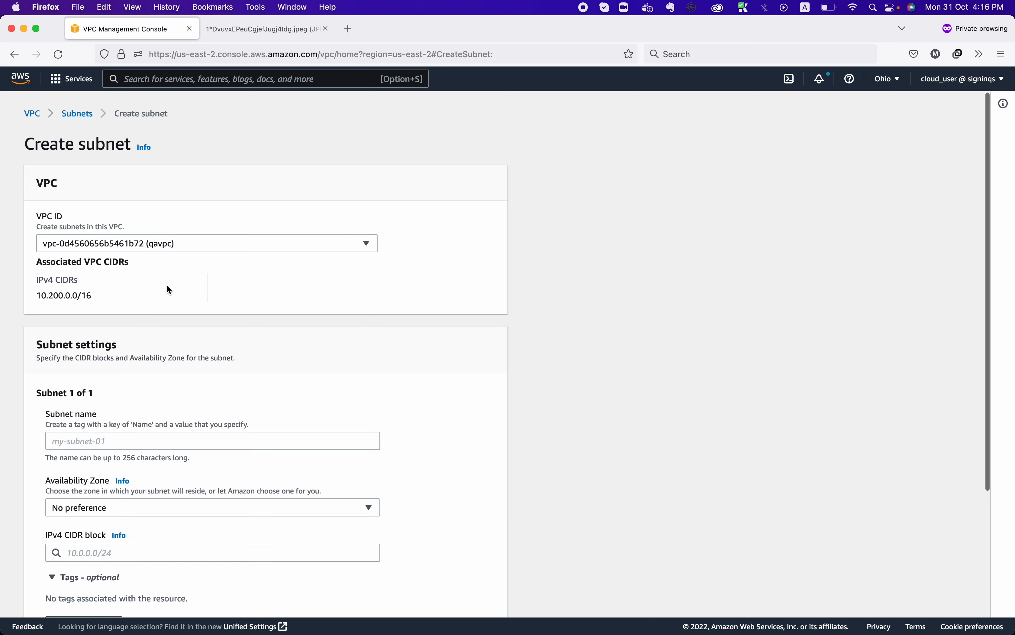
Step: Name the first subnet qapub01 and place it in the us-east-2a Availability Zone
{"action": "scroll", "coordinate": [168, 288], "scroll_direction": "down", "scroll_amount": 5}
{"action": "left_click", "coordinate": [147, 341]}
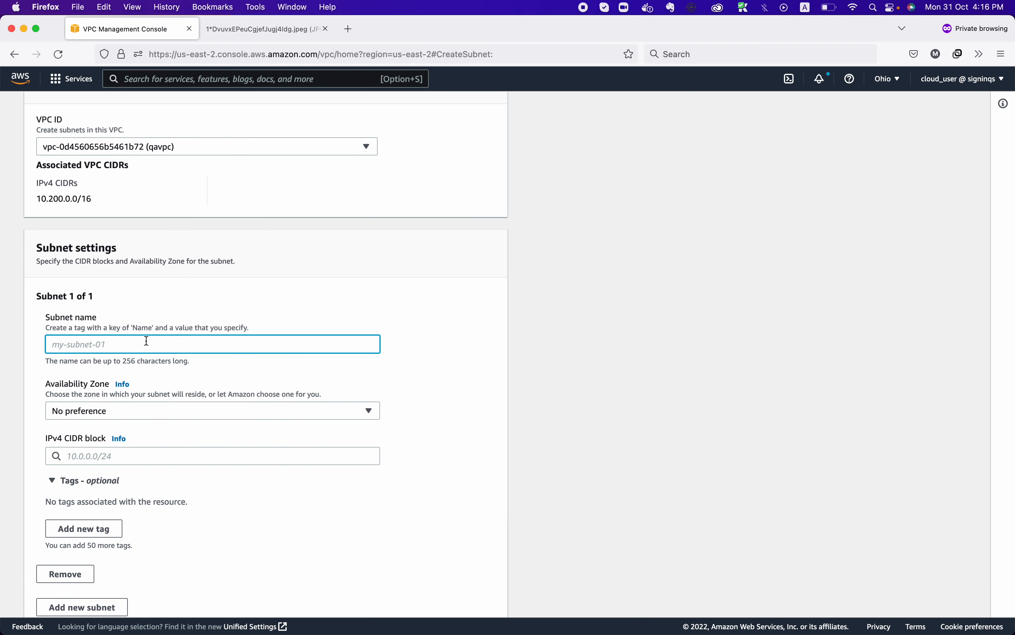
{"action": "type", "text": "qapub01"}
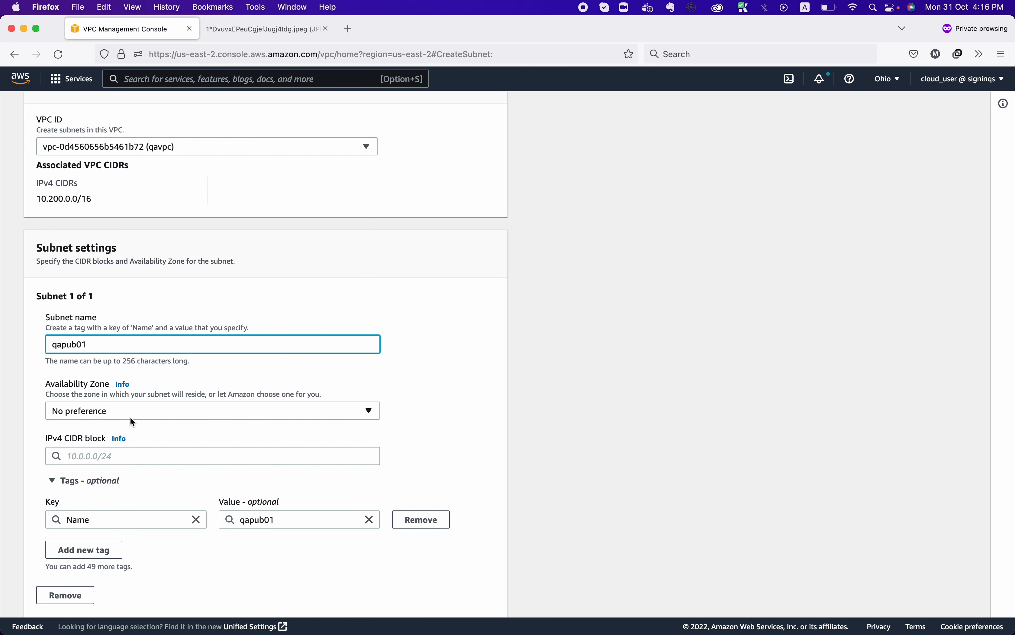
{"action": "left_click", "coordinate": [131, 419]}
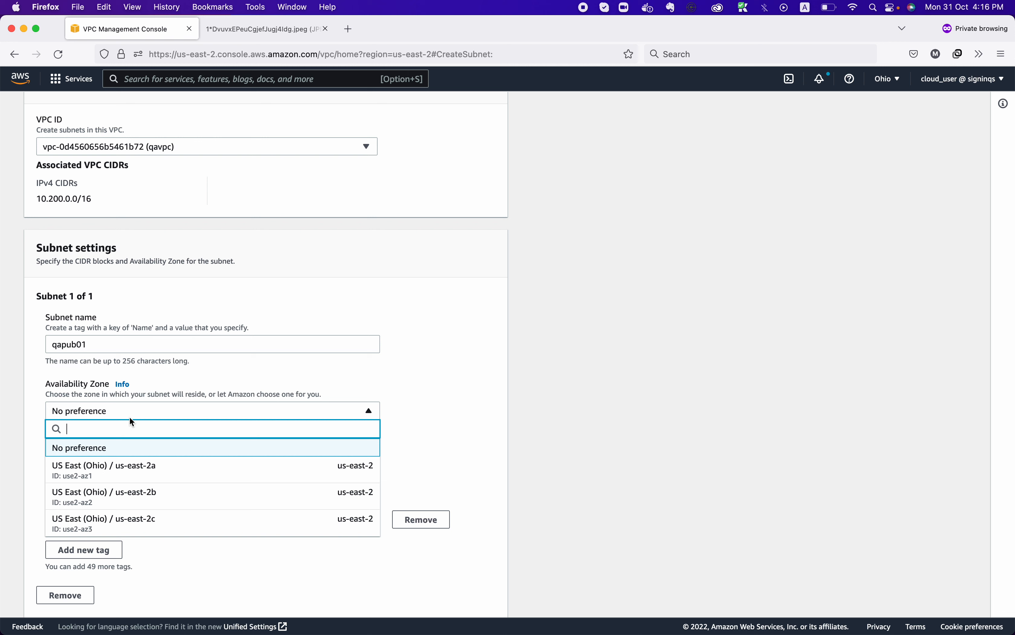
{"action": "left_click", "coordinate": [102, 471]}
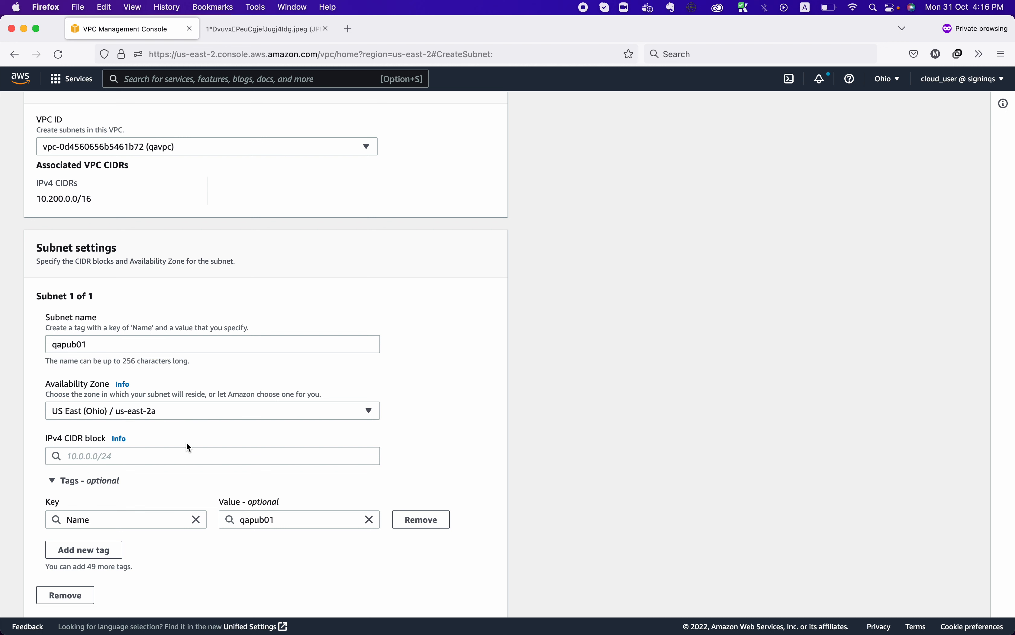
Step: Set the IPv4 CIDR block of subnet qapub01 to 10.200.0.0/24
{"action": "left_click", "coordinate": [174, 454]}
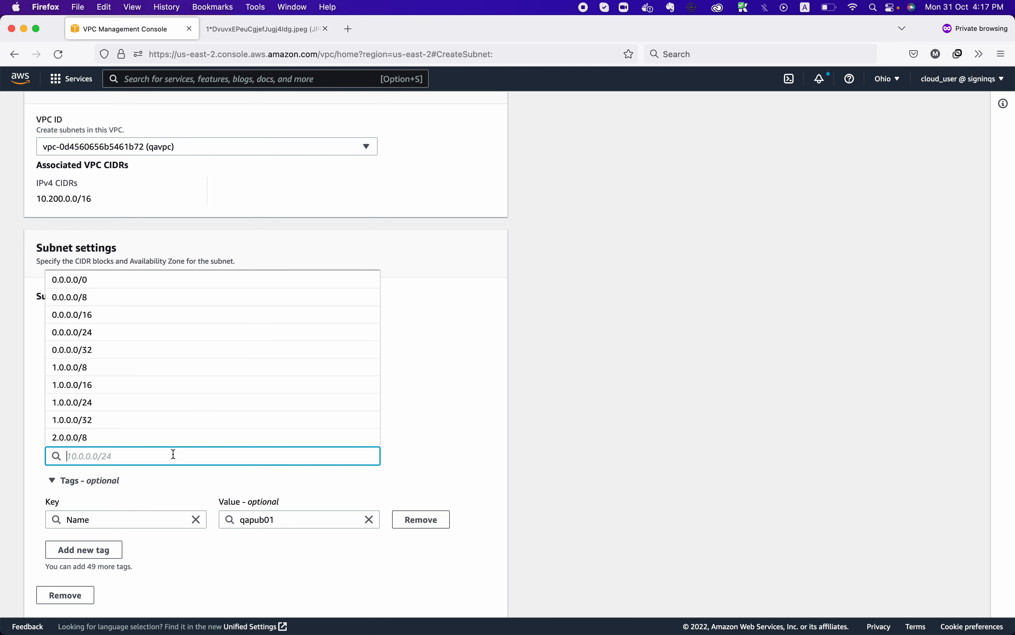
{"action": "type", "text": "10."}
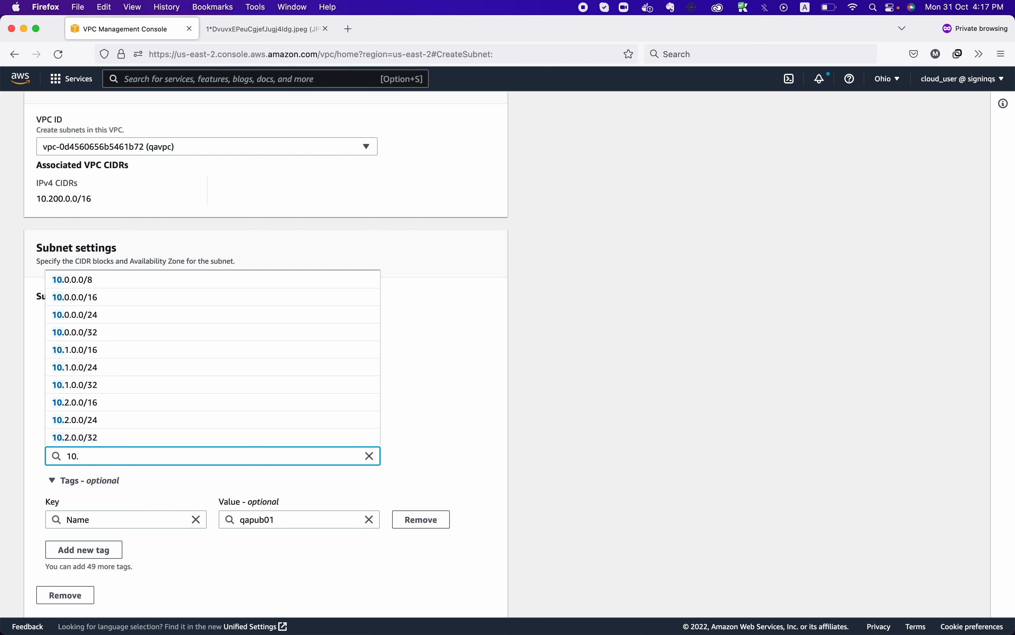
{"action": "type", "text": "200.0."}
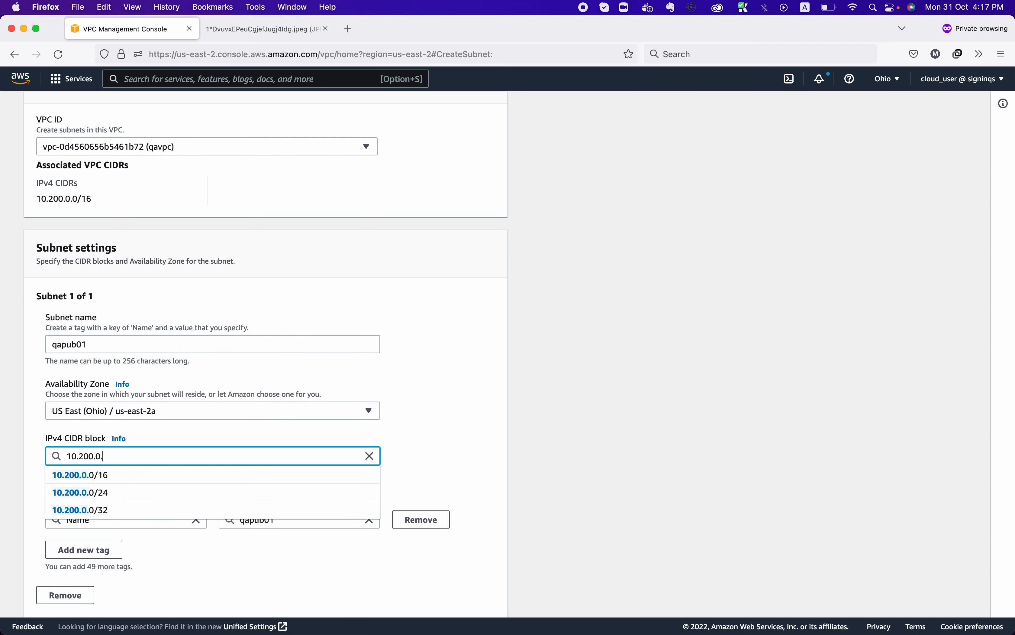
{"action": "key", "text": "Down"}
{"action": "key", "text": "Down"}
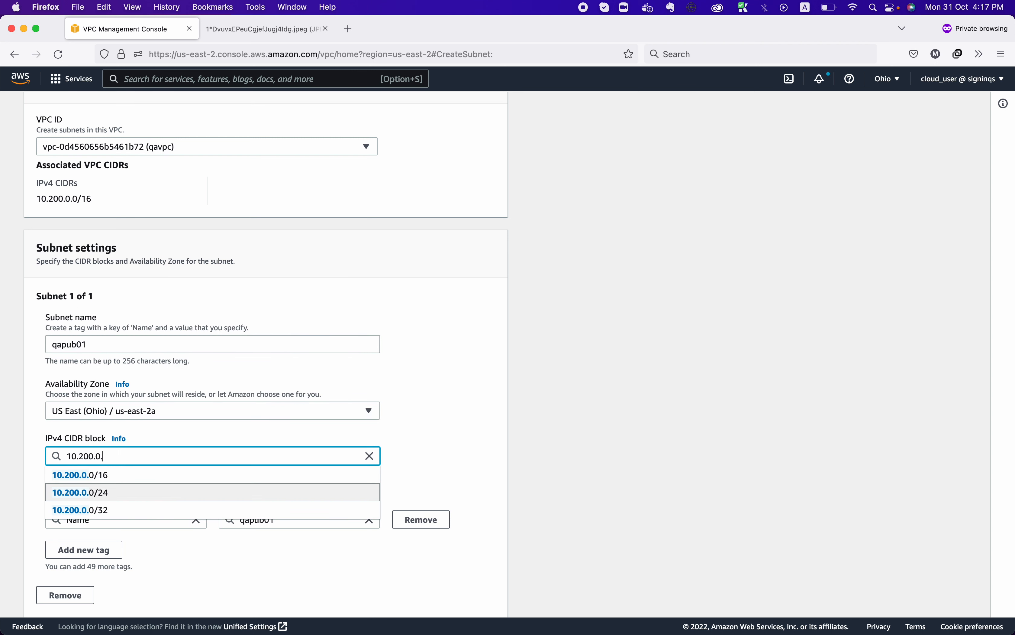
{"action": "key", "text": "Return"}
Step: Add a second subnet named qapub02 in the us-east-2b Availability Zone
{"action": "scroll", "coordinate": [210, 511], "scroll_direction": "down", "scroll_amount": 2}
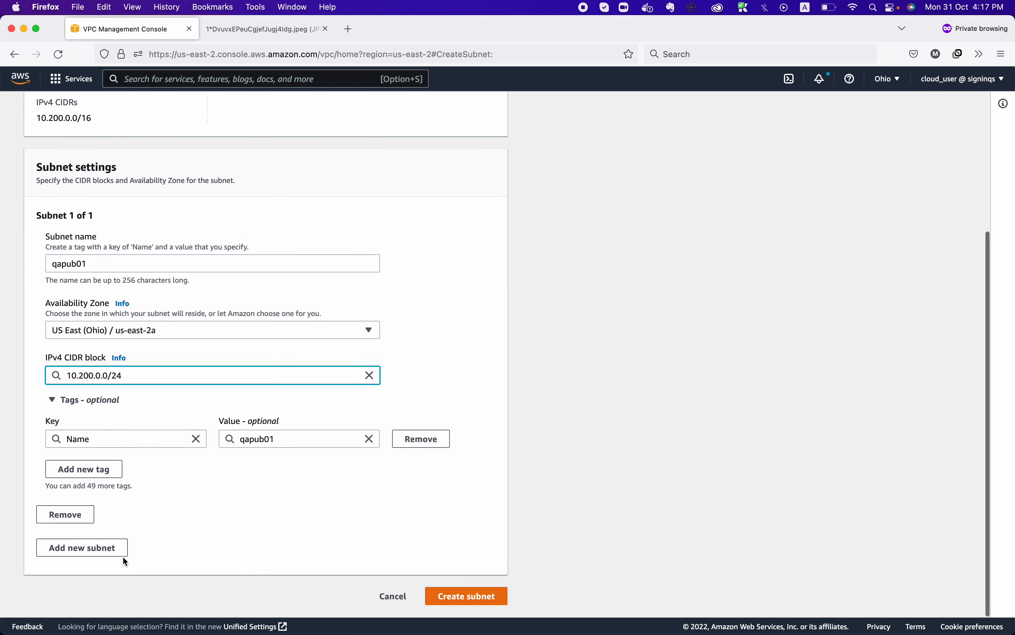
{"action": "left_click", "coordinate": [100, 549]}
{"action": "scroll", "coordinate": [213, 473], "scroll_direction": "down", "scroll_amount": 5}
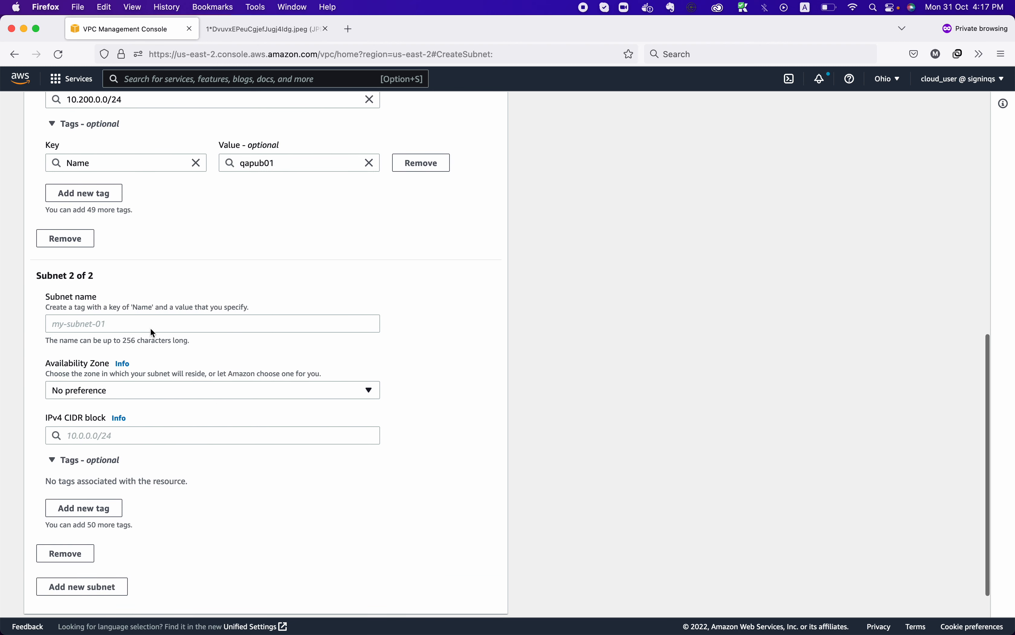
{"action": "left_click", "coordinate": [131, 326]}
{"action": "type", "text": "qa"}
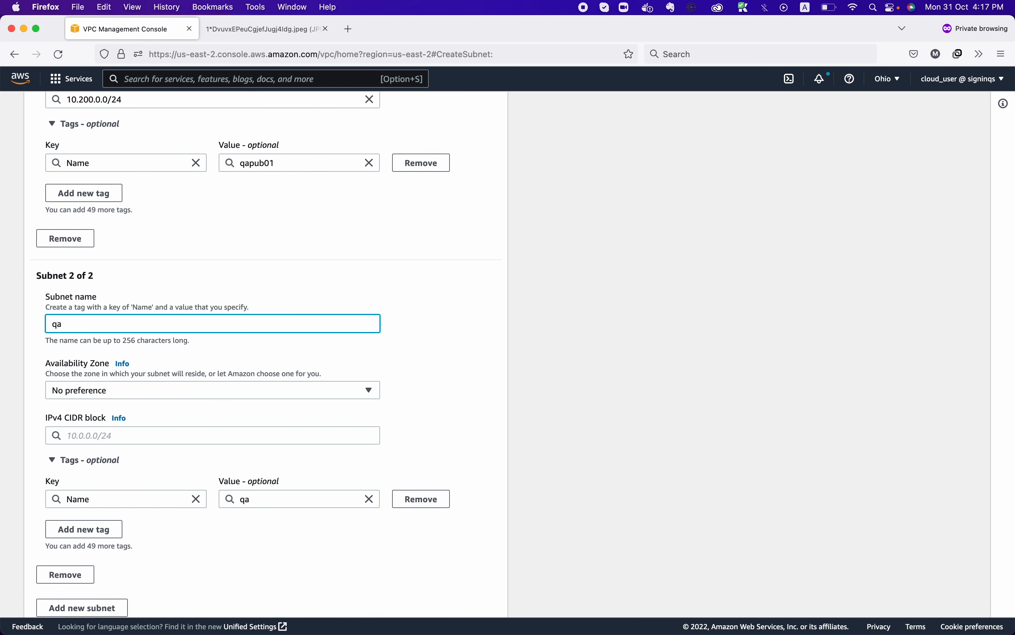
{"action": "type", "text": "pub02"}
{"action": "left_click", "coordinate": [162, 391]}
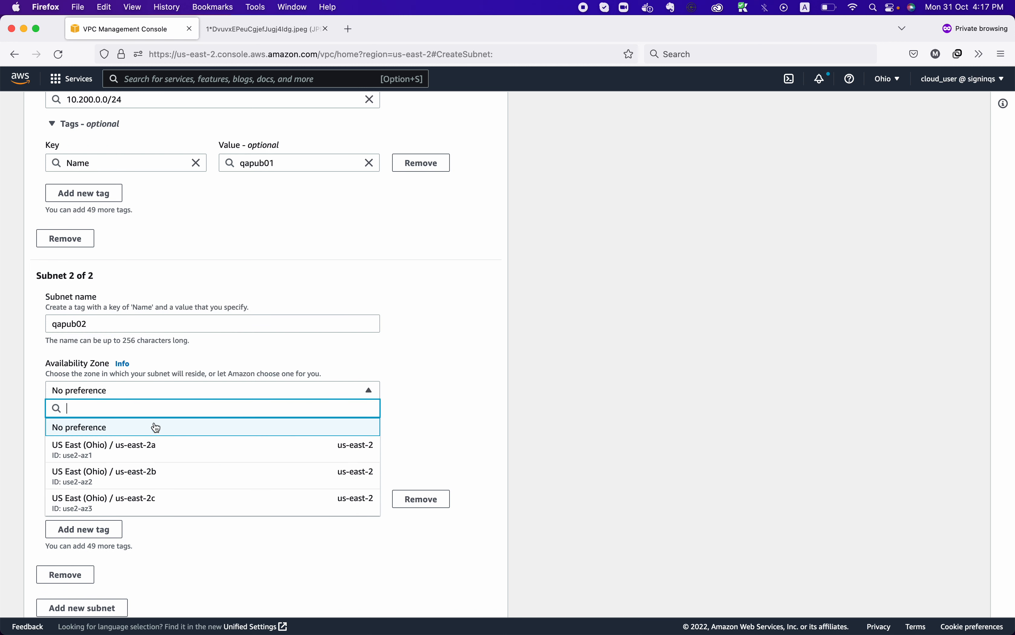
{"action": "left_click", "coordinate": [155, 480]}
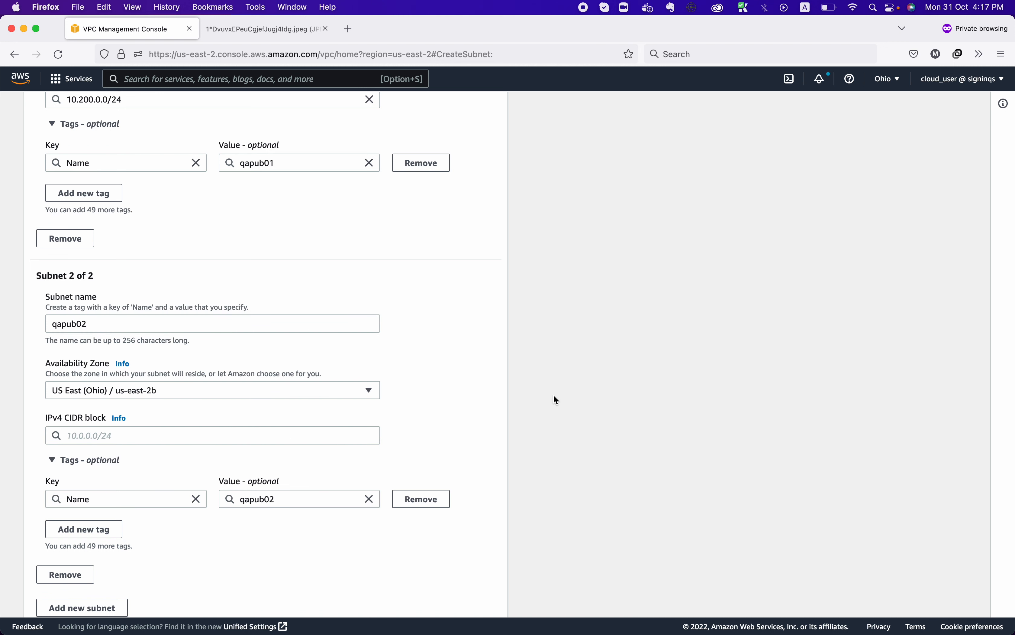
Step: Set the IPv4 CIDR block of subnet qapub02 to 10.200.1.0/24
{"action": "left_click", "coordinate": [311, 438]}
{"action": "type", "text": "10.20"}
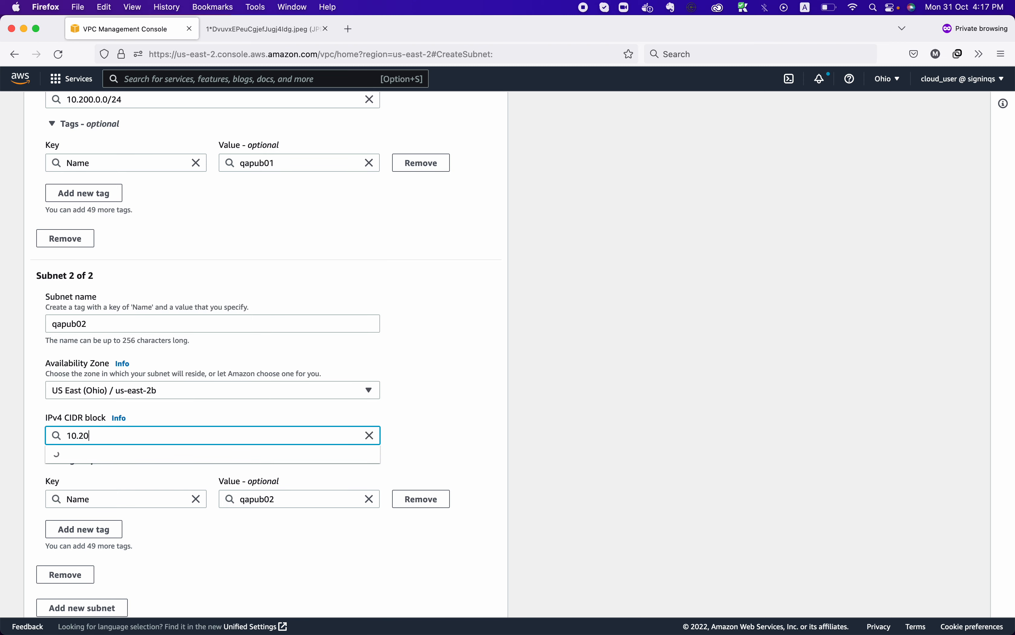
{"action": "type", "text": "0.1.0"}
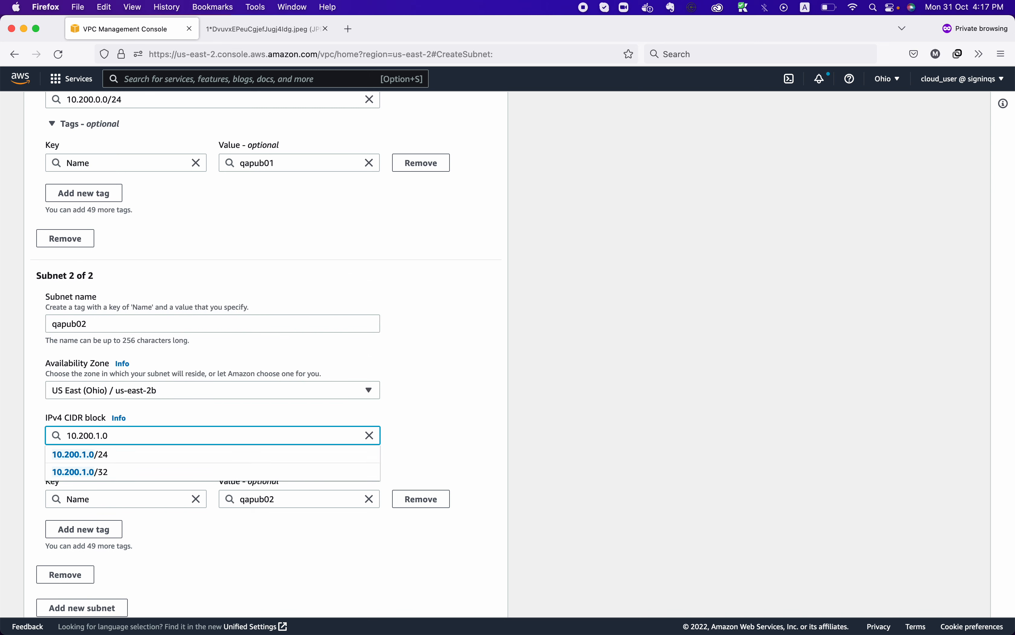
{"action": "left_click", "coordinate": [193, 458]}
Step: Add a third subnet named qapri01 in the us-east-2a Availability Zone
{"action": "scroll", "coordinate": [211, 560], "scroll_direction": "down", "scroll_amount": 3}
{"action": "scroll", "coordinate": [211, 559], "scroll_direction": "up", "scroll_amount": 10}
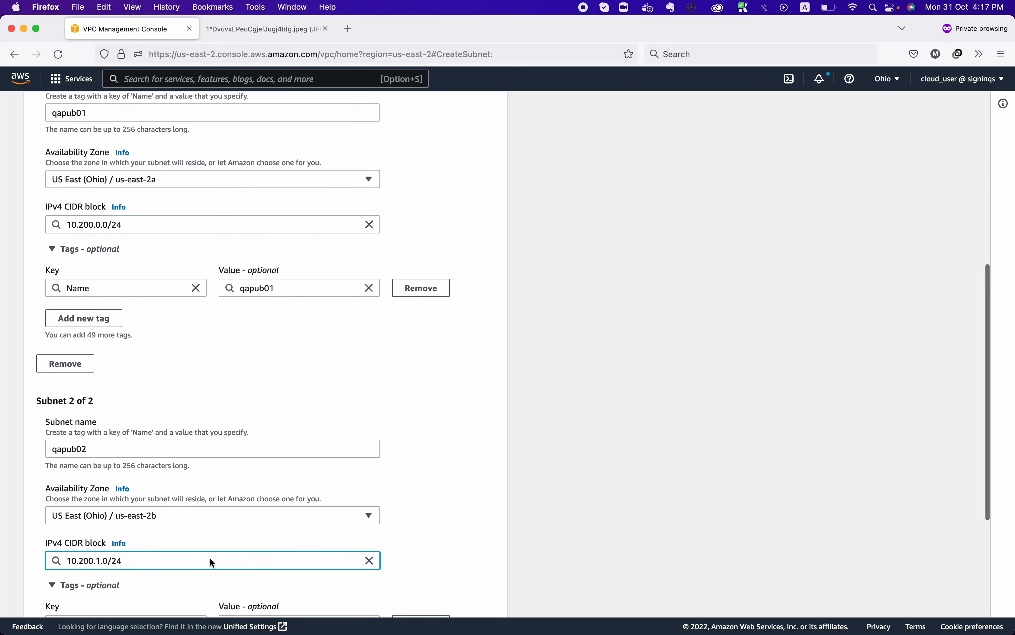
{"action": "scroll", "coordinate": [210, 557], "scroll_direction": "down", "scroll_amount": 10}
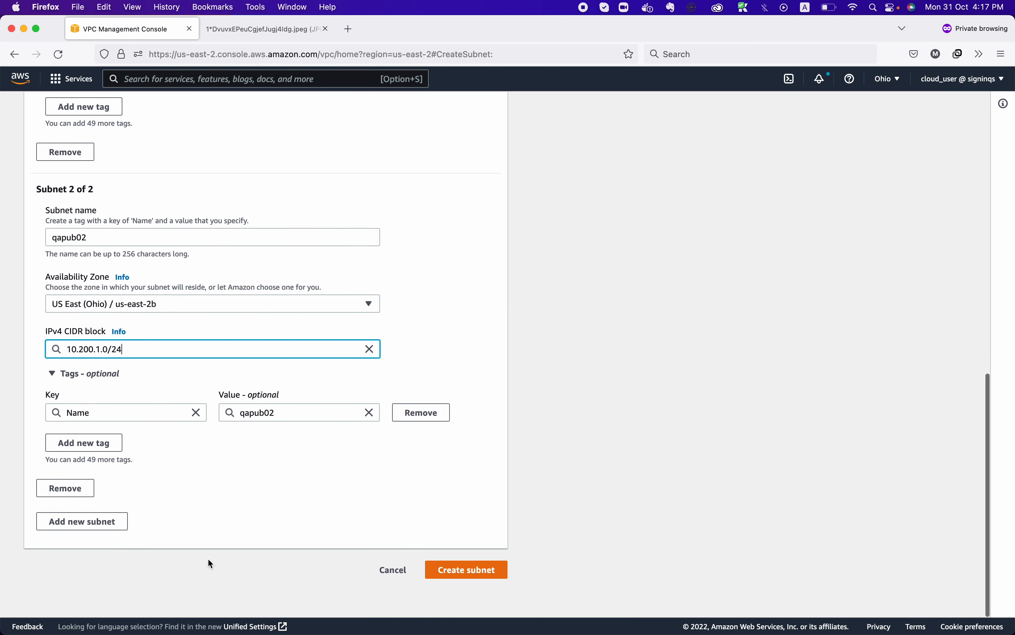
{"action": "left_click", "coordinate": [91, 549]}
{"action": "scroll", "coordinate": [312, 322], "scroll_direction": "down", "scroll_amount": 8}
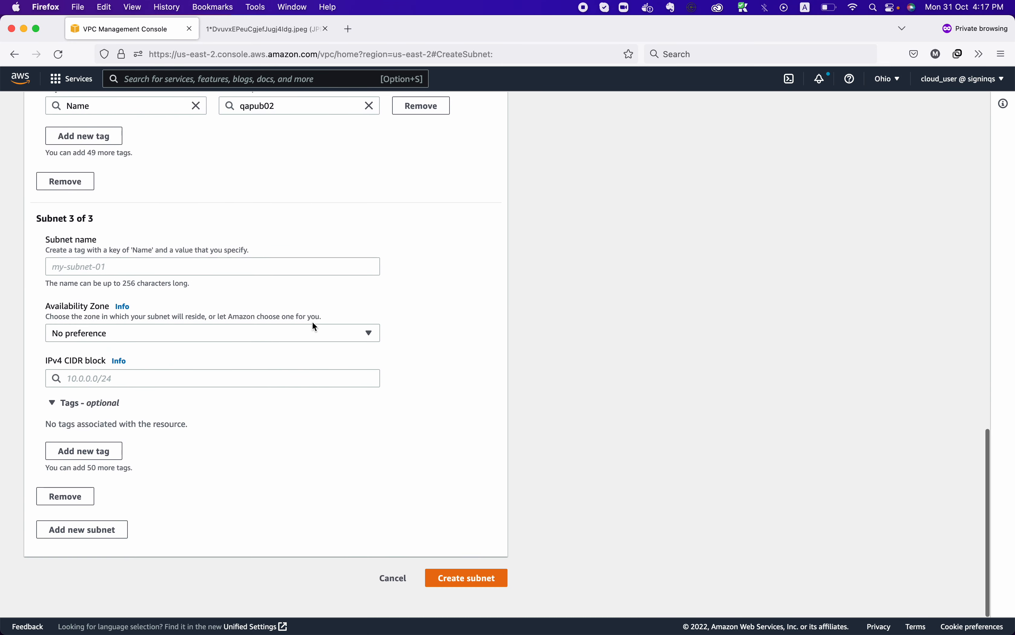
{"action": "left_click", "coordinate": [203, 281]}
{"action": "type", "text": "qa"}
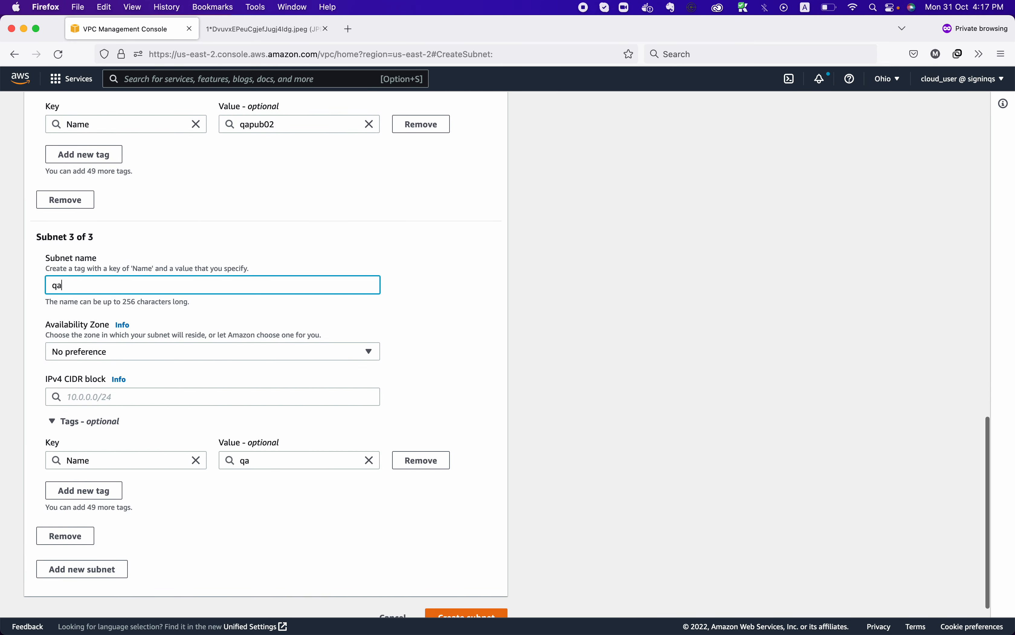
{"action": "type", "text": "pri01"}
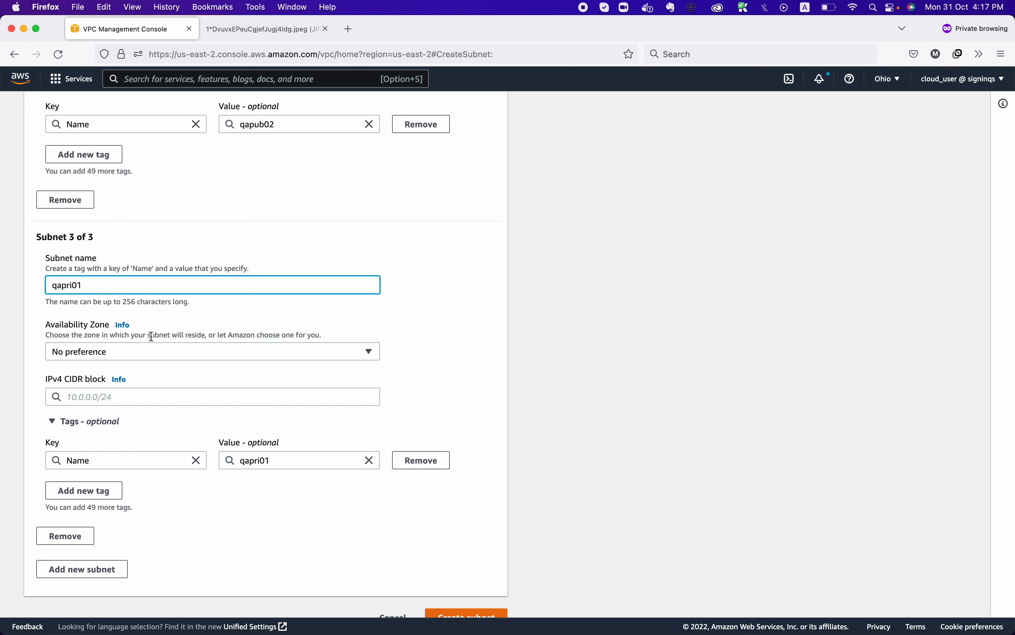
{"action": "left_click", "coordinate": [136, 353]}
{"action": "left_click", "coordinate": [116, 407]}
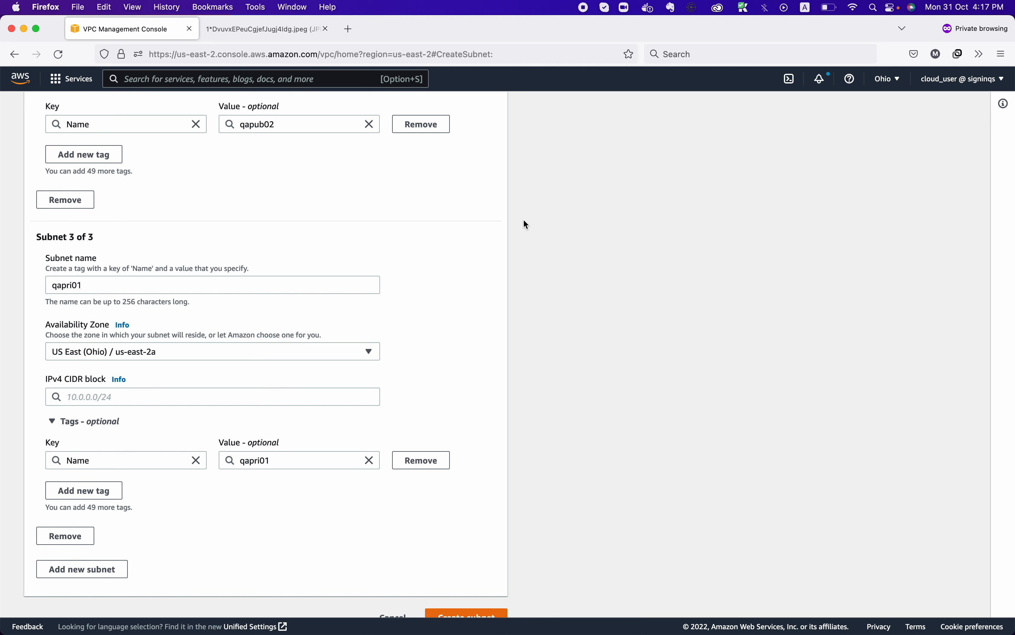
Step: Set the IPv4 CIDR block of subnet qapri01 to 10.200.100.0/24
{"action": "left_click", "coordinate": [162, 409]}
{"action": "left_click", "coordinate": [162, 402]}
{"action": "type", "text": "10."}
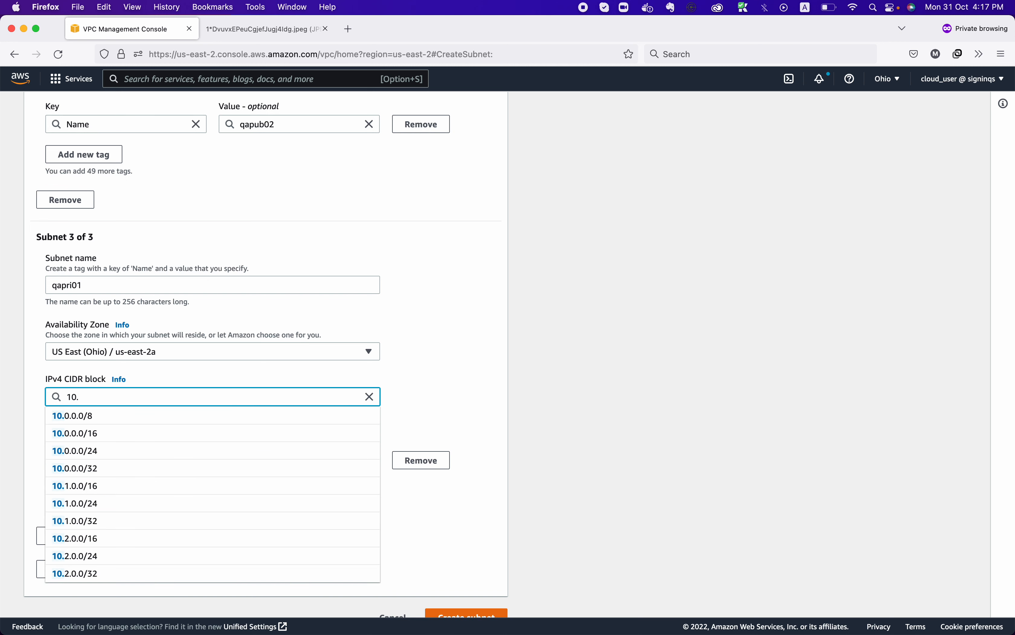
{"action": "type", "text": "200."}
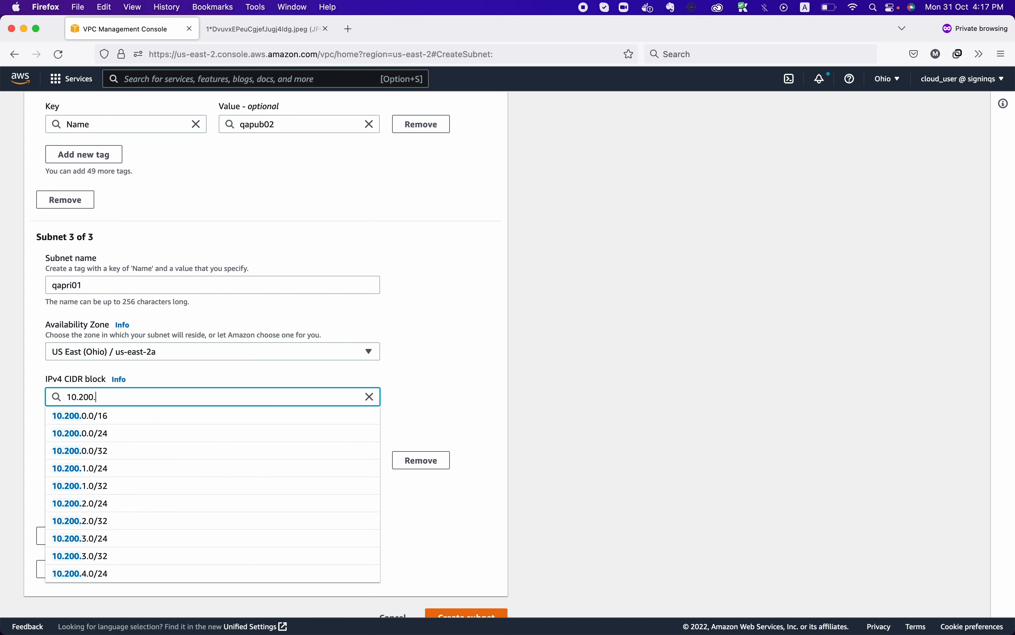
{"action": "type", "text": "100.0"}
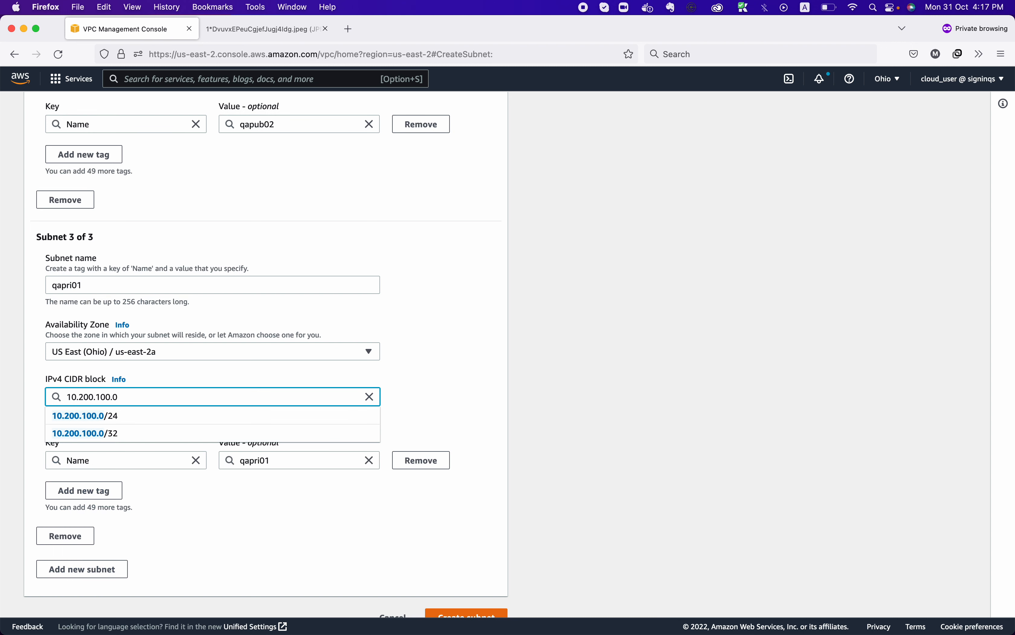
{"action": "type", "text": "/24"}
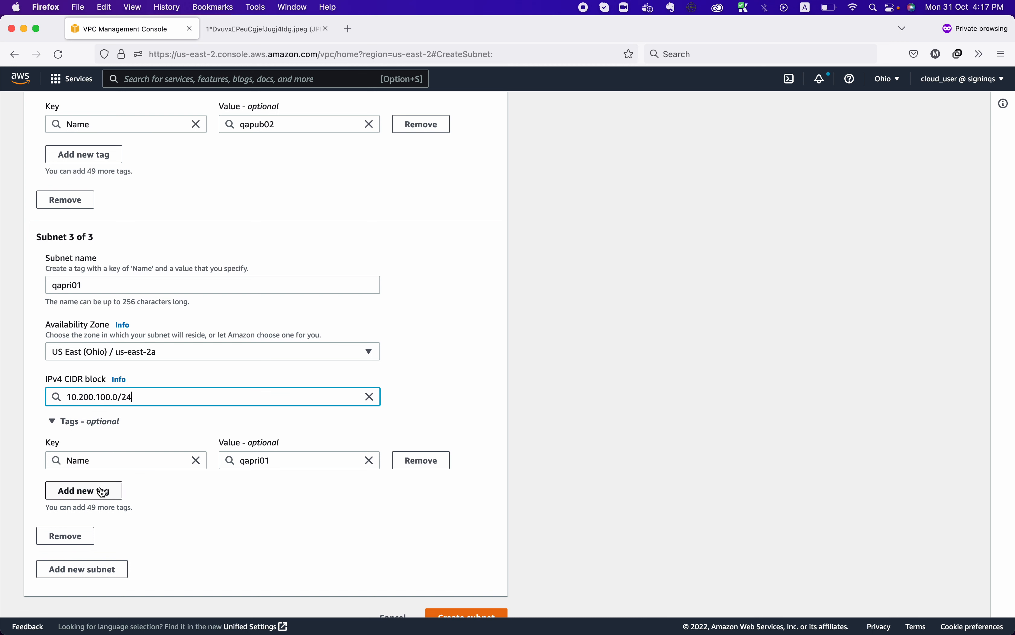
Step: Add a fourth subnet named qapriv02 in the us-east-2b Availability Zone
{"action": "left_click", "coordinate": [74, 568]}
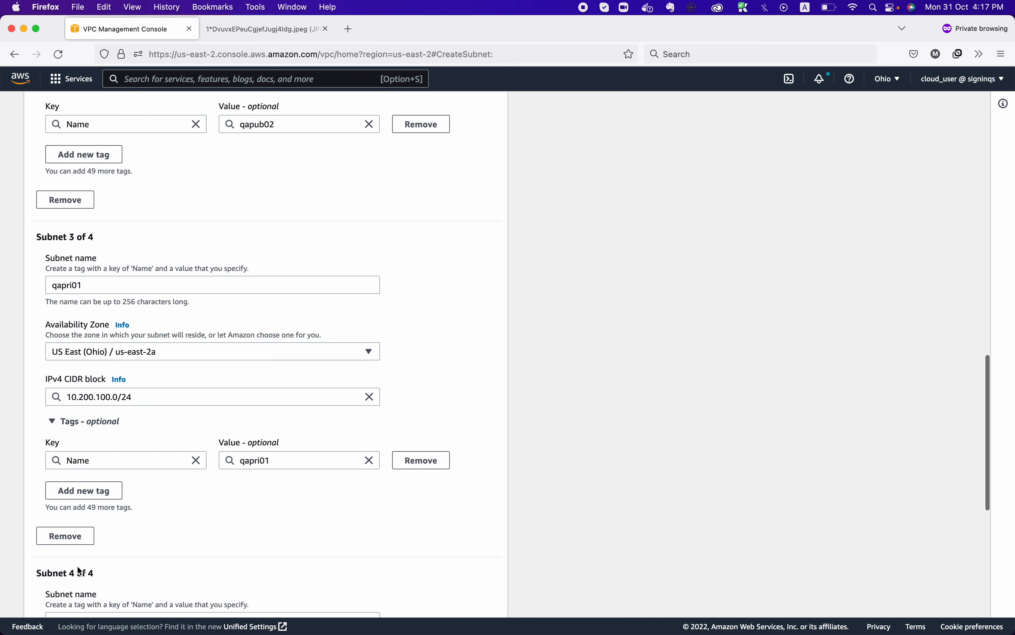
{"action": "scroll", "coordinate": [217, 369], "scroll_direction": "down", "scroll_amount": 7}
{"action": "left_click", "coordinate": [114, 320]}
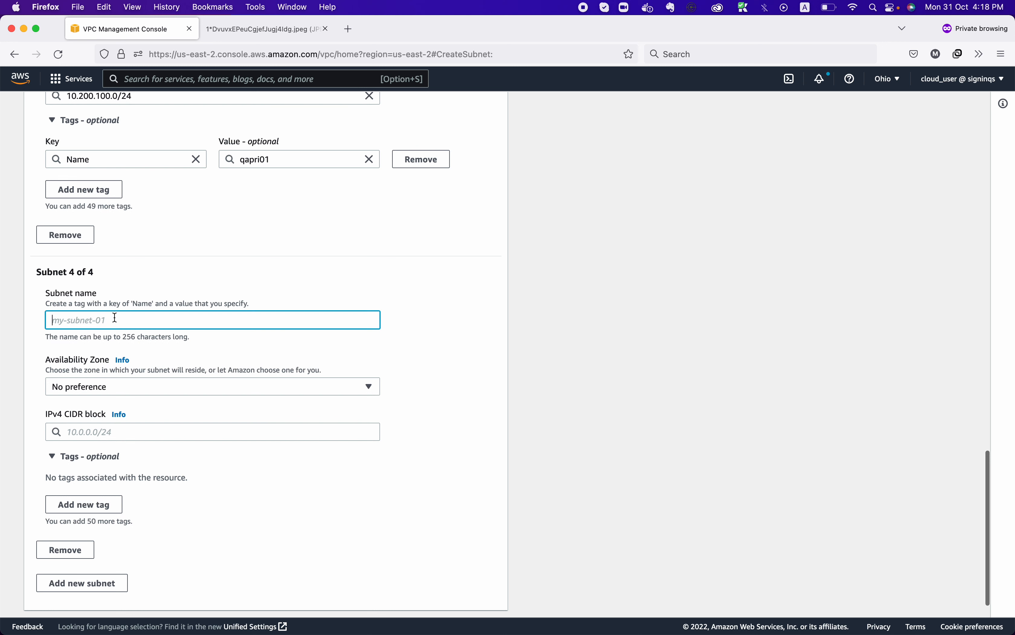
{"action": "type", "text": "qa"}
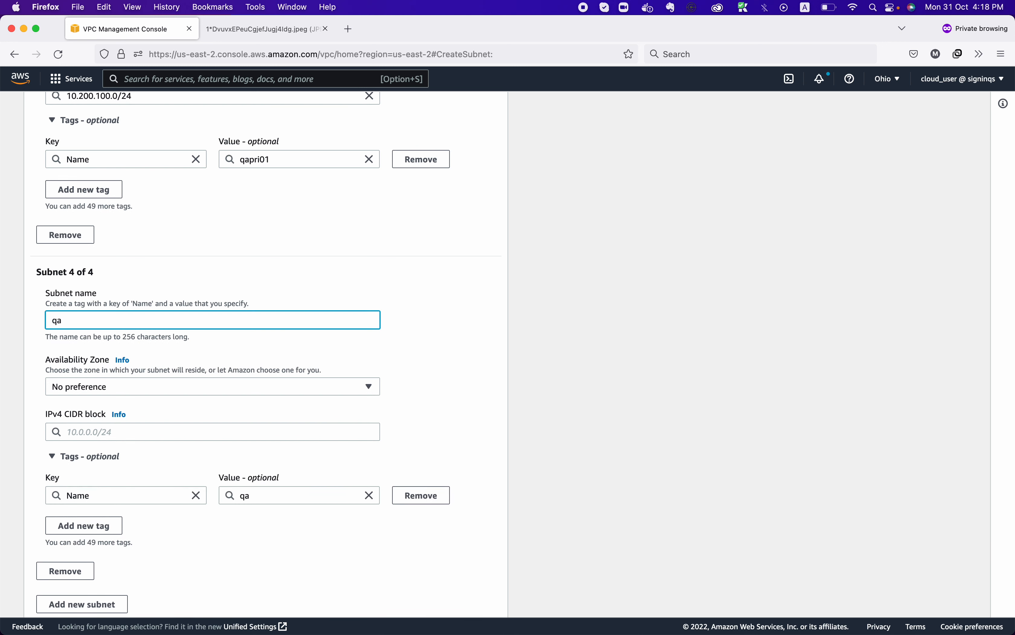
{"action": "type", "text": "priv02"}
{"action": "left_click", "coordinate": [99, 386]}
{"action": "left_click", "coordinate": [113, 467]}
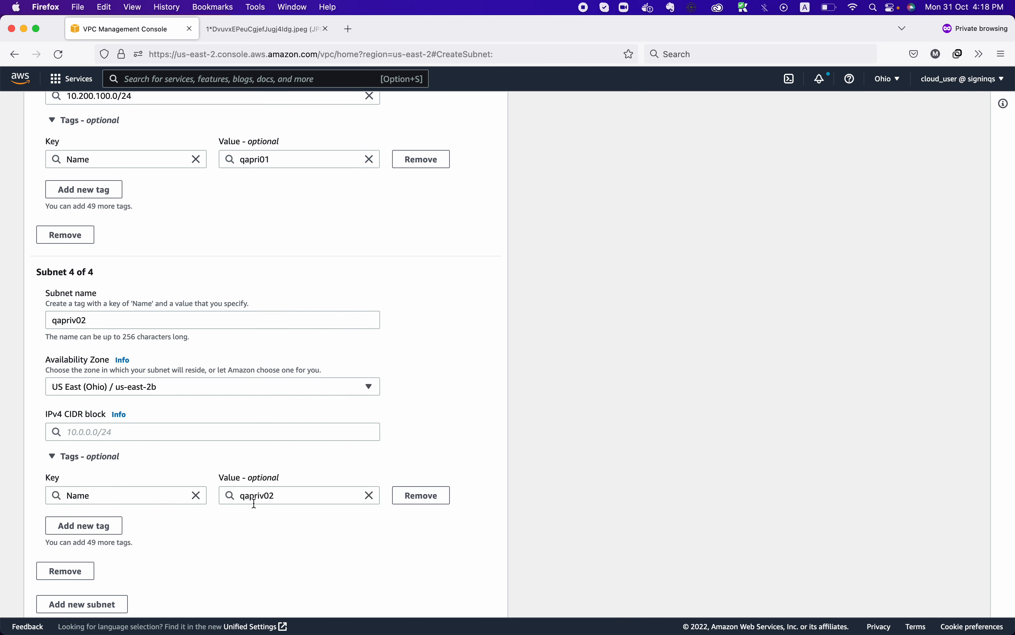
Step: Add a fifth subnet named qadb01 in the us-east-2a Availability Zone, leaving the fourth subnet's CIDR block empty
{"action": "scroll", "coordinate": [126, 548], "scroll_direction": "down", "scroll_amount": 2}
{"action": "scroll", "coordinate": [220, 223], "scroll_direction": "up", "scroll_amount": 6}
{"action": "scroll", "coordinate": [220, 224], "scroll_direction": "down", "scroll_amount": 10}
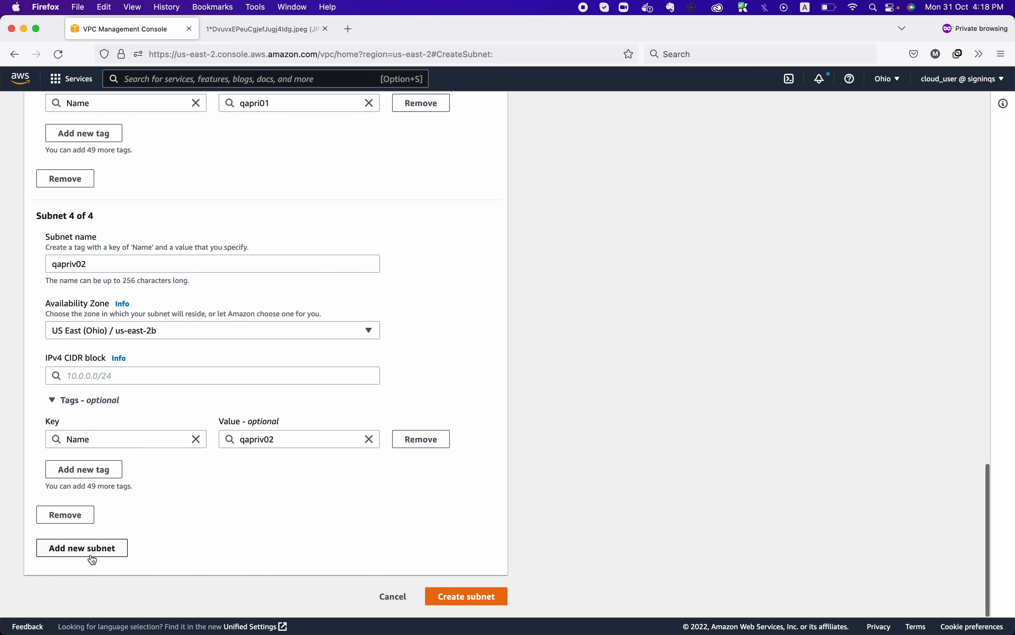
{"action": "left_click", "coordinate": [91, 549]}
{"action": "scroll", "coordinate": [340, 447], "scroll_direction": "down", "scroll_amount": 4}
{"action": "left_click", "coordinate": [205, 433]}
{"action": "scroll", "coordinate": [206, 433], "scroll_direction": "down", "scroll_amount": 3}
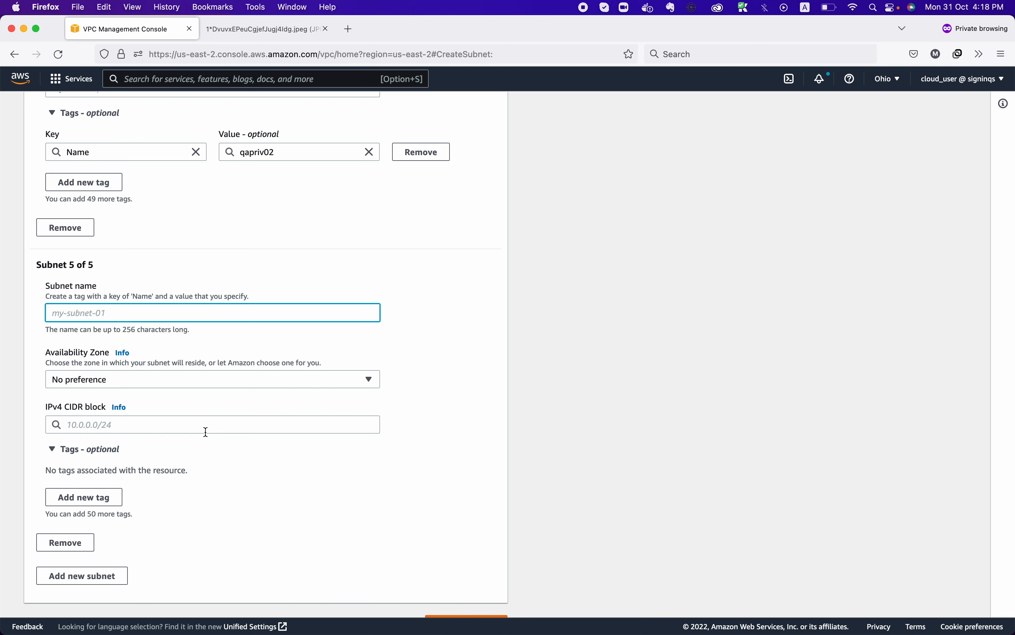
{"action": "type", "text": "qadb01"}
{"action": "left_click", "coordinate": [175, 375]}
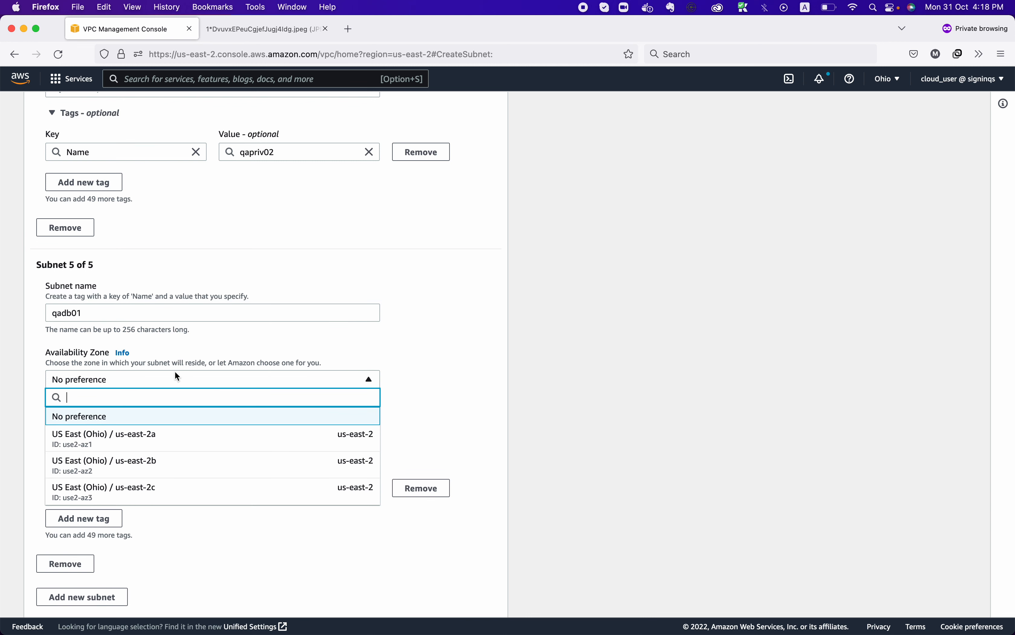
{"action": "left_click", "coordinate": [156, 436]}
Step: Set the IPv4 CIDR block of subnet qadb01 to 10.200.200.0/24
{"action": "left_click", "coordinate": [145, 426]}
{"action": "type", "text": "10.200.200.0"}
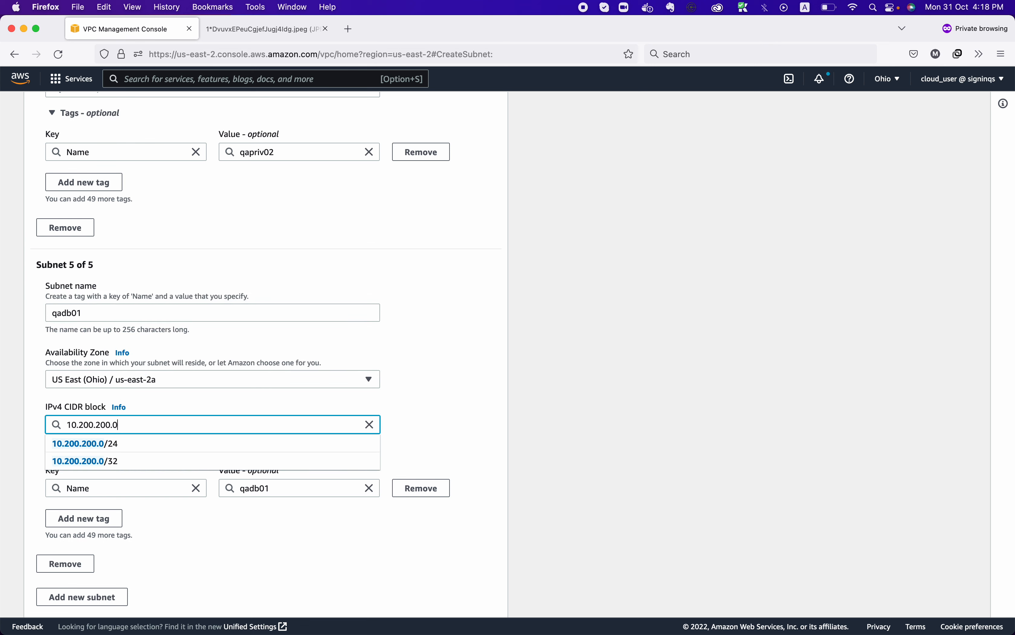
{"action": "left_click", "coordinate": [89, 443]}
Step: Add a sixth subnet named qadb02 in the us-east-2b Availability Zone
{"action": "left_click", "coordinate": [85, 595]}
{"action": "scroll", "coordinate": [152, 363], "scroll_direction": "down", "scroll_amount": 5}
{"action": "left_click", "coordinate": [128, 400]}
{"action": "type", "text": "qadb02"}
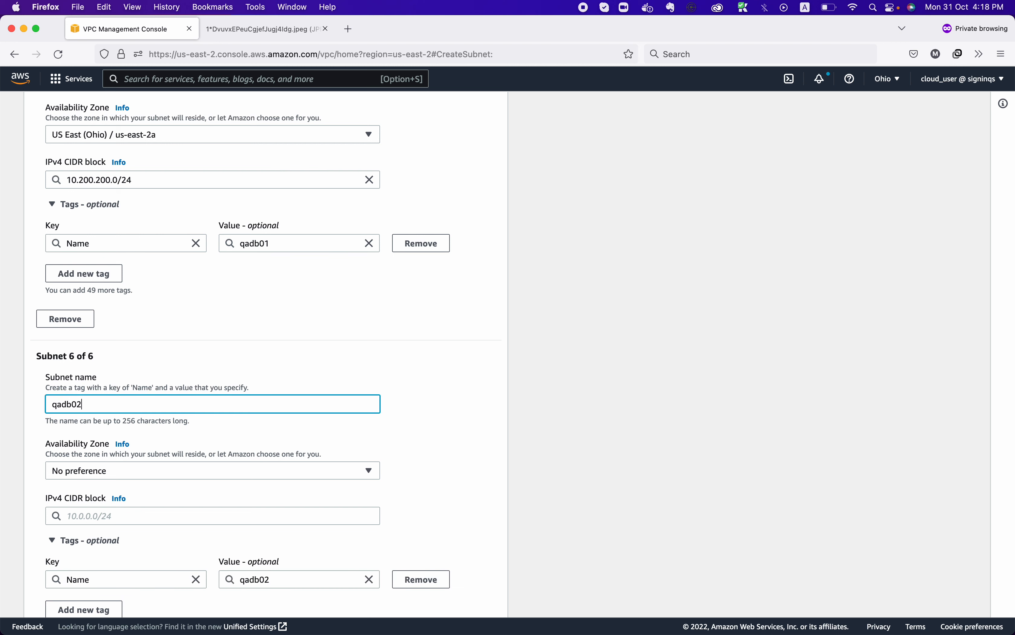
{"action": "left_click", "coordinate": [146, 470]}
{"action": "left_click", "coordinate": [167, 415]}
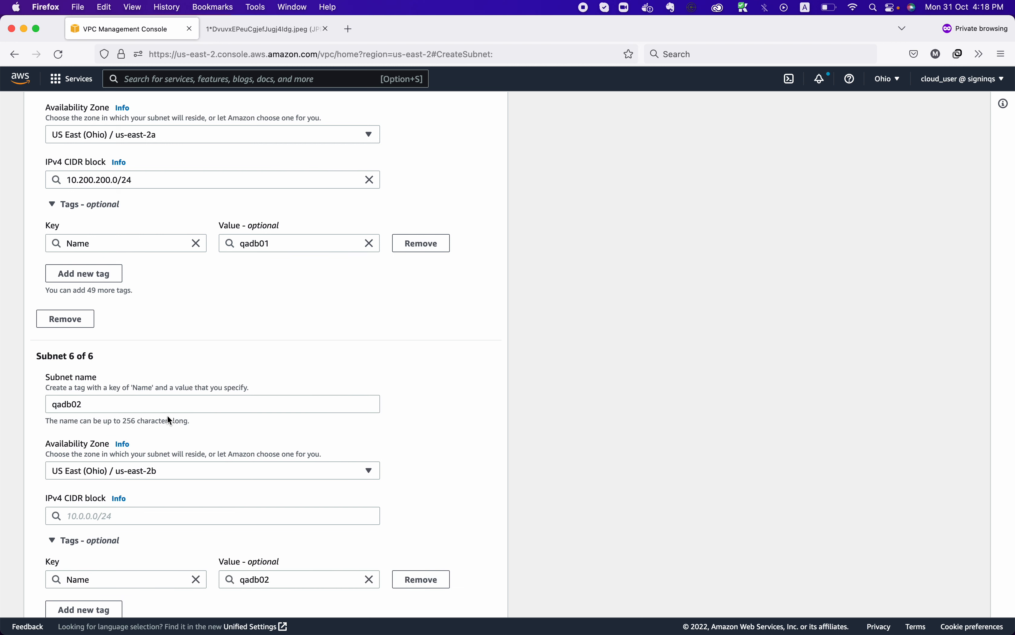
Step: Set the IPv4 CIDR block of subnet qadb02 to 10.200.201.0/24
{"action": "scroll", "coordinate": [237, 508], "scroll_direction": "down", "scroll_amount": 3}
{"action": "left_click", "coordinate": [142, 374]}
{"action": "type", "text": "1"}
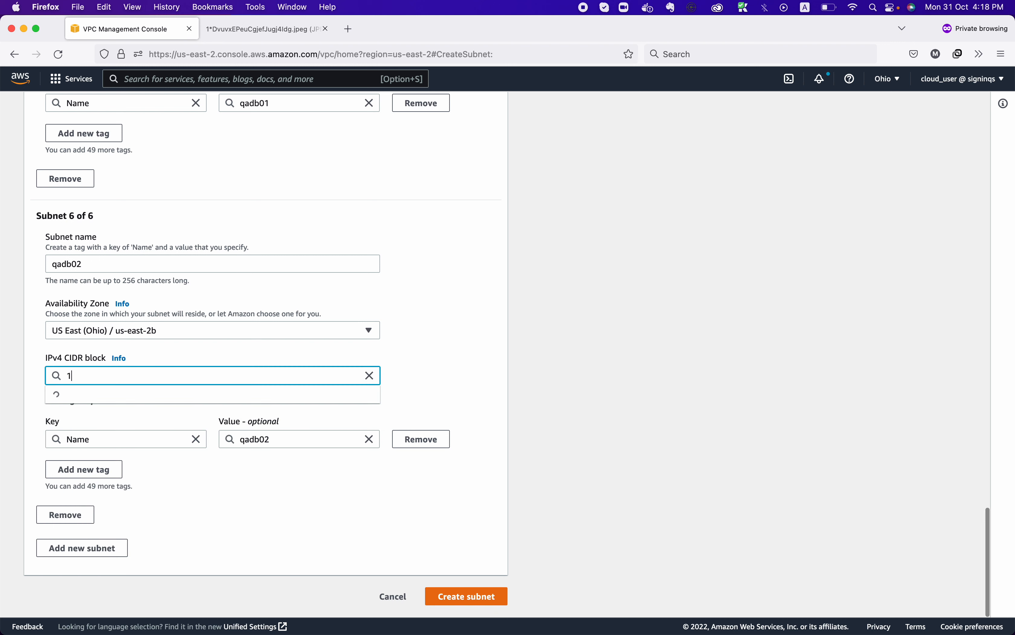
{"action": "type", "text": "0.200.200."}
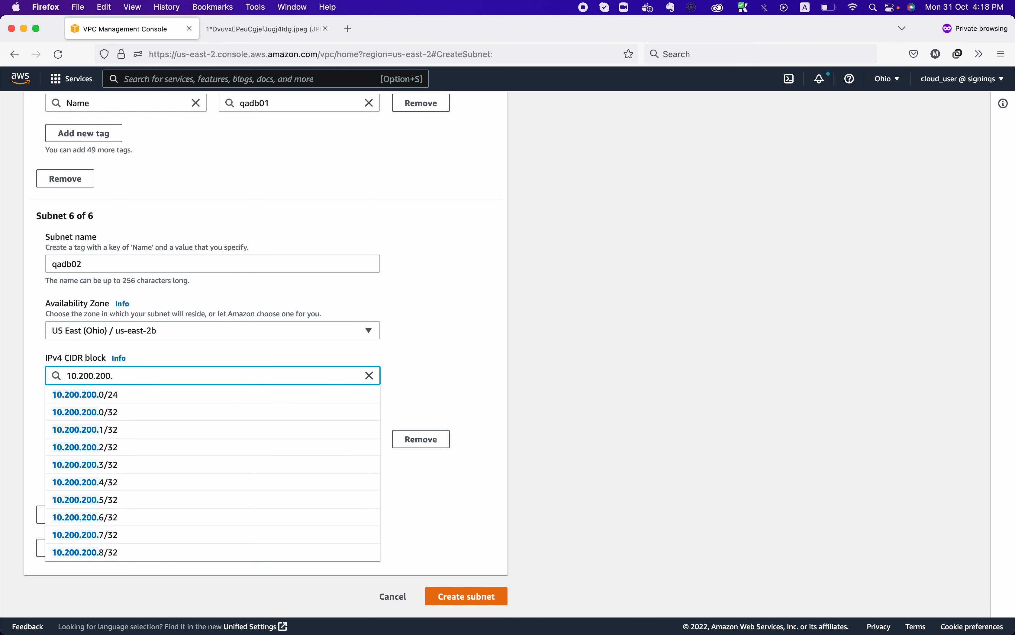
{"action": "key", "text": "BackSpace"}
{"action": "key", "text": "BackSpace"}
{"action": "type", "text": "1."}
{"action": "left_click", "coordinate": [125, 395]}
Step: Fill in the empty IPv4 CIDR block of subnet qapriv02 with 10.200.101.0/24, based on a copy of qapri01's block
{"action": "scroll", "coordinate": [331, 318], "scroll_direction": "up", "scroll_amount": 3}
{"action": "scroll", "coordinate": [329, 312], "scroll_direction": "up", "scroll_amount": 15}
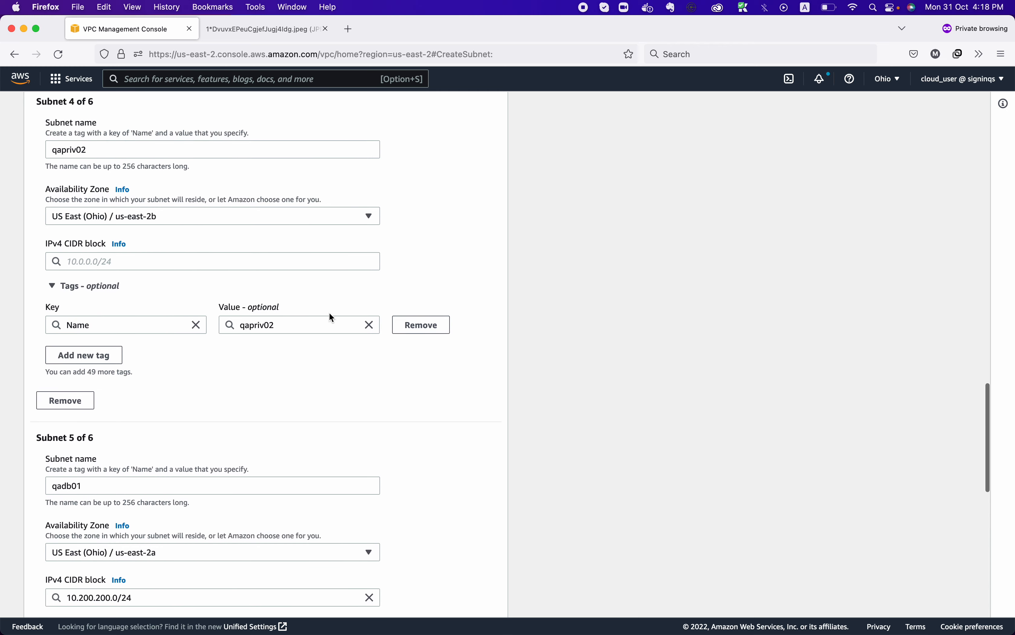
{"action": "scroll", "coordinate": [331, 313], "scroll_direction": "up", "scroll_amount": 2}
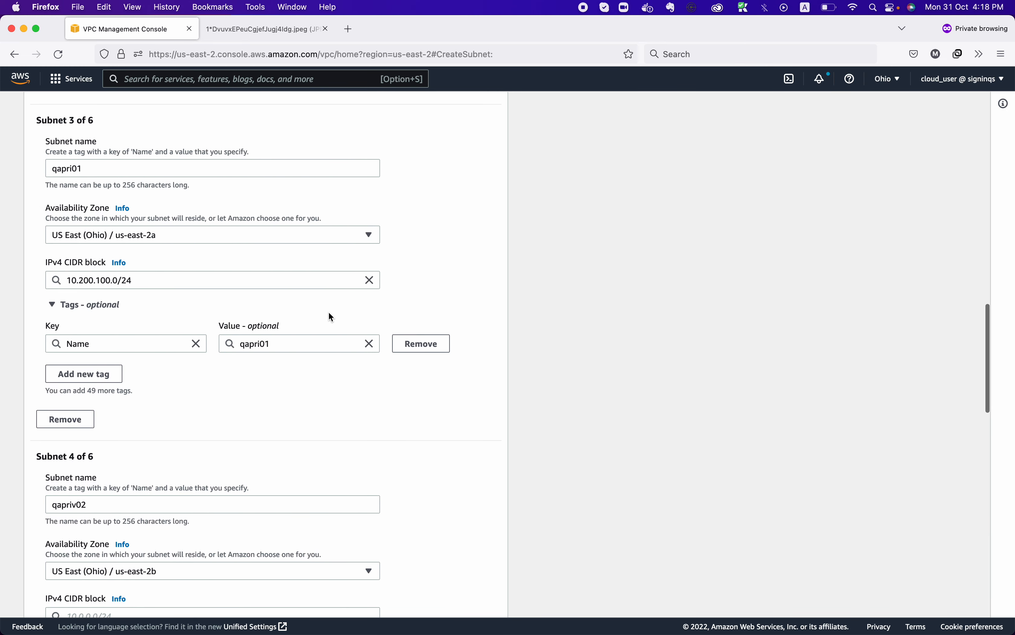
{"action": "scroll", "coordinate": [332, 317], "scroll_direction": "down", "scroll_amount": 4}
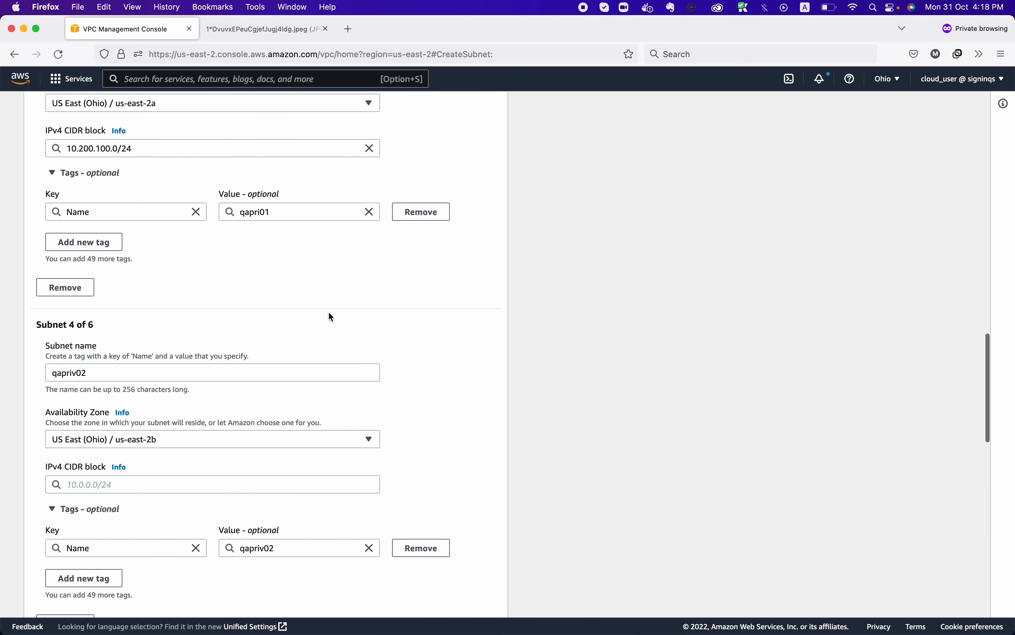
{"action": "scroll", "coordinate": [264, 376], "scroll_direction": "down", "scroll_amount": 1}
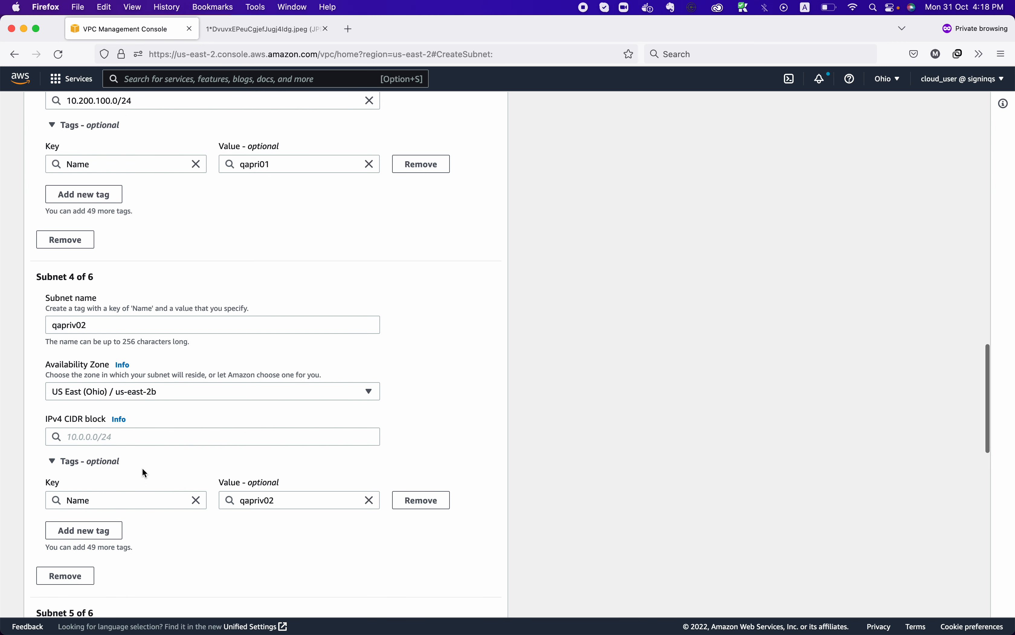
{"action": "left_click", "coordinate": [140, 437]}
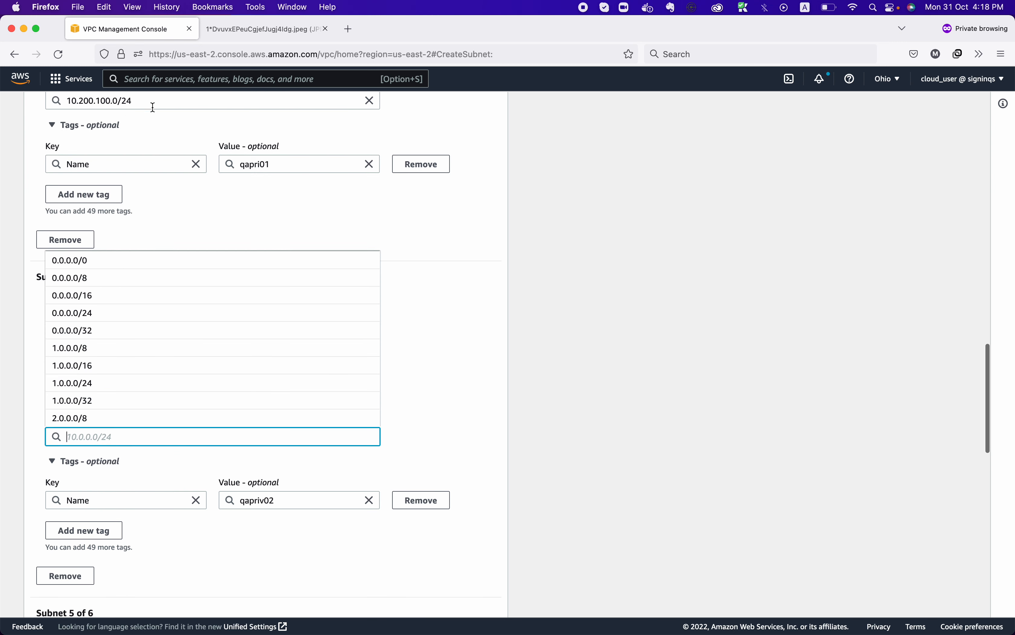
{"action": "left_click", "coordinate": [154, 100]}
{"action": "key", "text": "super+a"}
{"action": "key", "text": "super+c"}
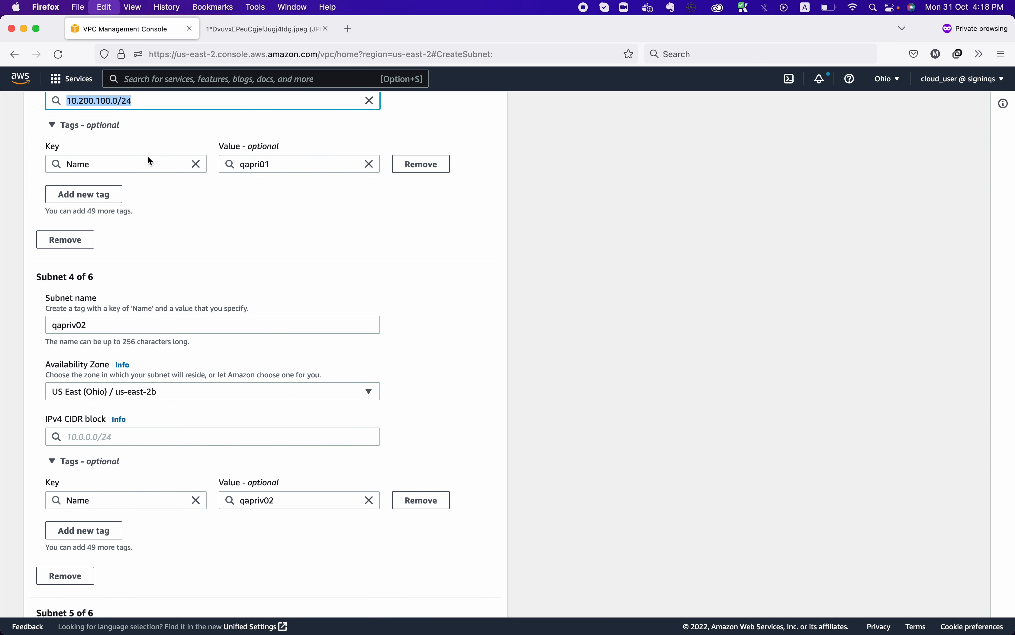
{"action": "left_click", "coordinate": [123, 433]}
{"action": "key", "text": "super+v"}
{"action": "left_click", "coordinate": [112, 437]}
{"action": "key", "text": "BackSpace"}
{"action": "type", "text": "1"}
{"action": "key", "text": "BackSpace"}
{"action": "type", "text": "1"}
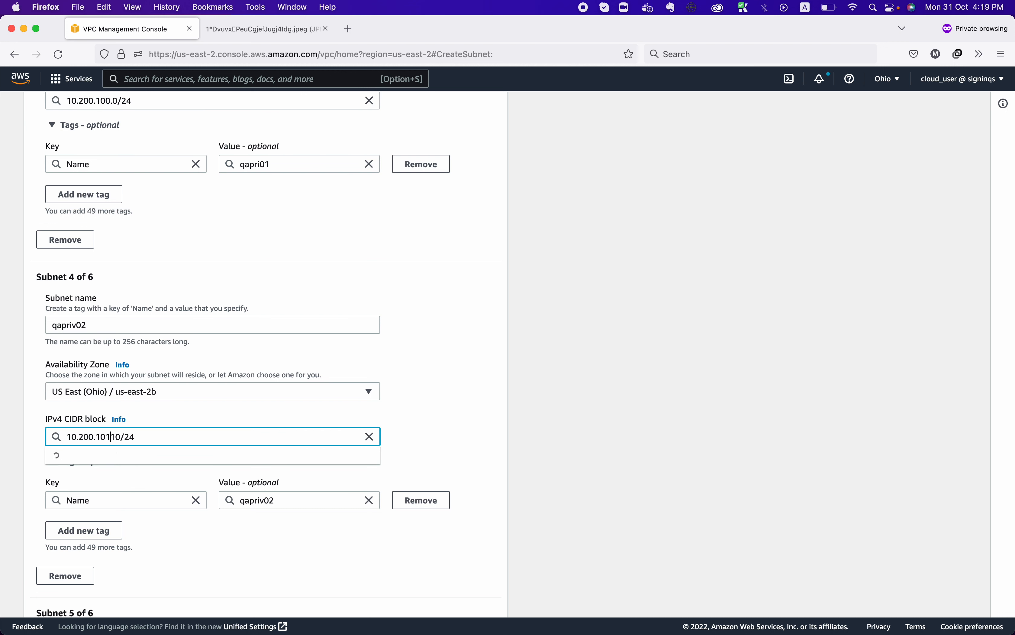
{"action": "key", "text": "Delete"}
{"action": "type", "text": "."}
{"action": "left_click", "coordinate": [511, 400]}
Step: Review the name, Availability Zone and IPv4 CIDR block of each of the six subnets, from qapub01 to qadb02
{"action": "scroll", "coordinate": [511, 401], "scroll_direction": "down", "scroll_amount": 6}
{"action": "scroll", "coordinate": [511, 400], "scroll_direction": "up", "scroll_amount": 20}
{"action": "scroll", "coordinate": [511, 401], "scroll_direction": "up", "scroll_amount": 10}
{"action": "scroll", "coordinate": [236, 470], "scroll_direction": "down", "scroll_amount": 1}
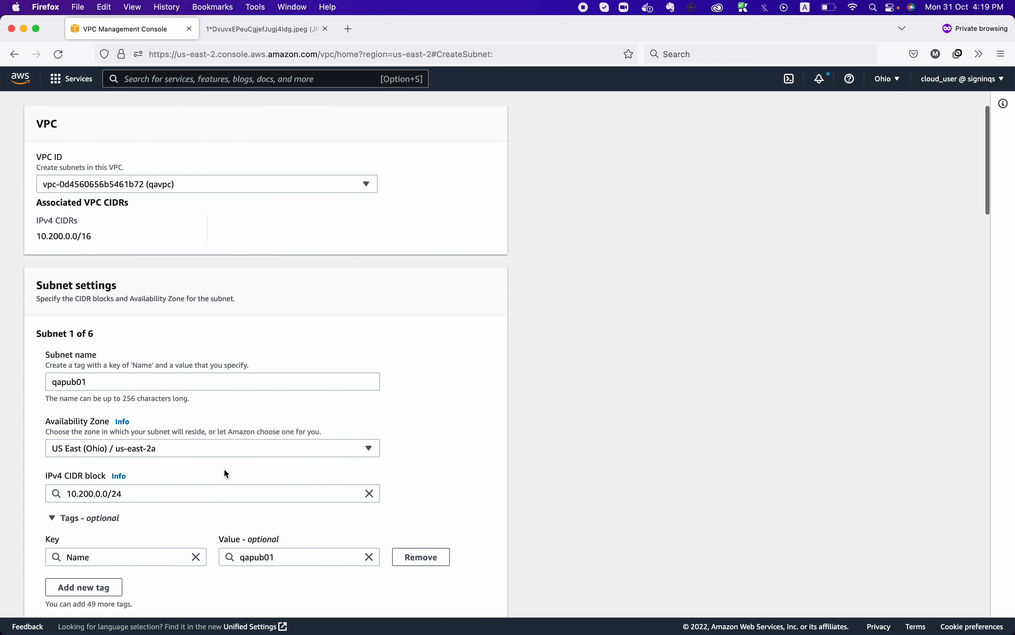
{"action": "scroll", "coordinate": [227, 473], "scroll_direction": "down", "scroll_amount": 3}
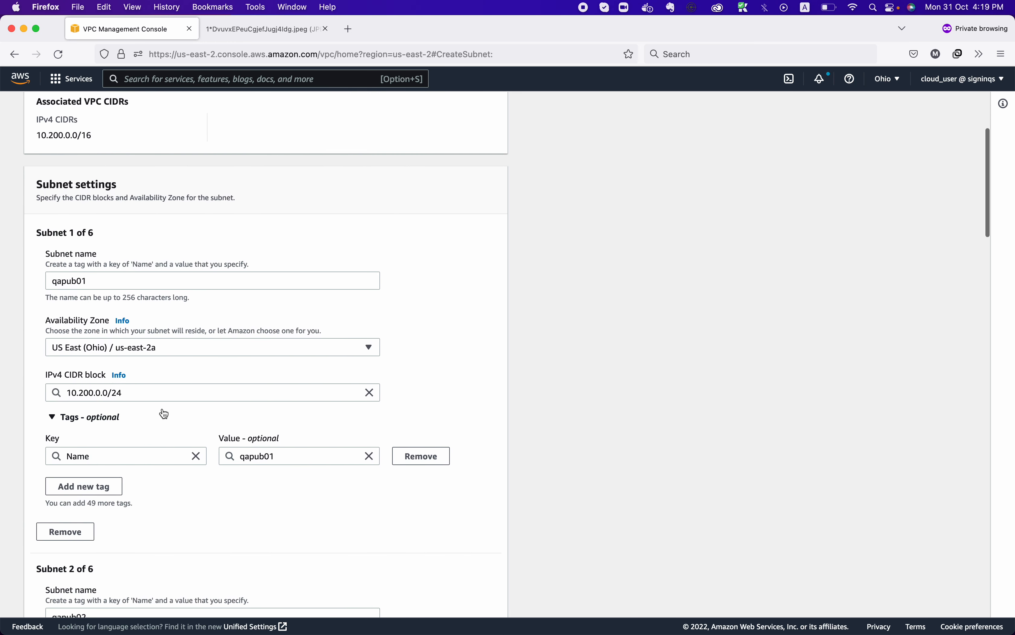
{"action": "scroll", "coordinate": [163, 412], "scroll_direction": "down", "scroll_amount": 7}
{"action": "scroll", "coordinate": [165, 413], "scroll_direction": "down", "scroll_amount": 2}
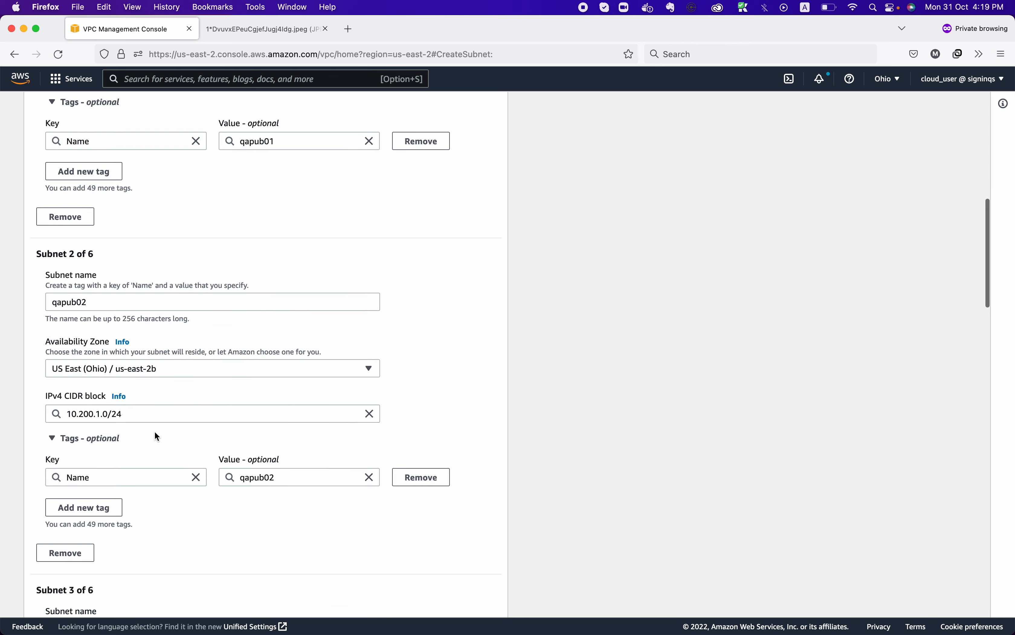
{"action": "scroll", "coordinate": [152, 431], "scroll_direction": "down", "scroll_amount": 12}
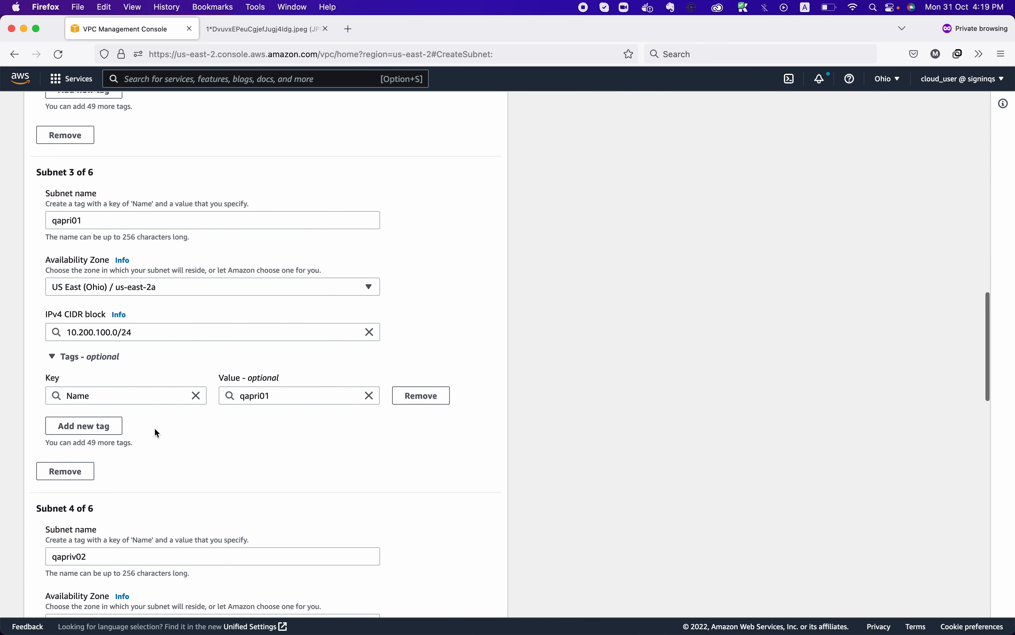
{"action": "scroll", "coordinate": [161, 309], "scroll_direction": "down", "scroll_amount": 3}
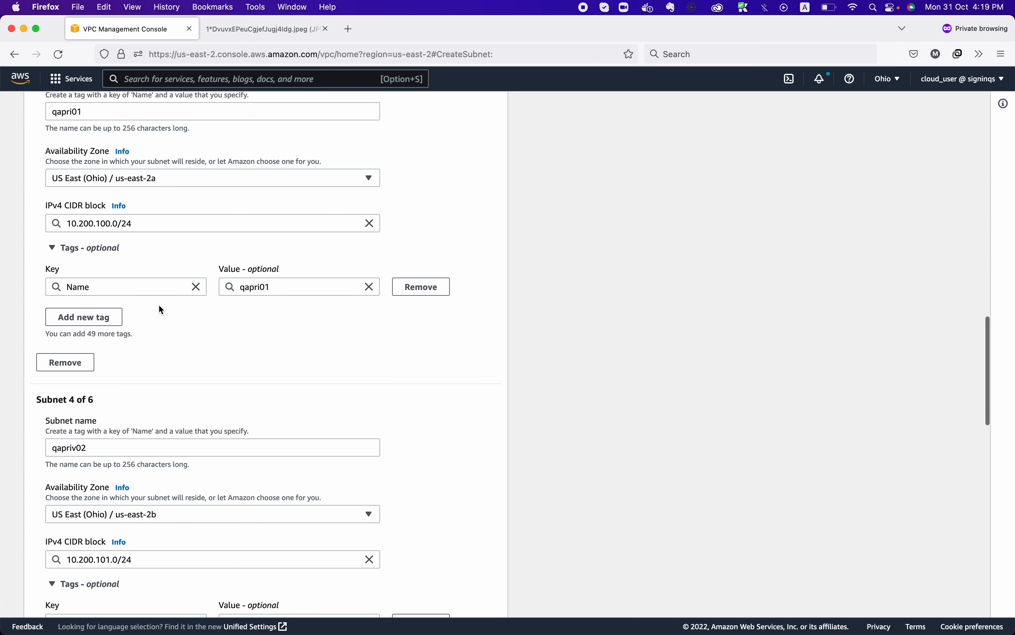
{"action": "scroll", "coordinate": [161, 310], "scroll_direction": "down", "scroll_amount": 4}
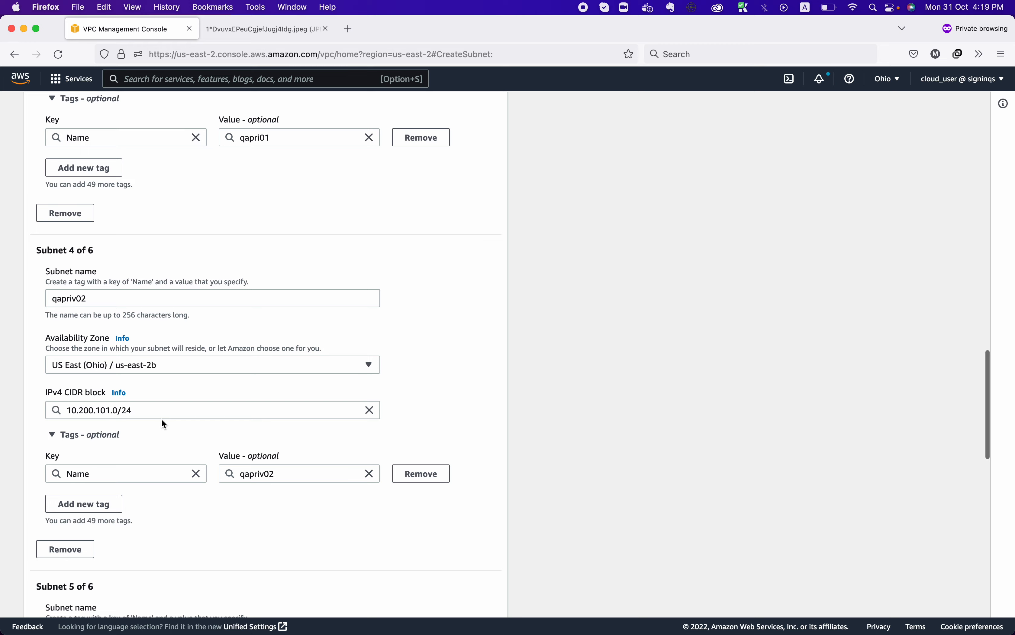
{"action": "scroll", "coordinate": [161, 418], "scroll_direction": "down", "scroll_amount": 10}
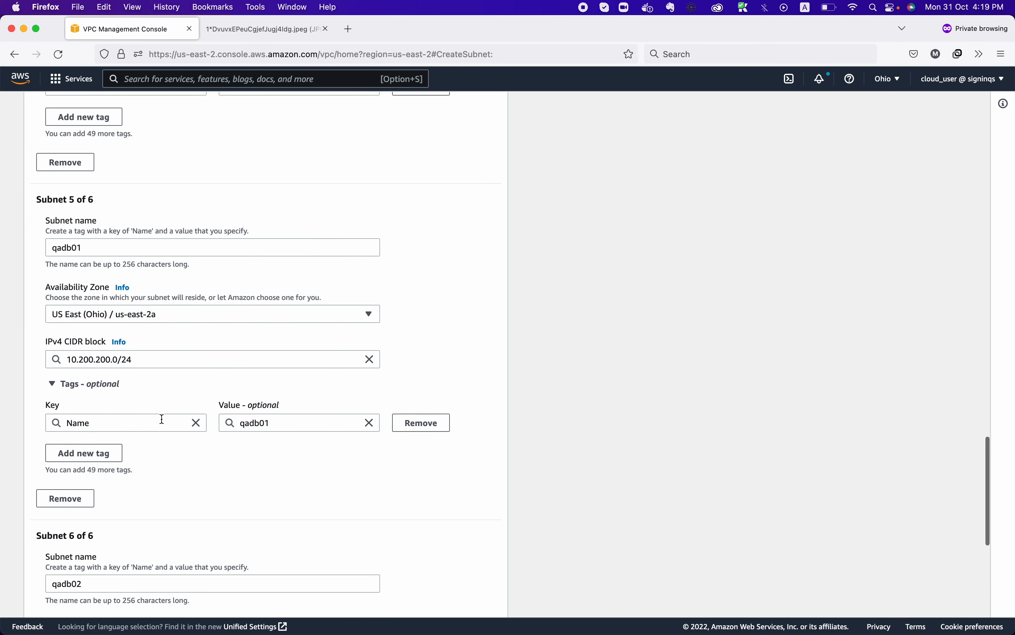
{"action": "scroll", "coordinate": [161, 418], "scroll_direction": "down", "scroll_amount": 4}
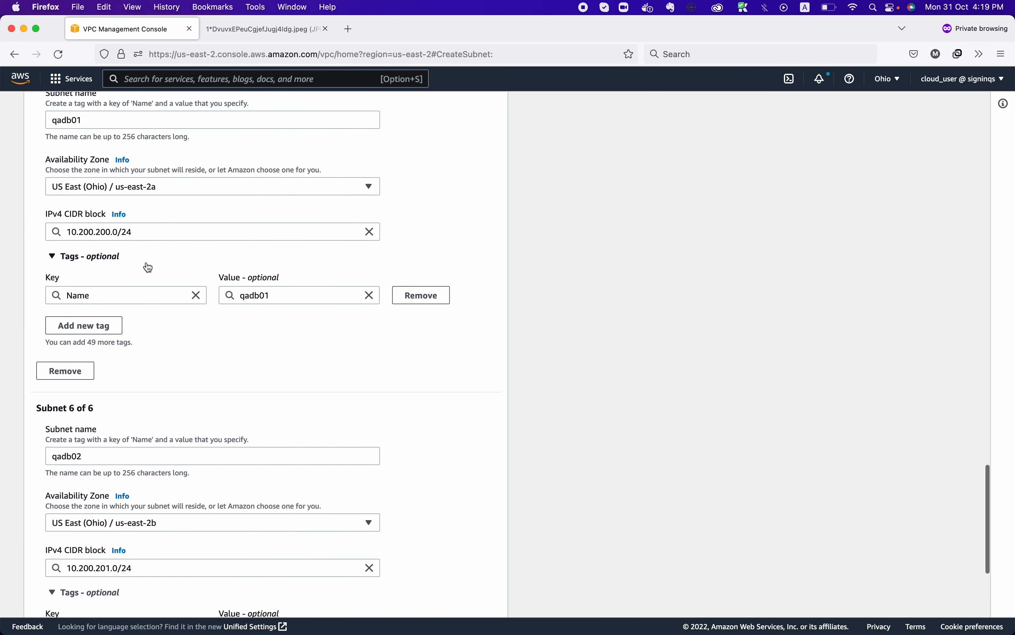
{"action": "scroll", "coordinate": [164, 433], "scroll_direction": "down", "scroll_amount": 5}
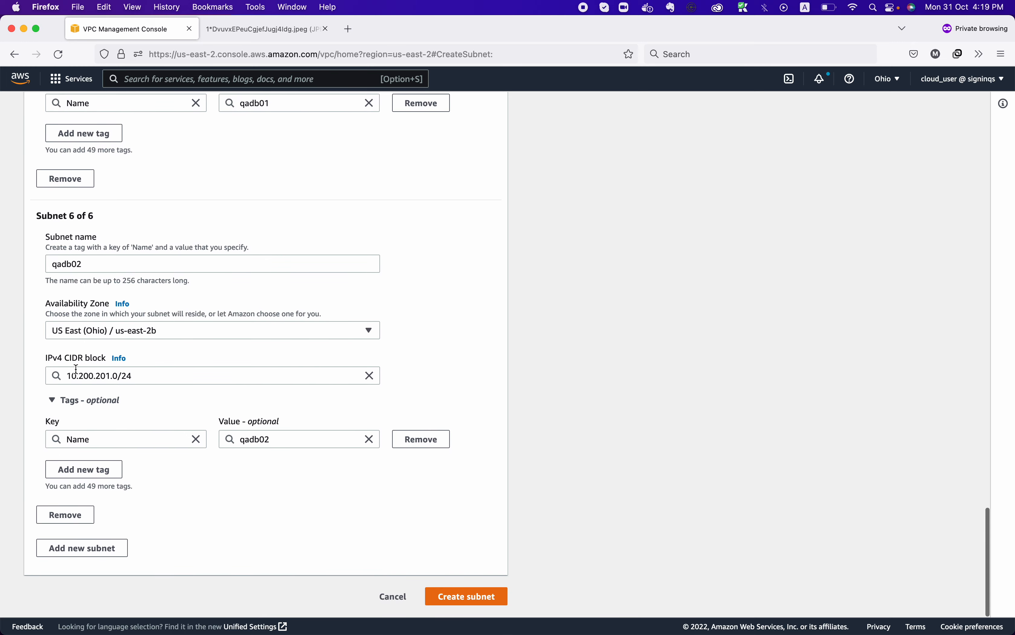
Step: Create the six configured subnets in qavpc
{"action": "scroll", "coordinate": [154, 404], "scroll_direction": "down", "scroll_amount": 1}
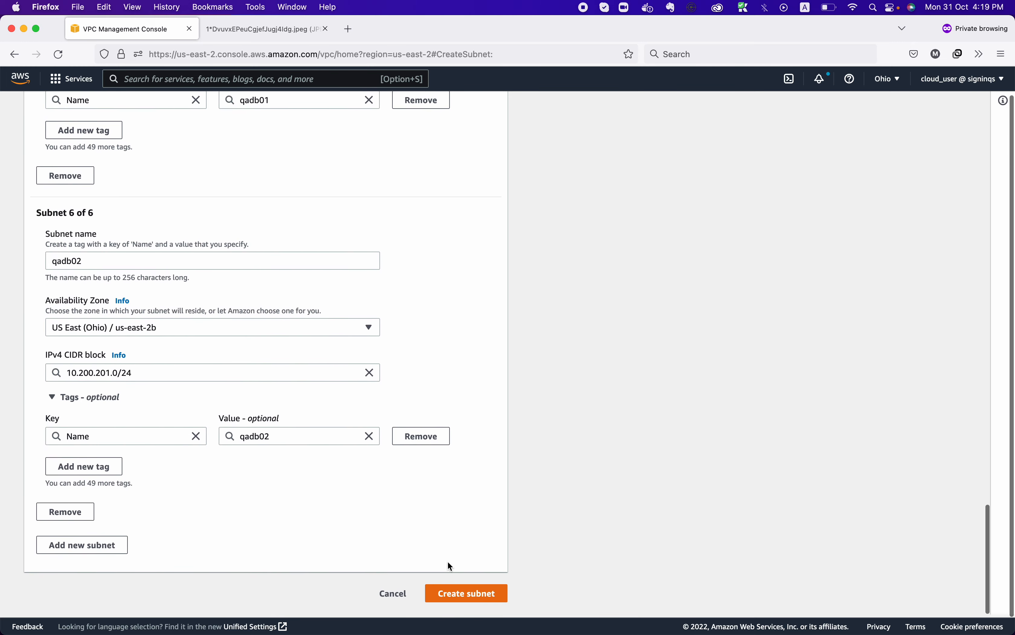
{"action": "left_click", "coordinate": [471, 598]}
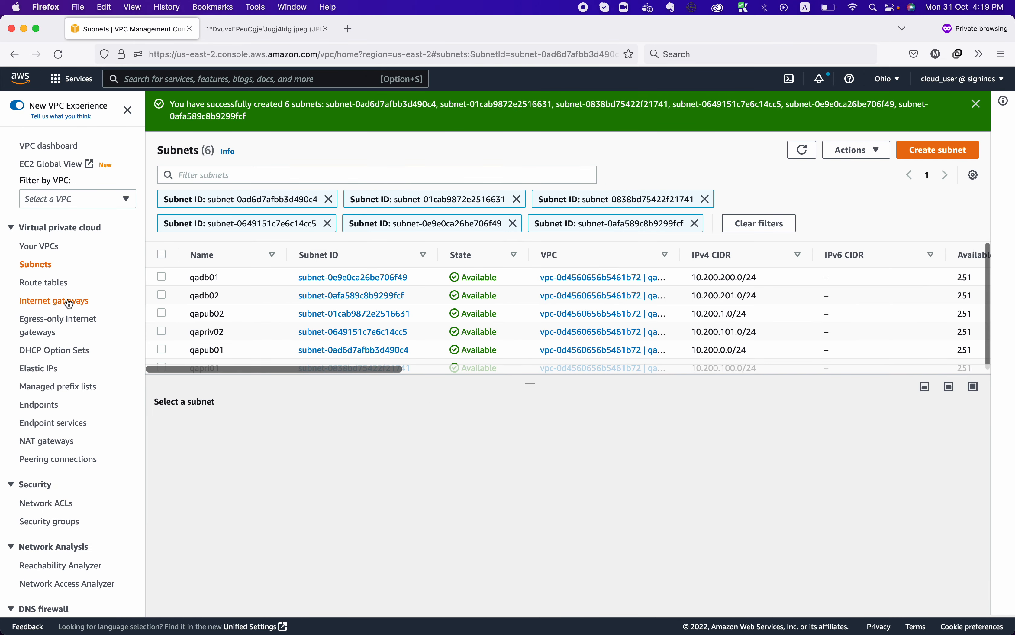
Step: Create a route table named qapubrt in the qavpc VPC
{"action": "left_click", "coordinate": [44, 282]}
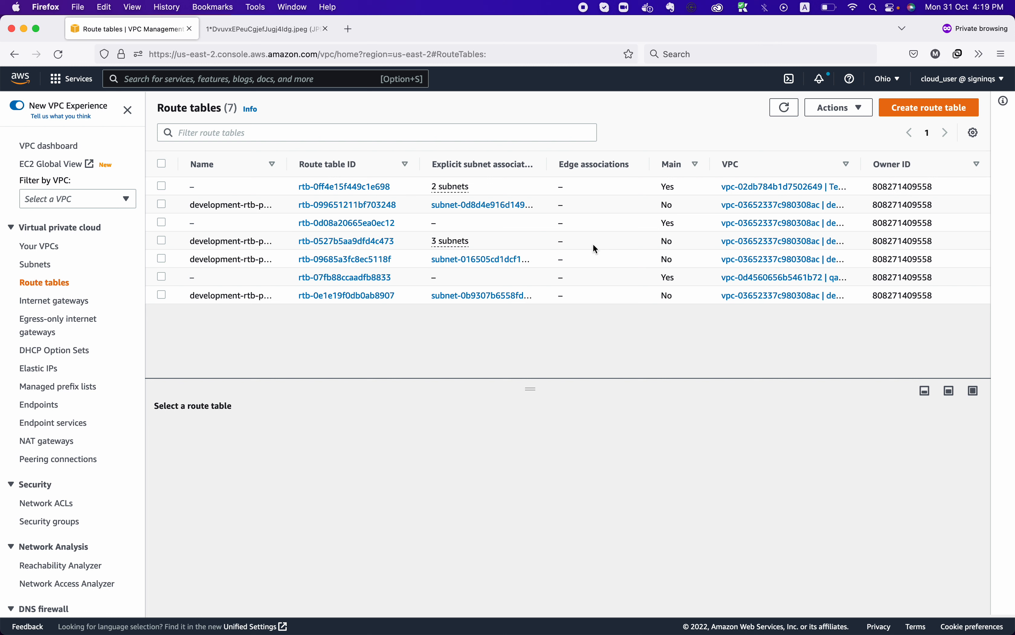
{"action": "left_click", "coordinate": [933, 111]}
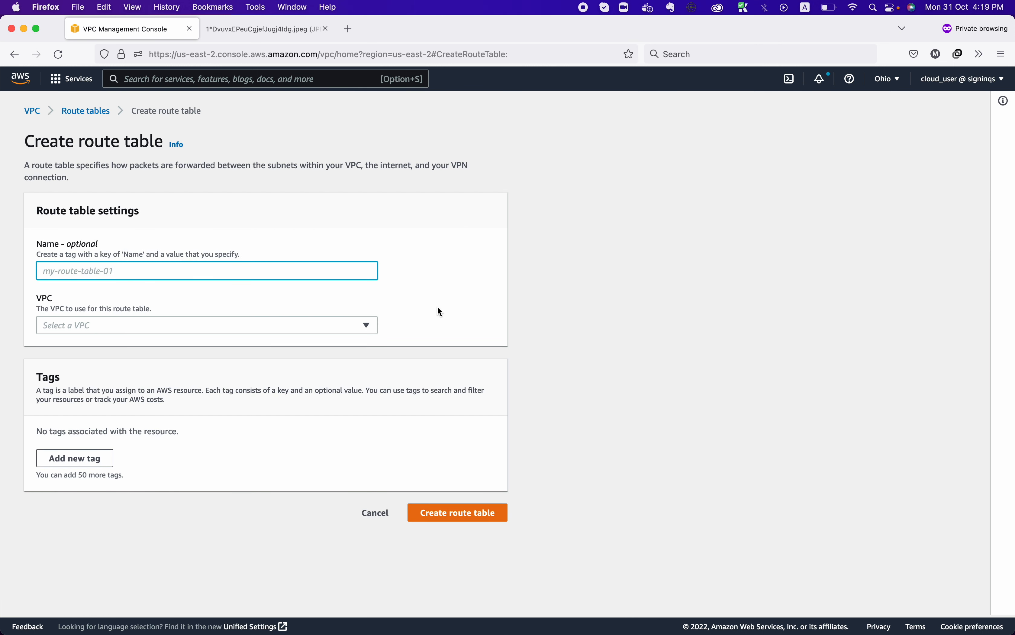
{"action": "type", "text": "qapubrt"}
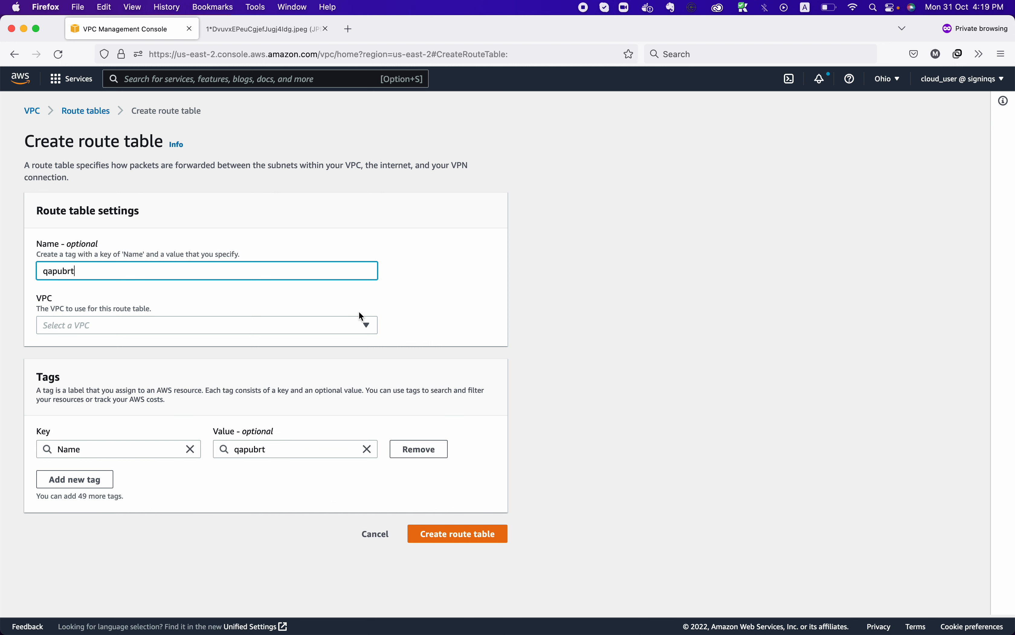
{"action": "left_click", "coordinate": [362, 322]}
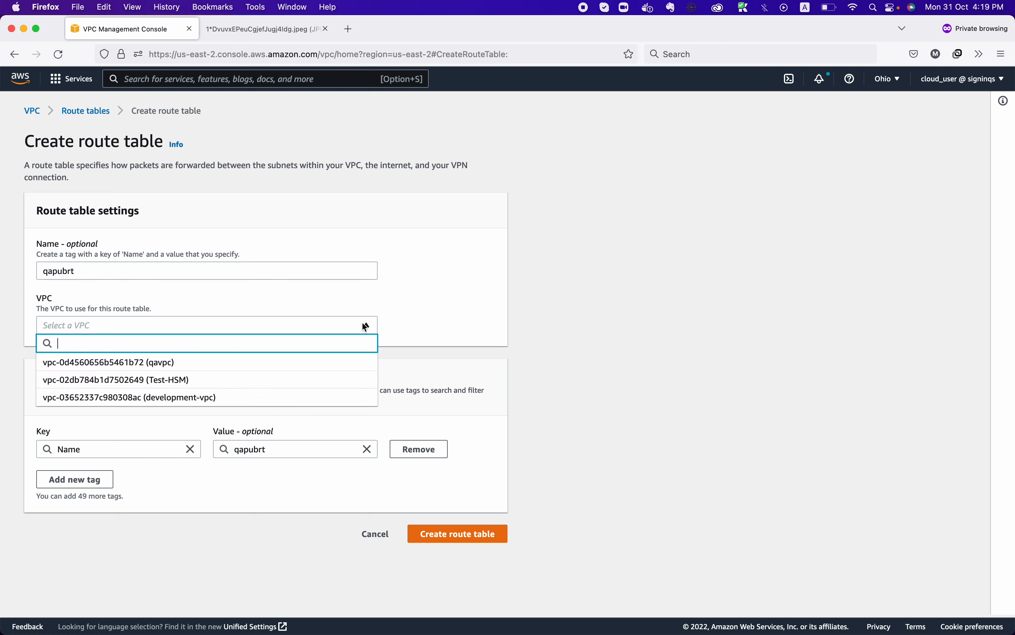
{"action": "left_click", "coordinate": [257, 367]}
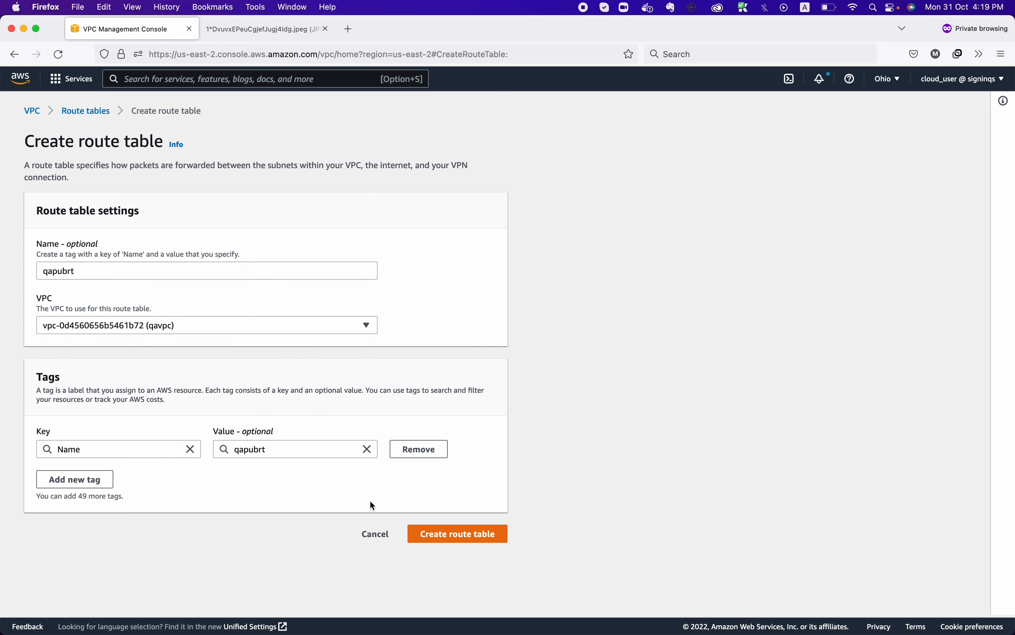
{"action": "left_click", "coordinate": [444, 533]}
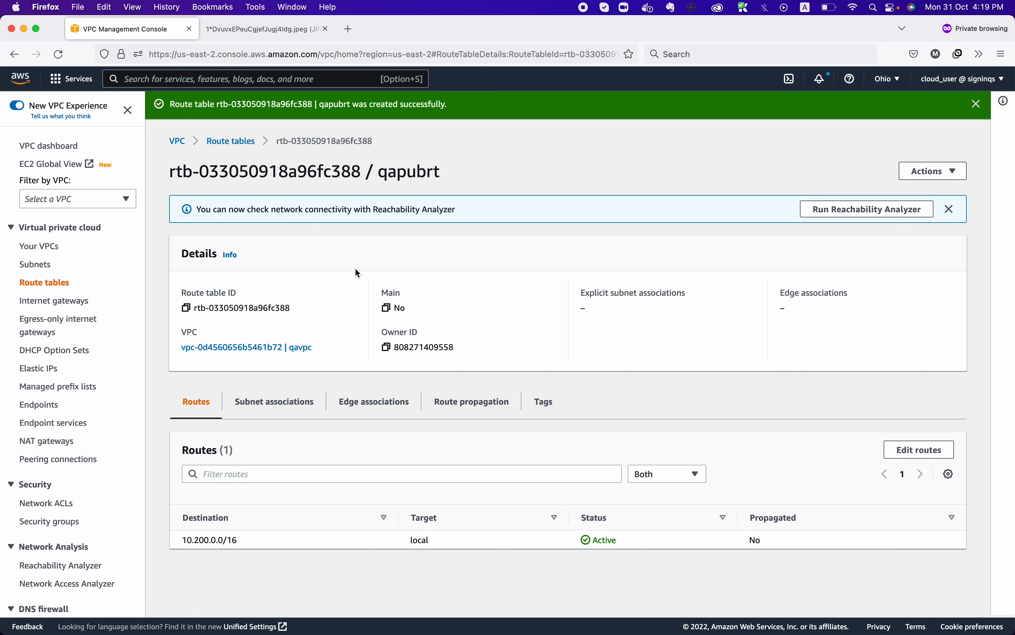
Step: Associate the public subnets qapub01 and qapub02 with route table qapubrt and save the associations
{"action": "left_click", "coordinate": [277, 405]}
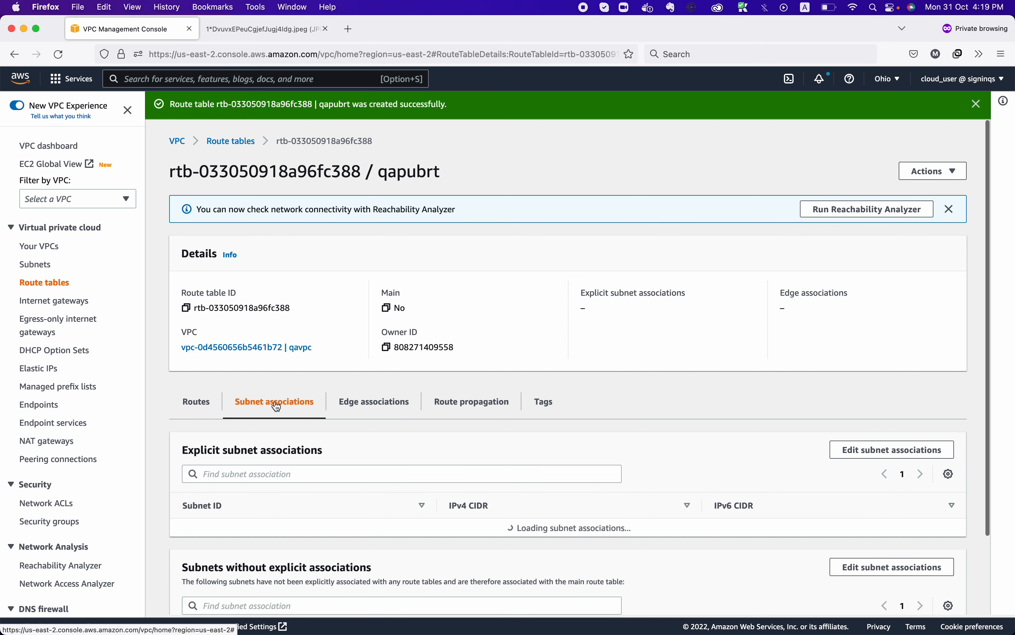
{"action": "scroll", "coordinate": [430, 462], "scroll_direction": "down", "scroll_amount": 3}
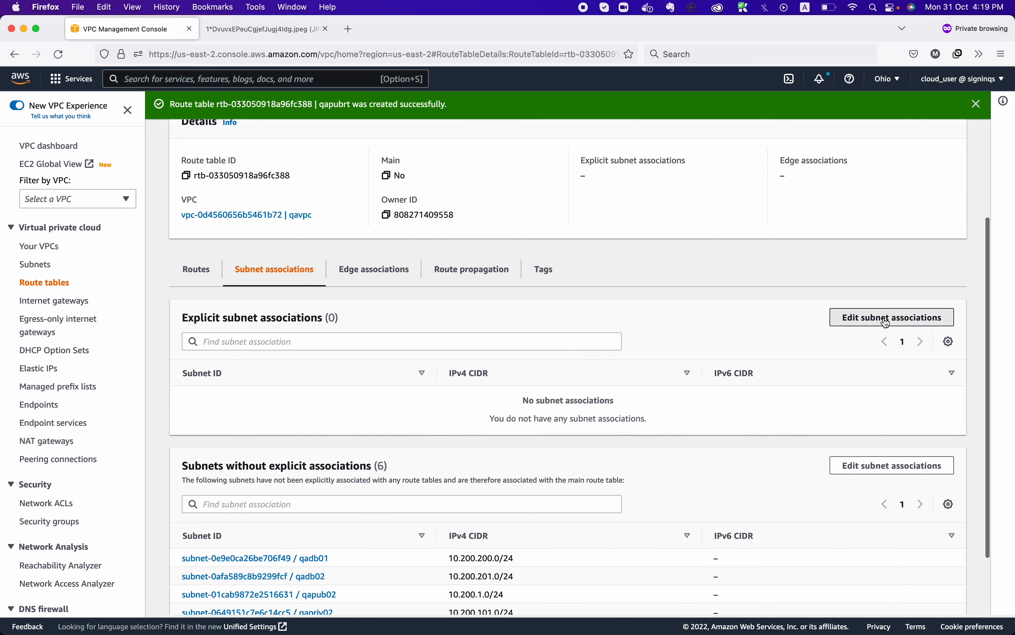
{"action": "left_click", "coordinate": [886, 319]}
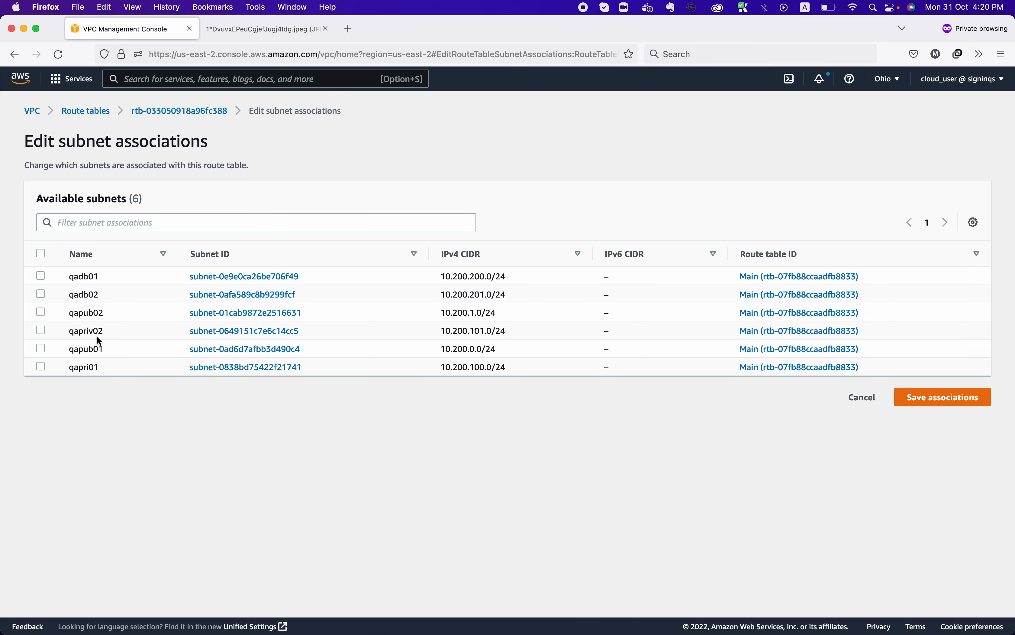
{"action": "left_click", "coordinate": [41, 349]}
{"action": "left_click", "coordinate": [45, 313]}
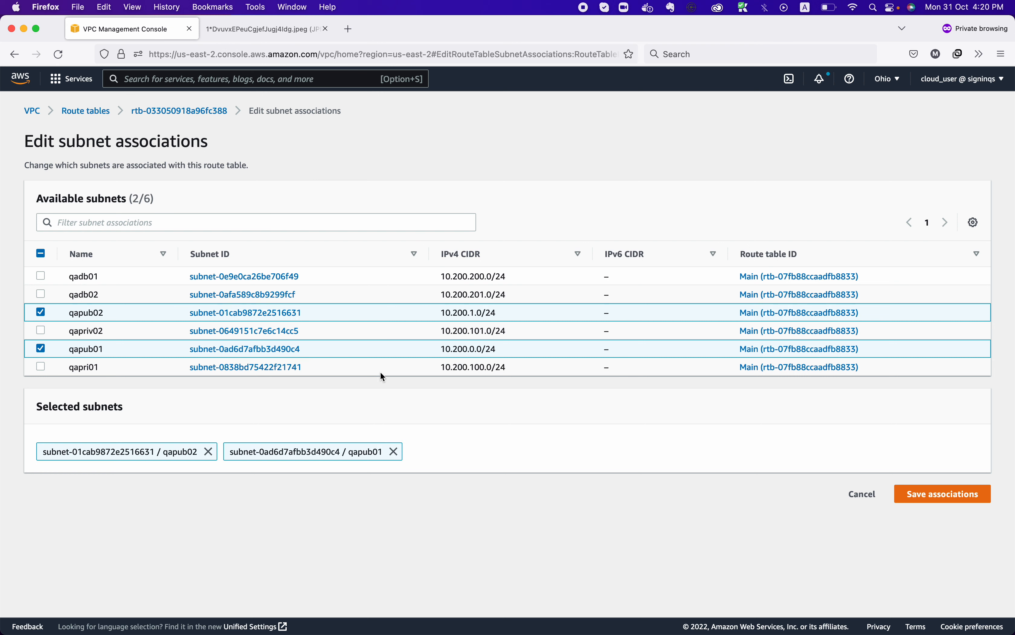
{"action": "left_click", "coordinate": [948, 502]}
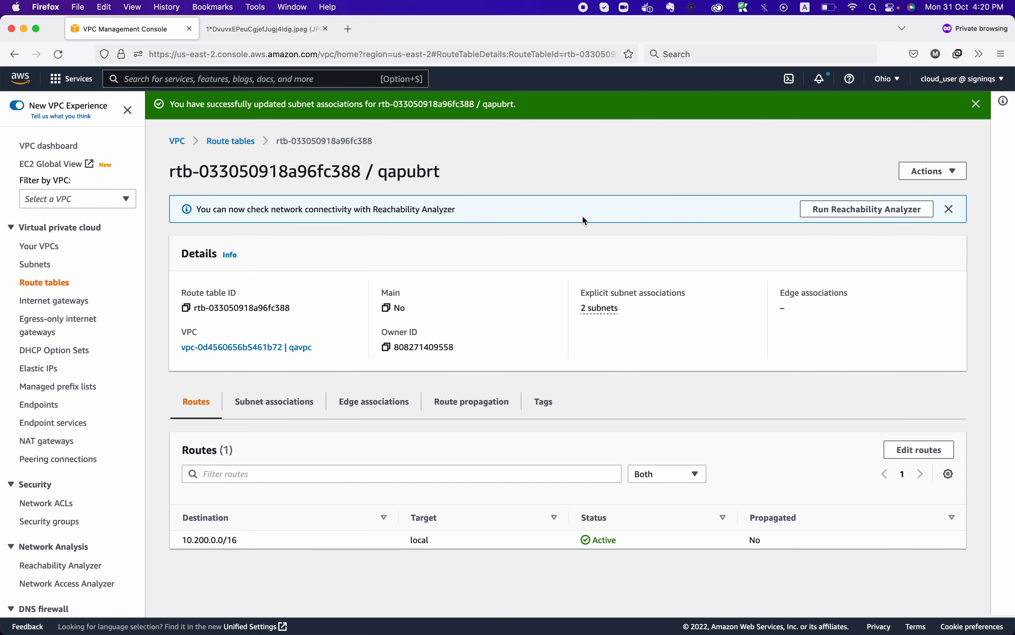
Step: Create a route table named qaprivrt in the qavpc VPC
{"action": "left_click", "coordinate": [231, 141]}
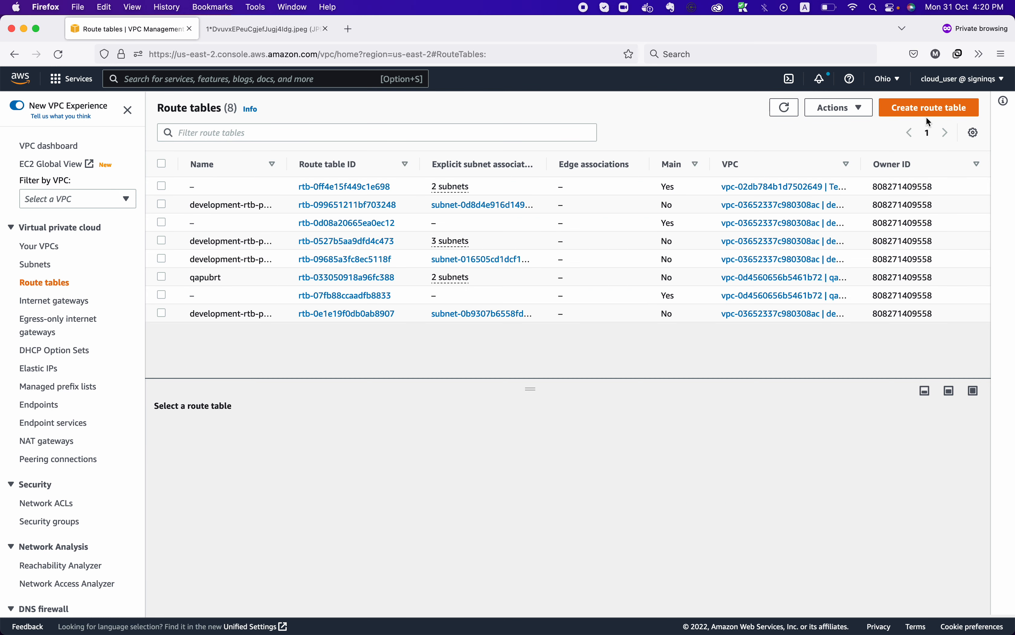
{"action": "left_click", "coordinate": [932, 108]}
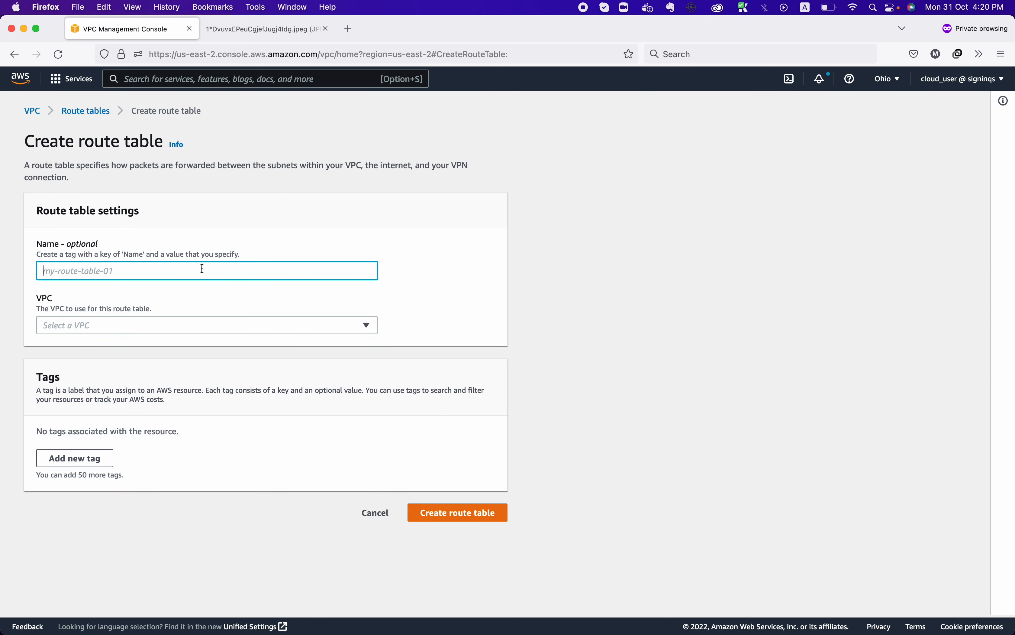
{"action": "type", "text": "qaprivrt"}
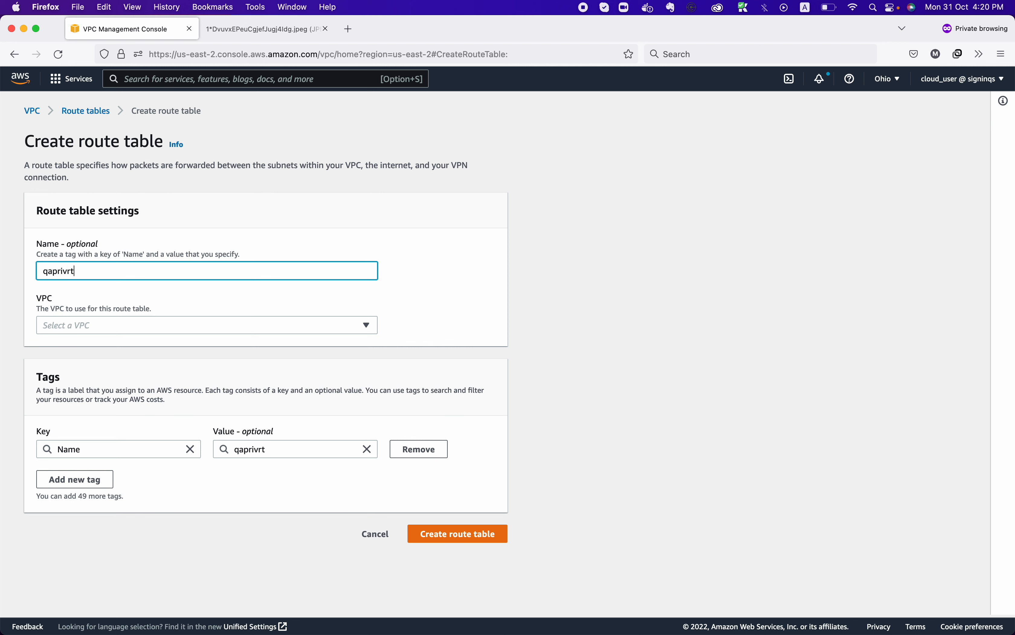
{"action": "left_click", "coordinate": [192, 329]}
{"action": "left_click", "coordinate": [186, 362]}
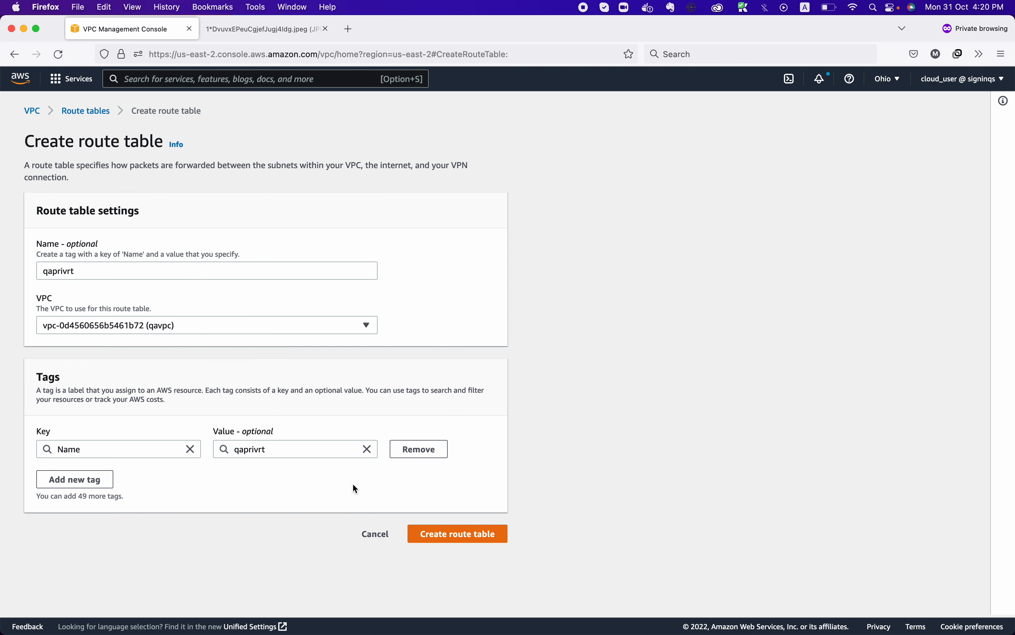
{"action": "left_click", "coordinate": [465, 533]}
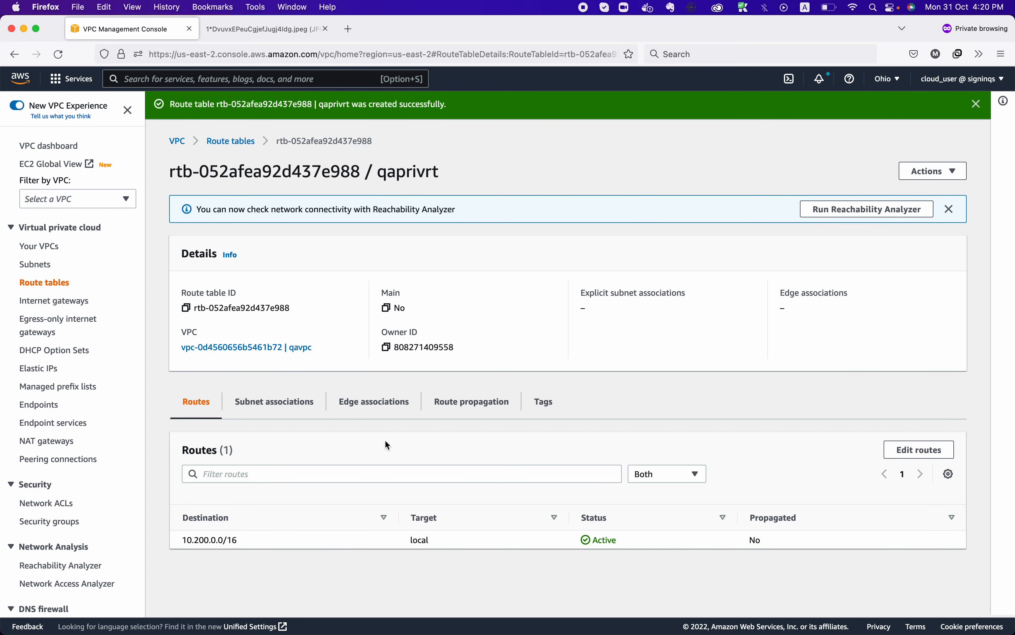
Step: Associate the private subnets qapri01 and qapriv02 with route table qaprivrt and save the associations
{"action": "left_click", "coordinate": [299, 414]}
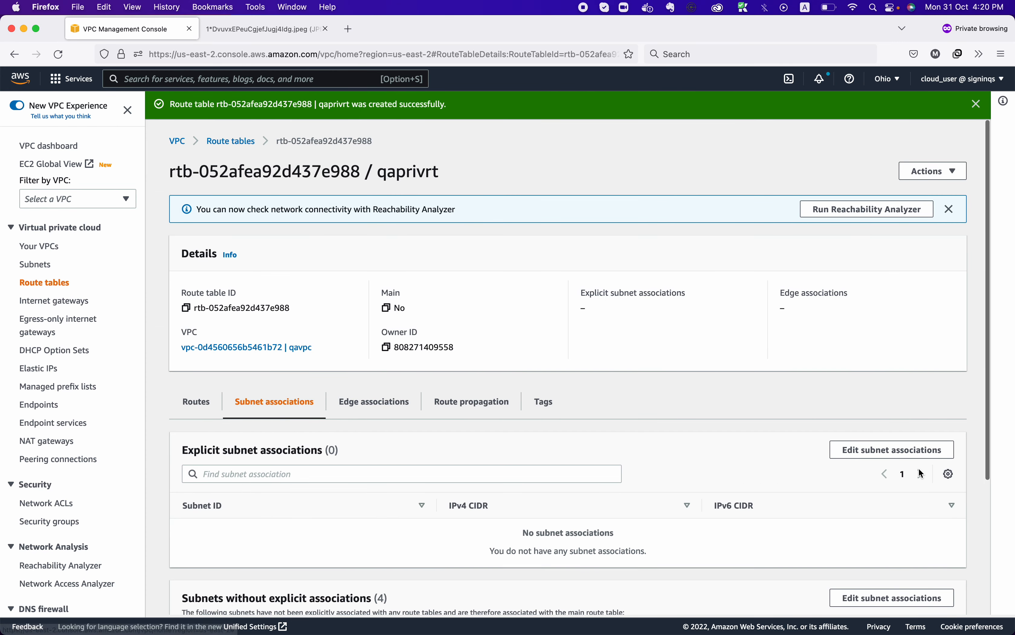
{"action": "left_click", "coordinate": [921, 453]}
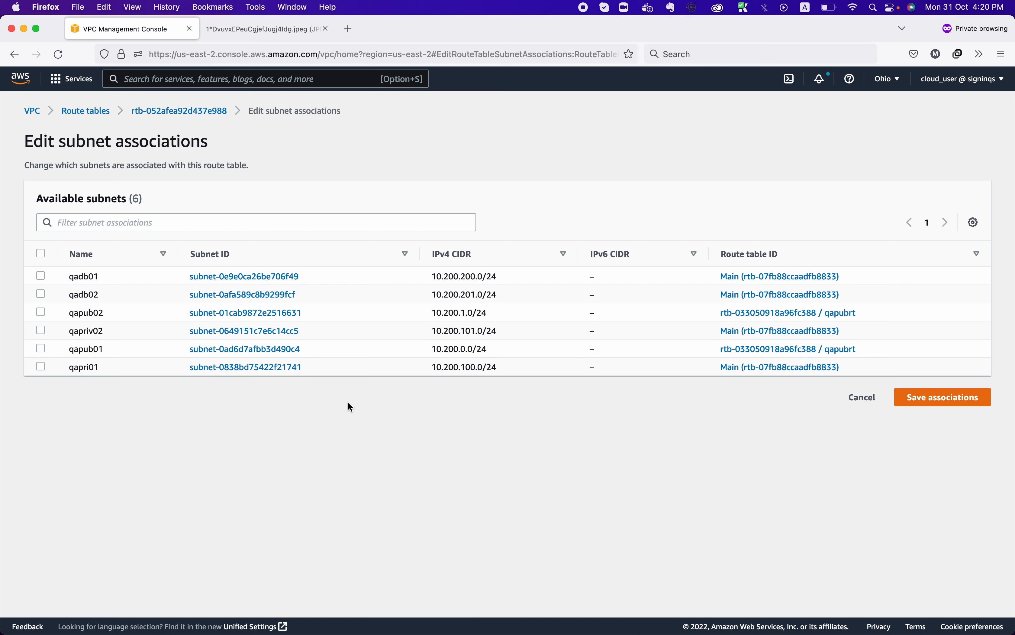
{"action": "left_click", "coordinate": [41, 330]}
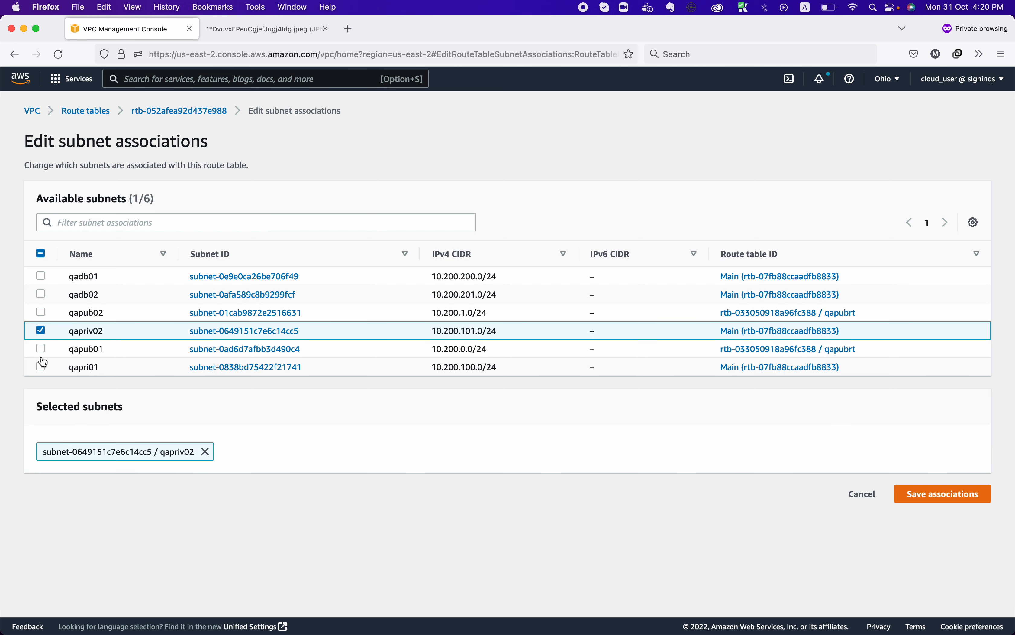
{"action": "left_click", "coordinate": [41, 367]}
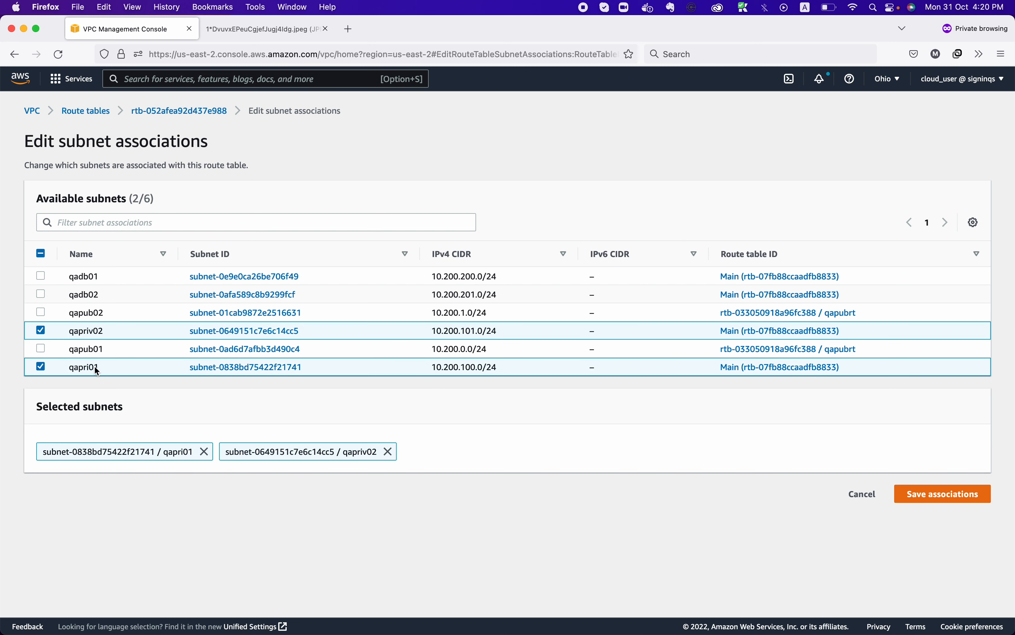
{"action": "left_click", "coordinate": [949, 494]}
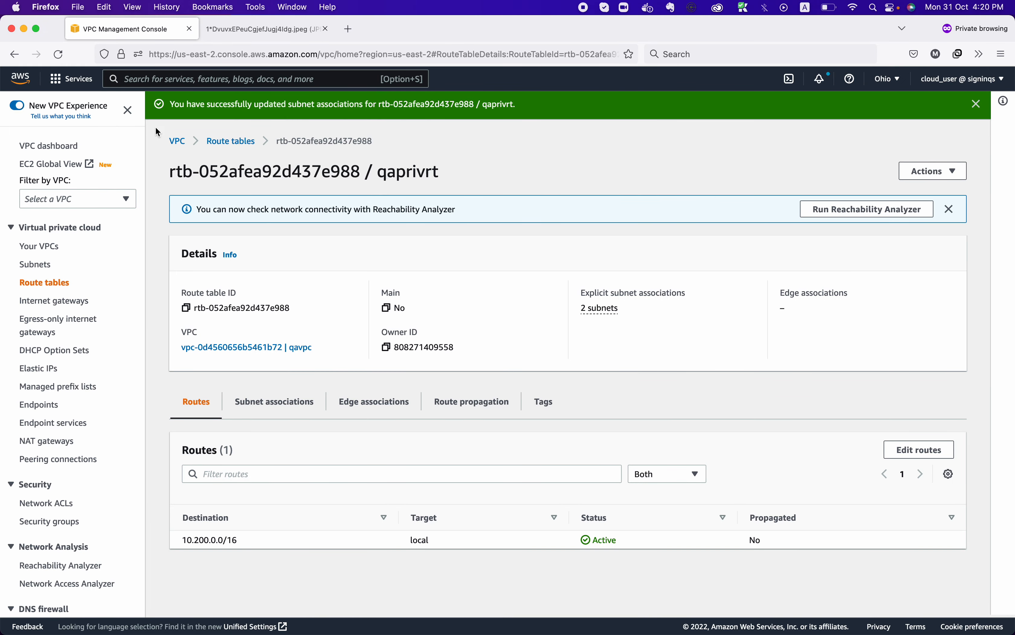
Step: Create a route table named qadbrt in the qavpc VPC
{"action": "left_click", "coordinate": [232, 141]}
{"action": "left_click", "coordinate": [960, 108]}
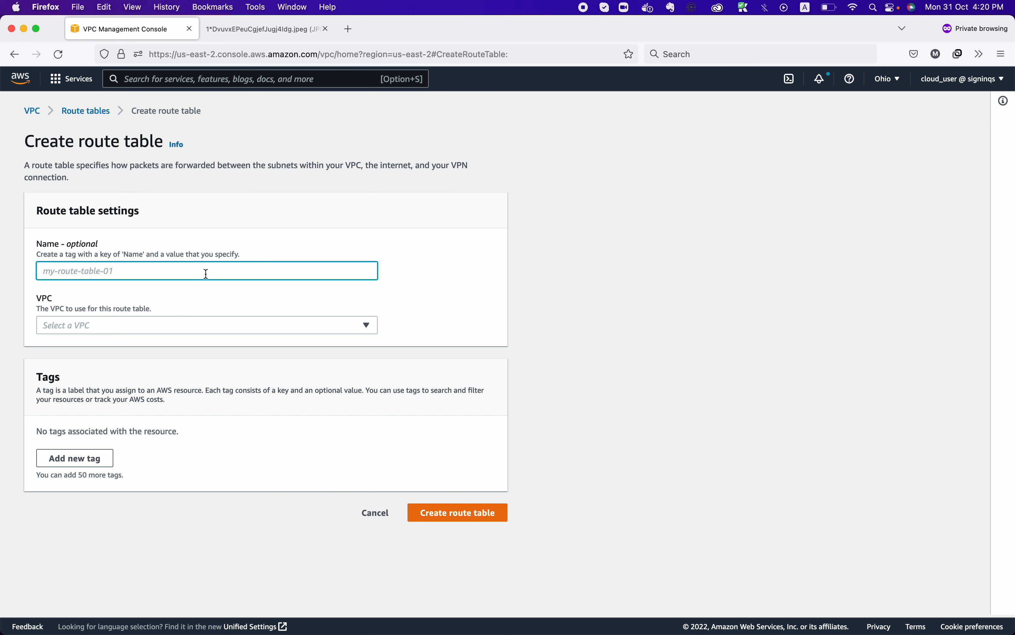
{"action": "type", "text": "qadbrt"}
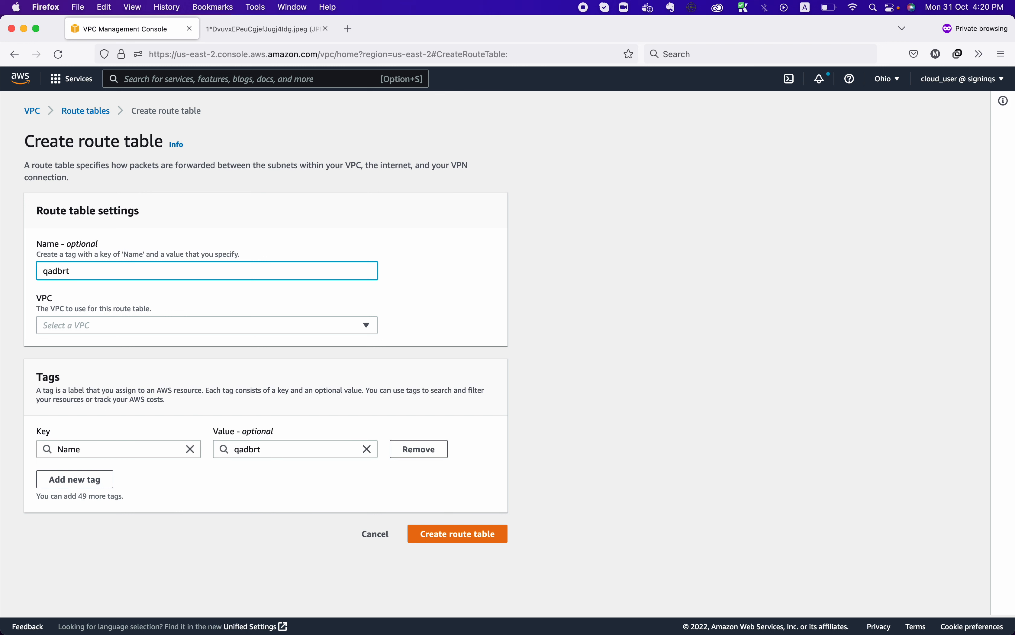
{"action": "left_click", "coordinate": [218, 325]}
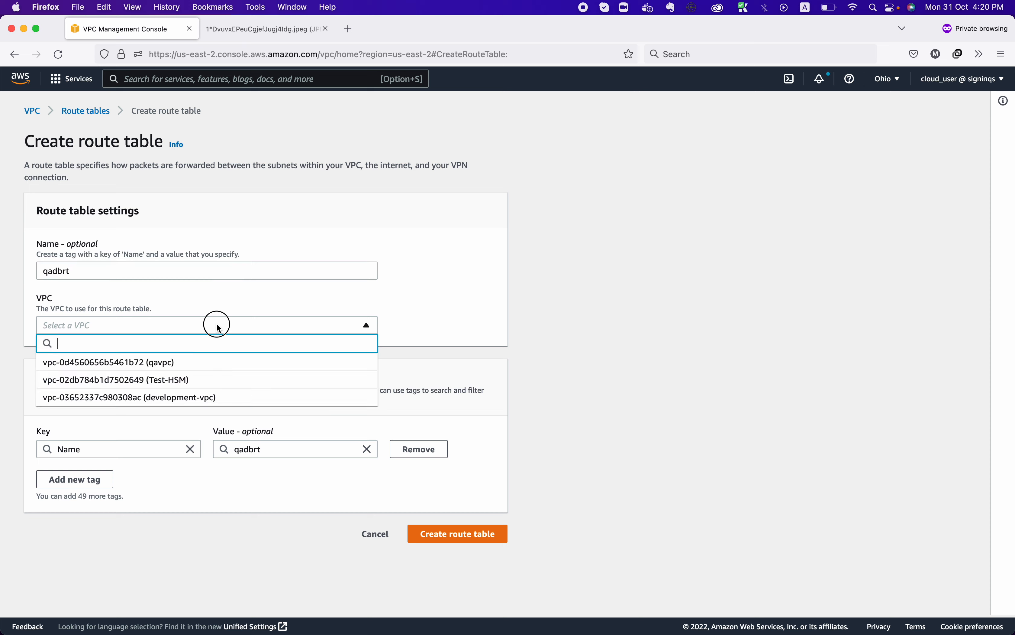
{"action": "left_click", "coordinate": [205, 362]}
{"action": "left_click", "coordinate": [452, 530]}
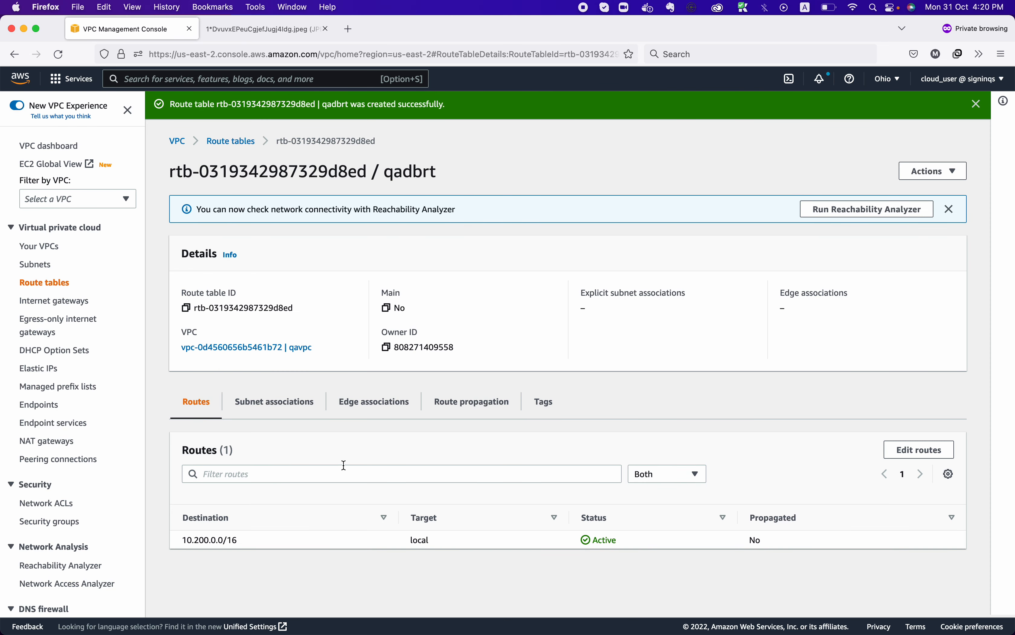
Step: Associate the database subnets qadb01 and qadb02 with route table qadbrt and save the associations
{"action": "left_click", "coordinate": [284, 403]}
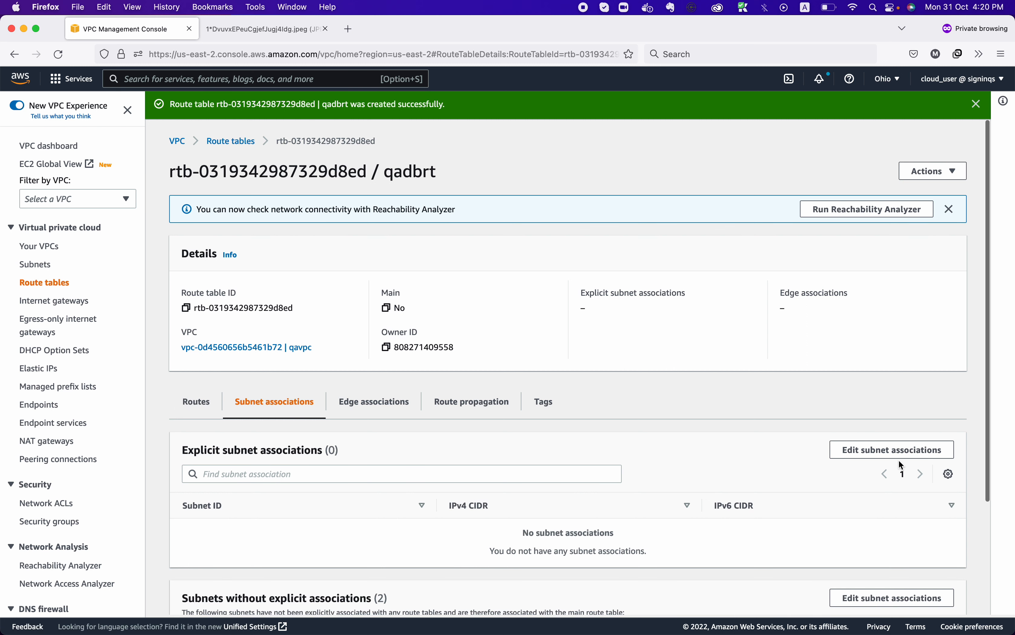
{"action": "left_click", "coordinate": [900, 453]}
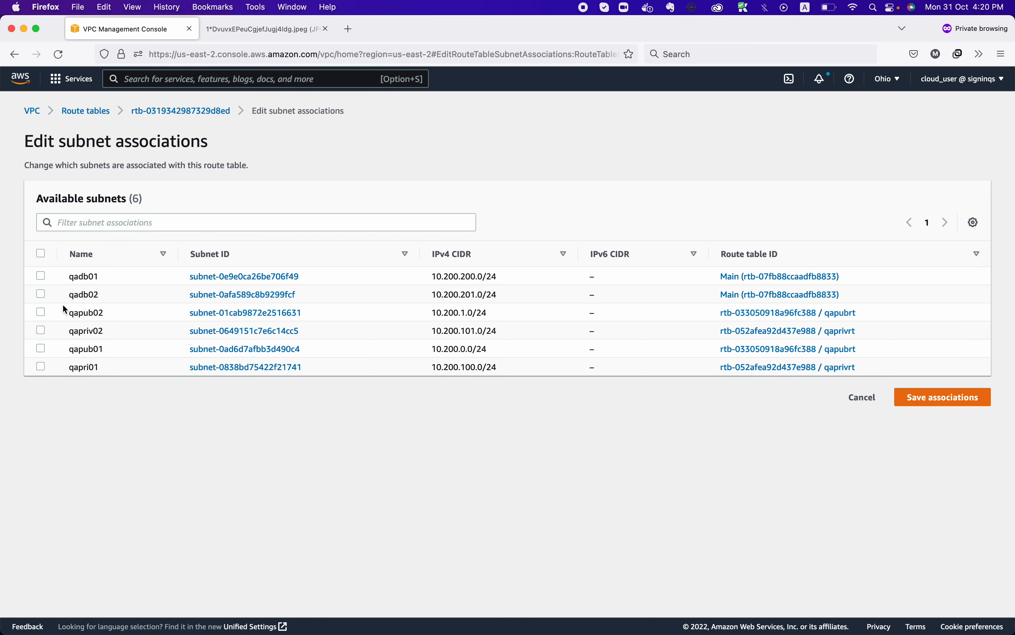
{"action": "left_click", "coordinate": [41, 276]}
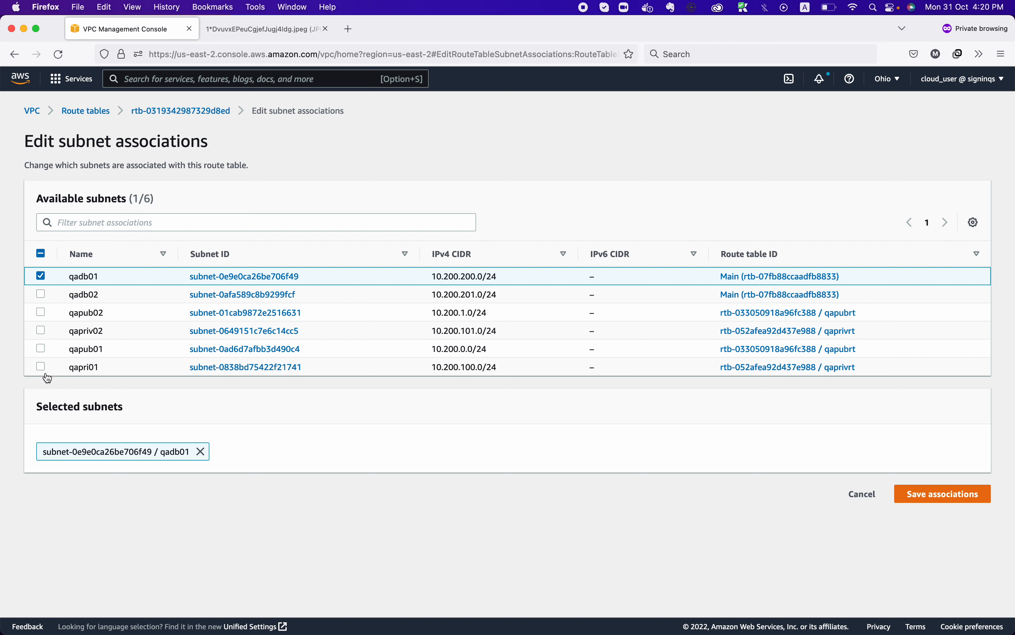
{"action": "left_click", "coordinate": [40, 295]}
{"action": "left_click", "coordinate": [934, 499]}
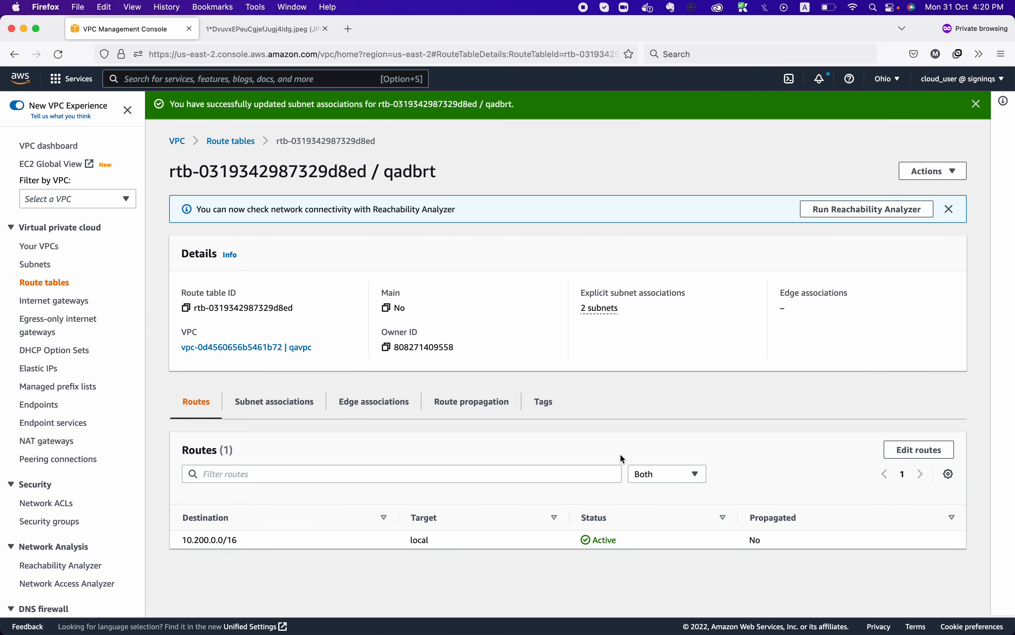
Step: Create an internet gateway with the name tag qaigw
{"action": "left_click", "coordinate": [66, 301]}
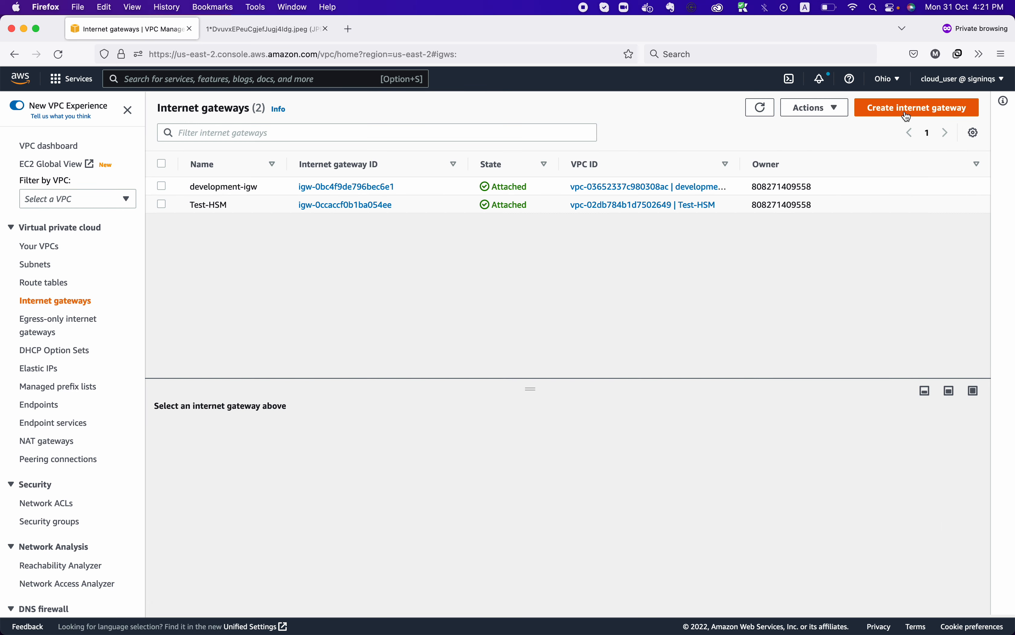
{"action": "left_click", "coordinate": [904, 109]}
{"action": "left_click", "coordinate": [217, 270]}
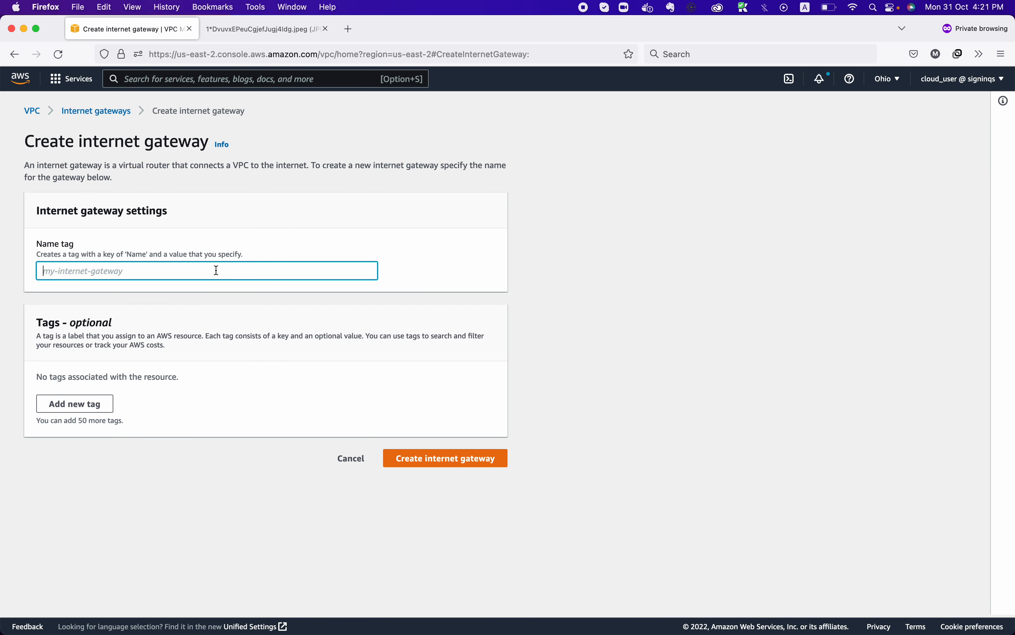
{"action": "type", "text": "qaigw"}
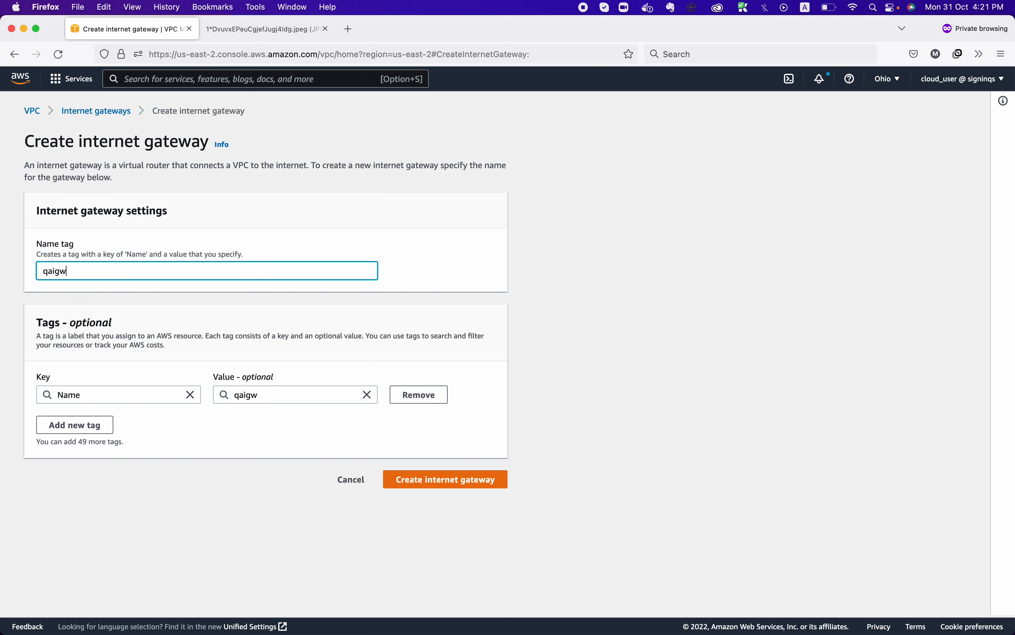
{"action": "left_click", "coordinate": [456, 478]}
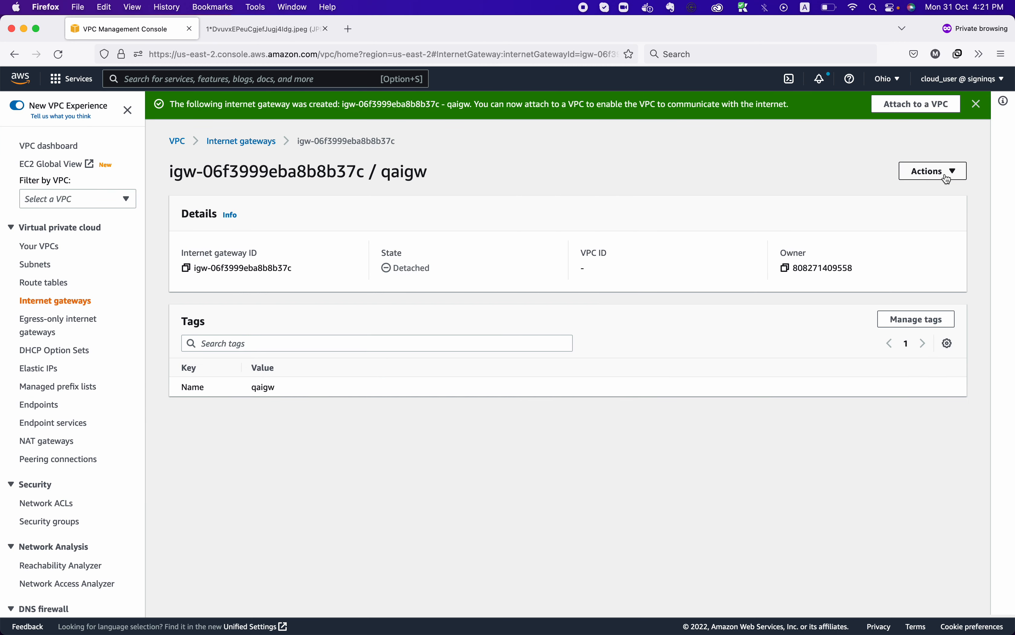
Step: Attach the internet gateway qaigw to the qavpc VPC
{"action": "left_click", "coordinate": [955, 171]}
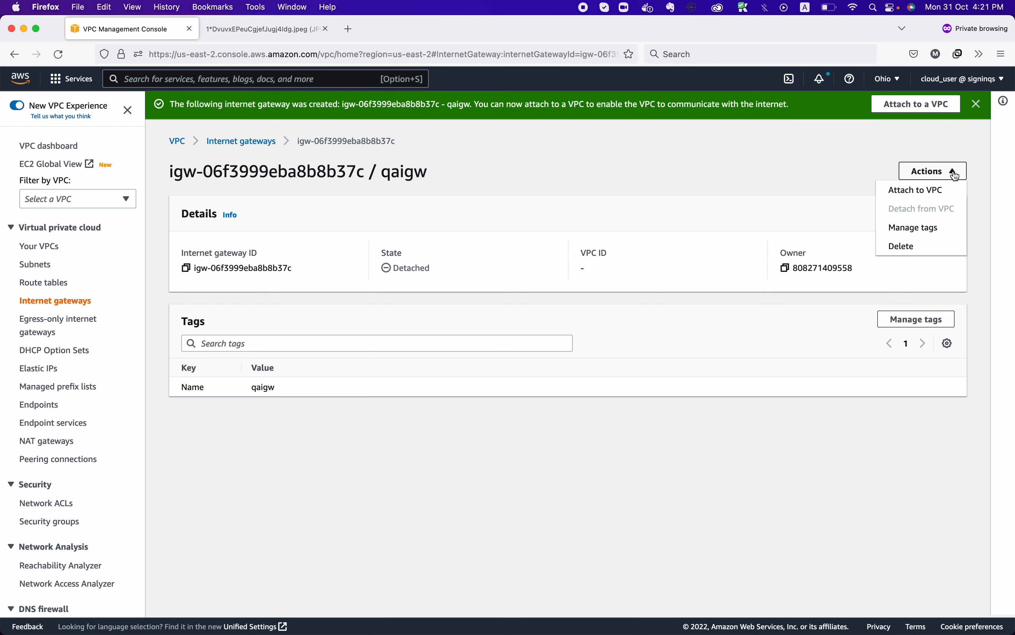
{"action": "left_click", "coordinate": [924, 194]}
{"action": "left_click", "coordinate": [324, 257]}
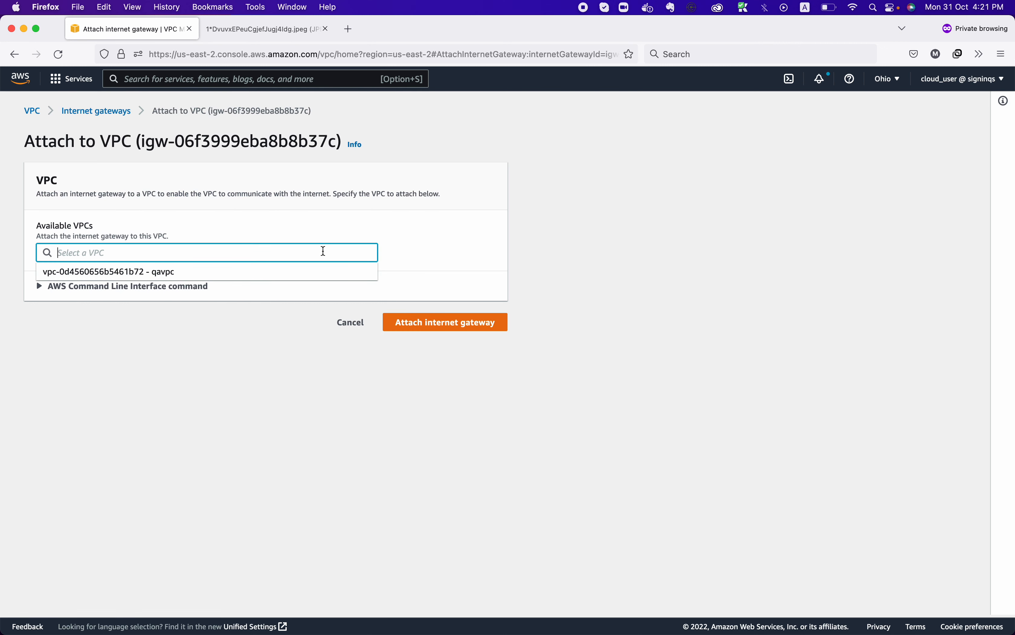
{"action": "left_click", "coordinate": [213, 274]}
{"action": "left_click", "coordinate": [460, 322]}
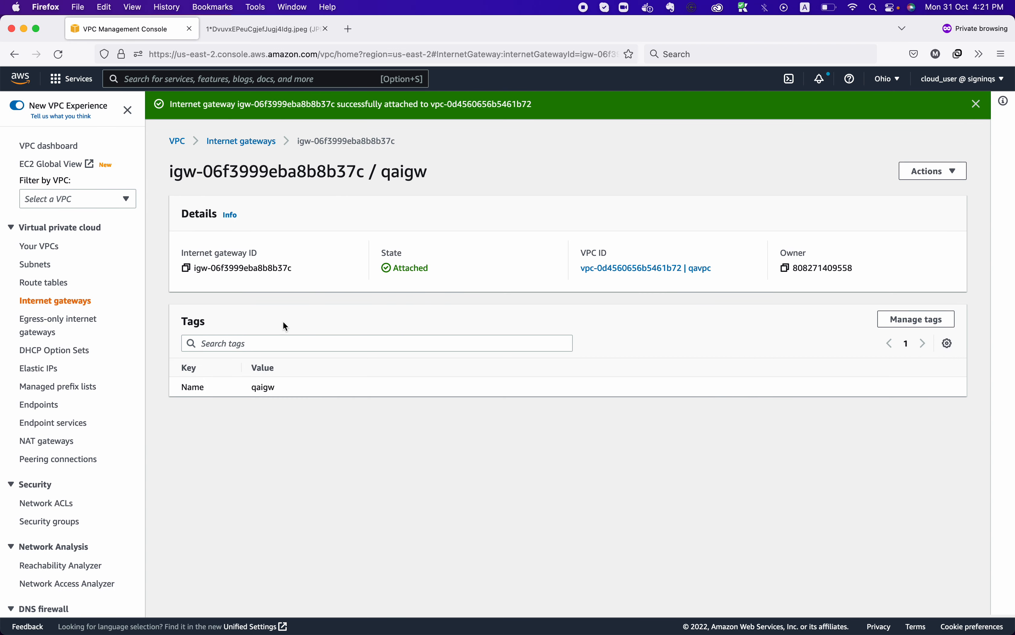
{"action": "left_click", "coordinate": [44, 444]}
{"action": "left_click", "coordinate": [918, 108]}
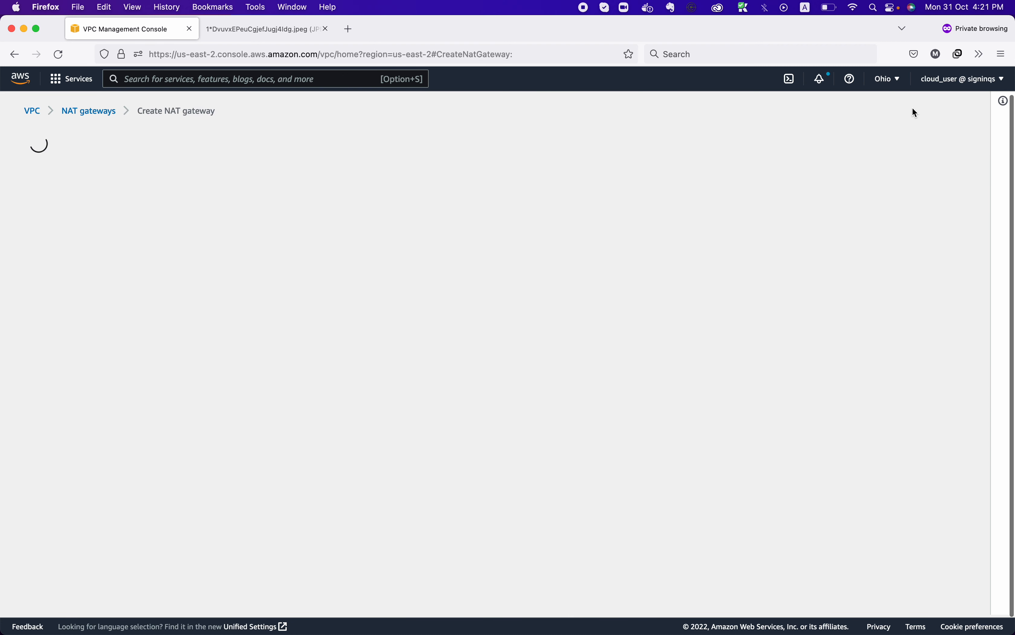
{"action": "left_click", "coordinate": [243, 271]}
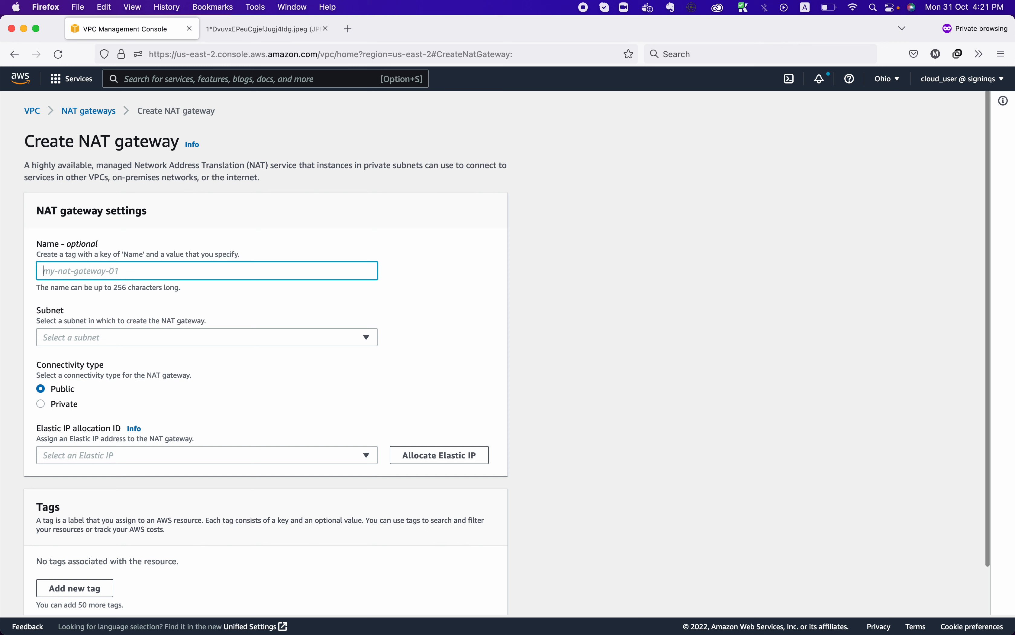
{"action": "type", "text": "qangw"}
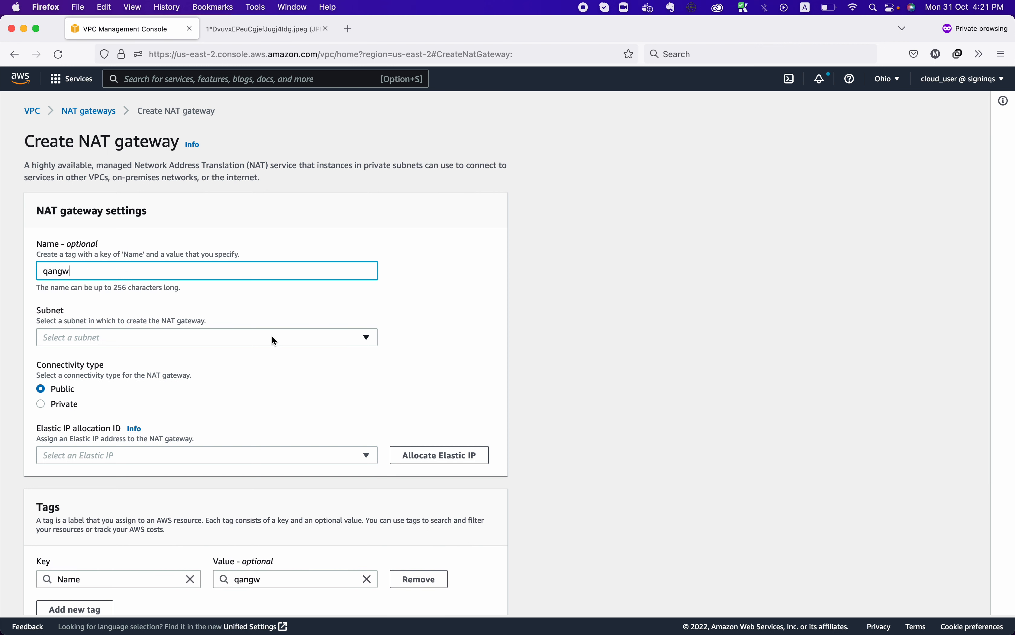
{"action": "left_click", "coordinate": [272, 337]}
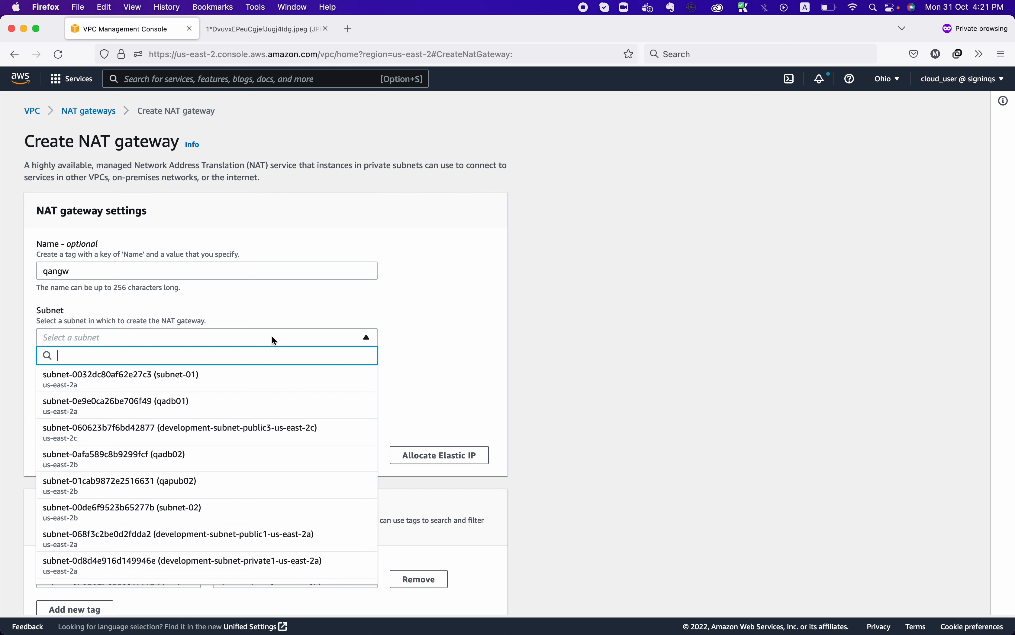
{"action": "left_click", "coordinate": [557, 383]}
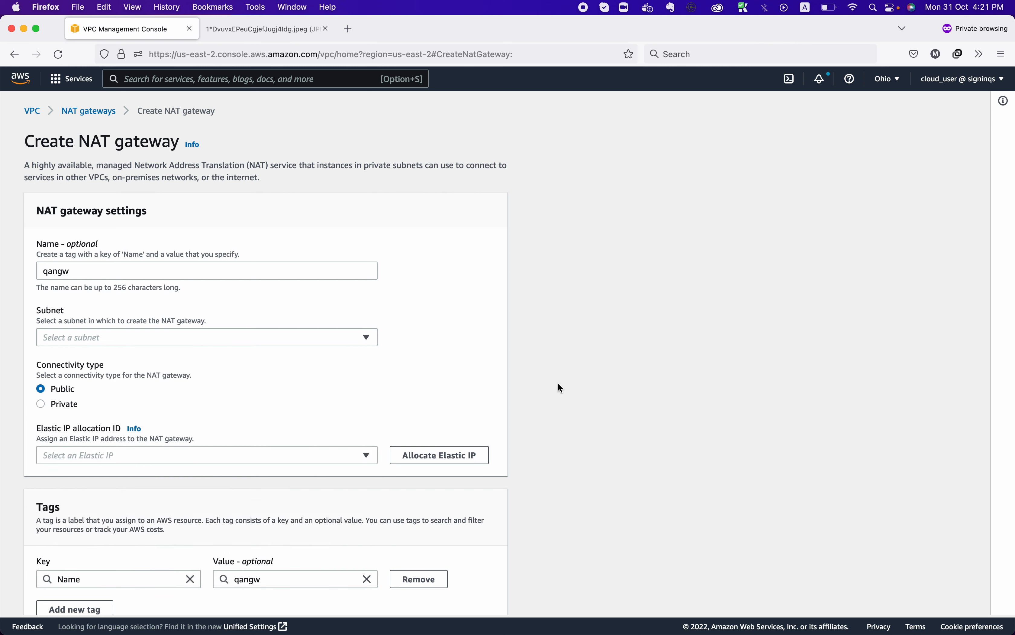
{"action": "scroll", "coordinate": [554, 384], "scroll_direction": "down", "scroll_amount": 2}
{"action": "left_click", "coordinate": [368, 592]}
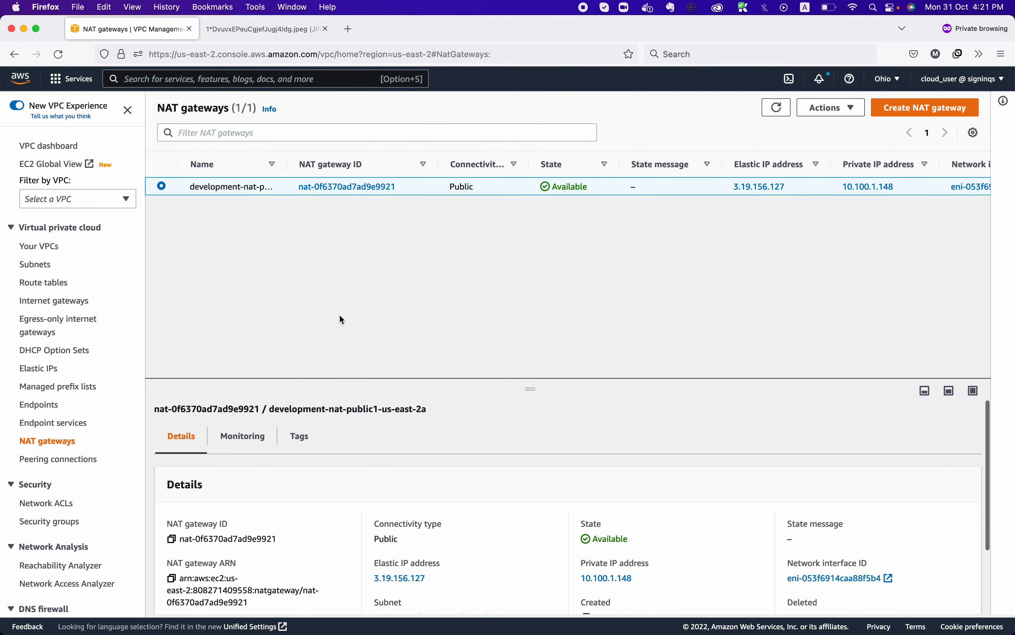
Step: Add a route for 0.0.0.0/0 to the internet gateway qaigw in route table qapubrt and save the changes
{"action": "left_click", "coordinate": [63, 284]}
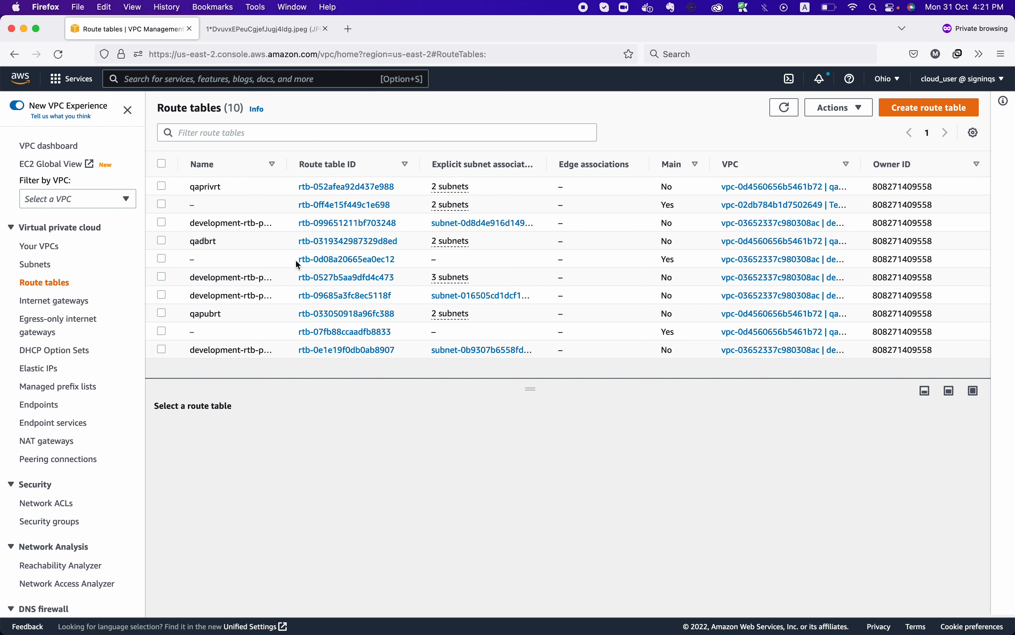
{"action": "left_click", "coordinate": [247, 314]}
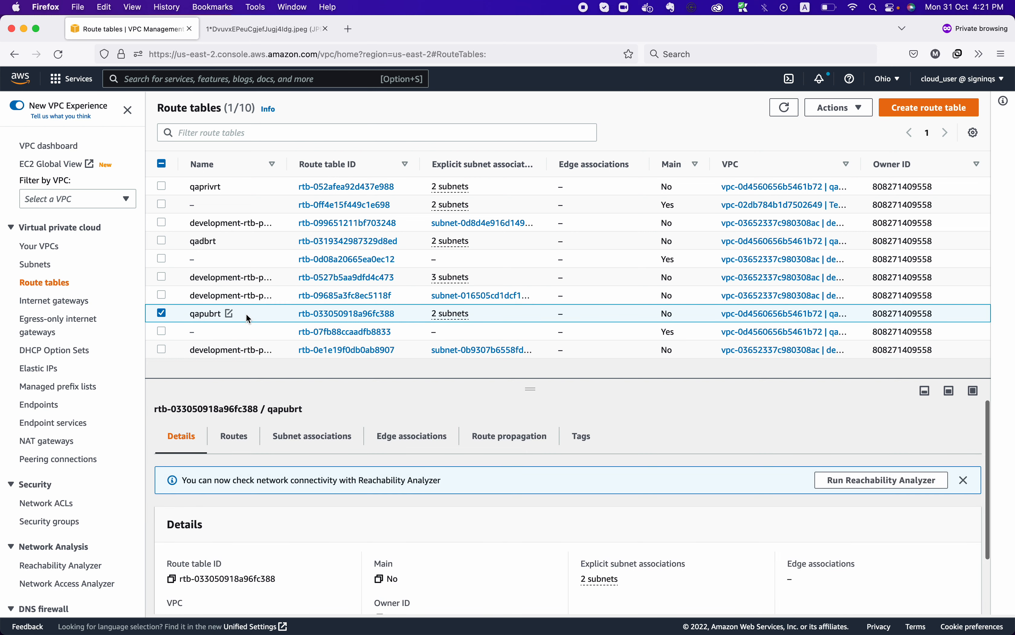
{"action": "left_click_drag", "start_coordinate": [396, 379], "coordinate": [381, 147]}
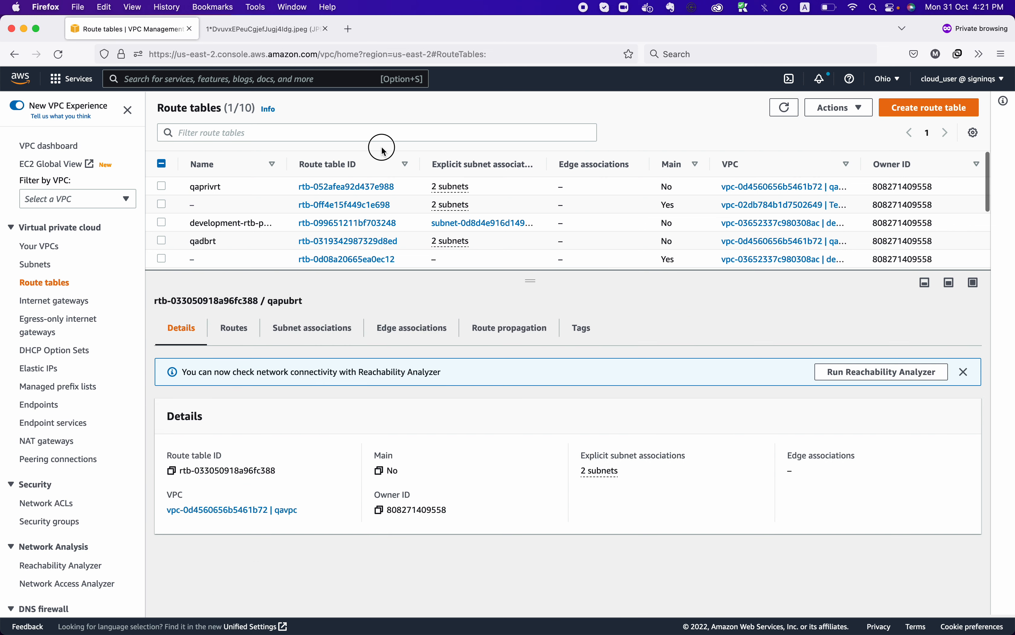
{"action": "left_click", "coordinate": [235, 328]}
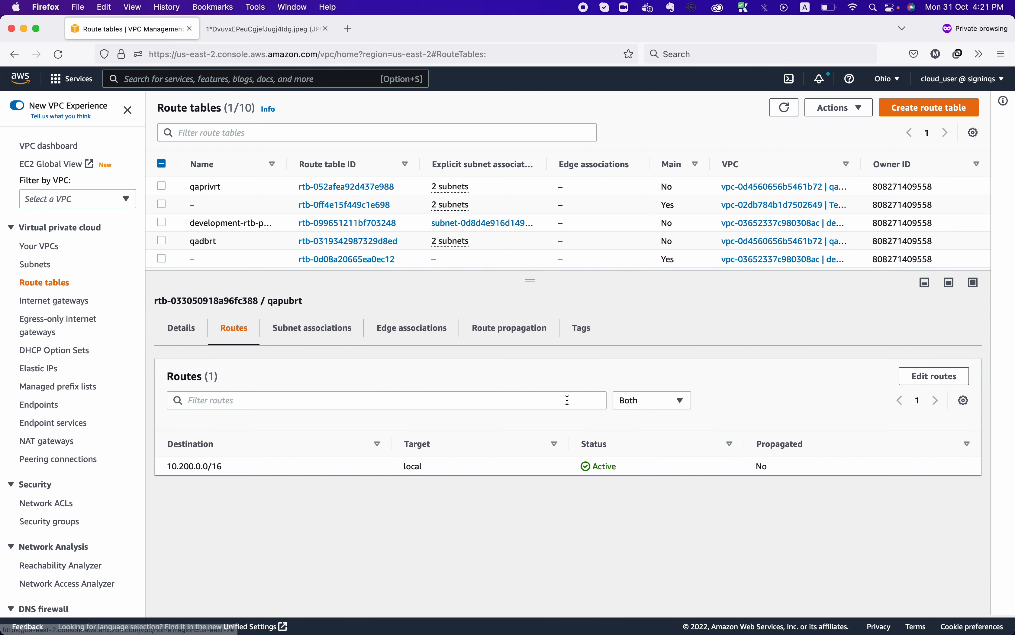
{"action": "left_click", "coordinate": [929, 375]}
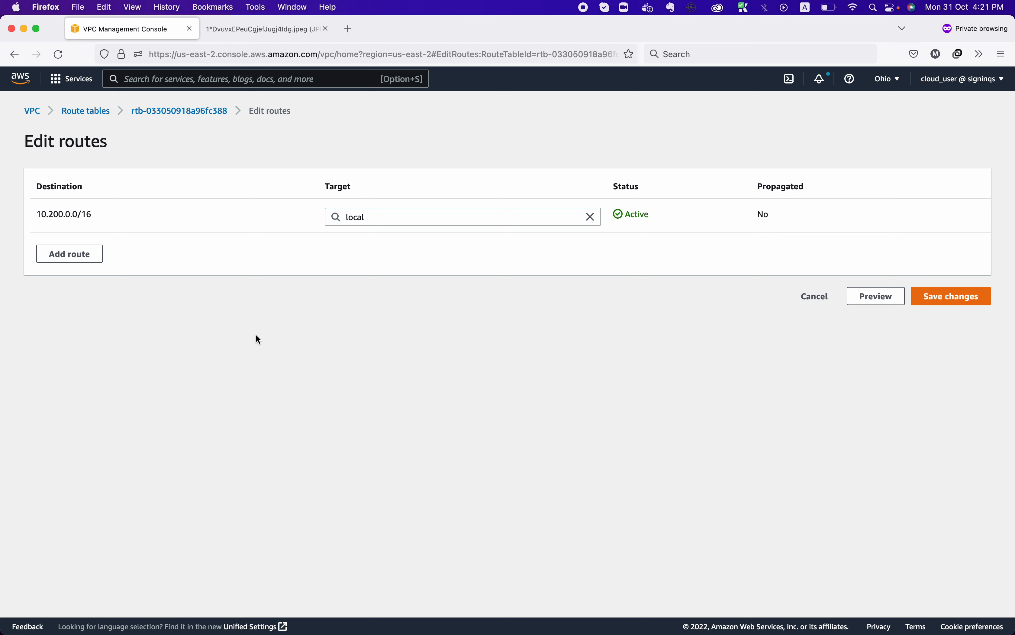
{"action": "left_click", "coordinate": [74, 257]}
{"action": "left_click", "coordinate": [89, 257]}
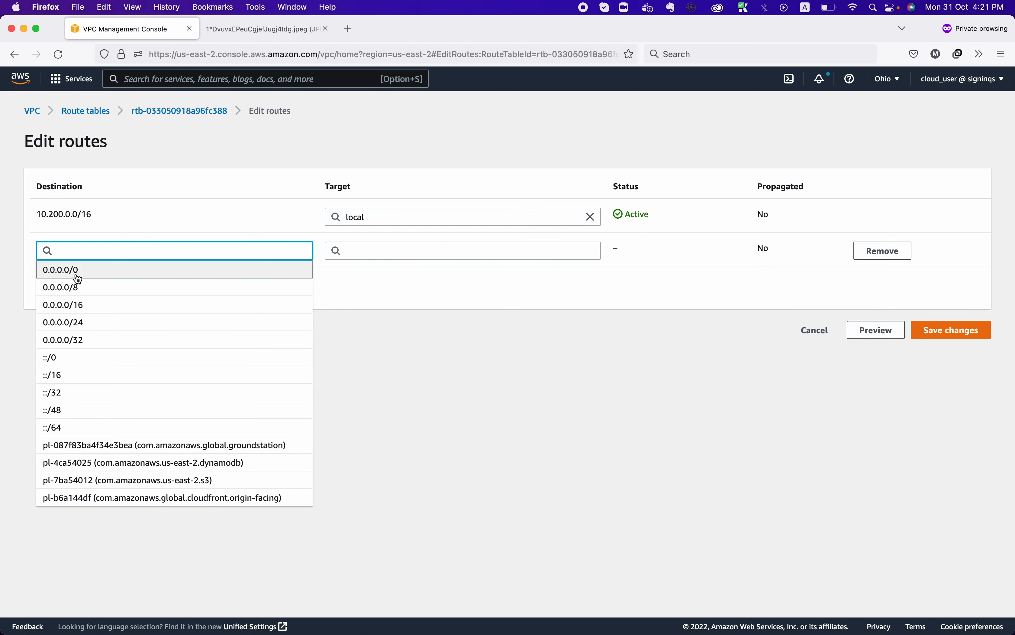
{"action": "left_click", "coordinate": [74, 274]}
{"action": "left_click", "coordinate": [442, 252]}
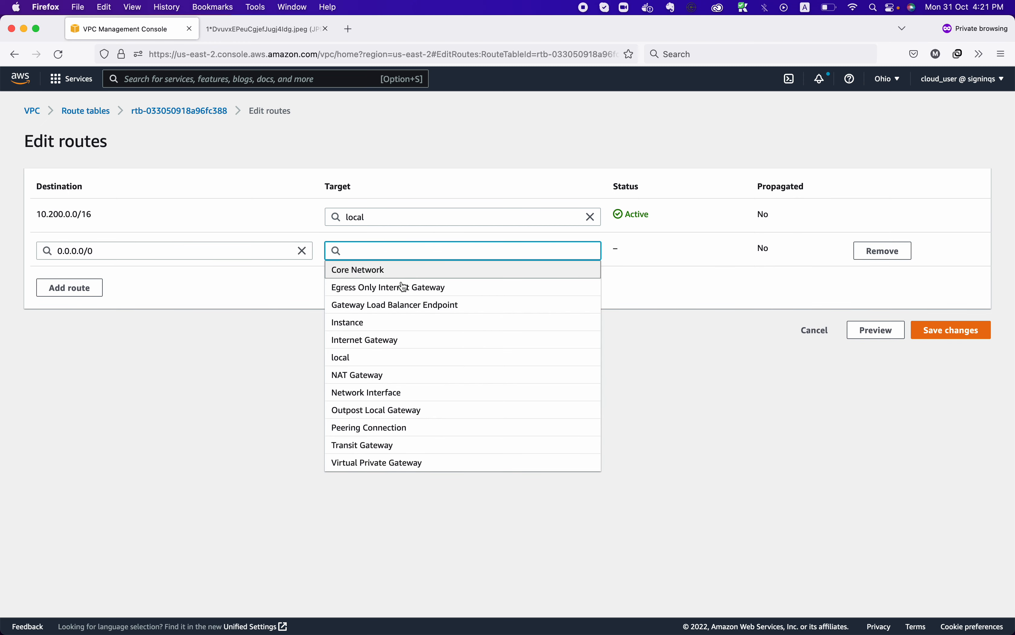
{"action": "left_click", "coordinate": [381, 340]}
{"action": "left_click", "coordinate": [423, 275]}
{"action": "left_click", "coordinate": [965, 332]}
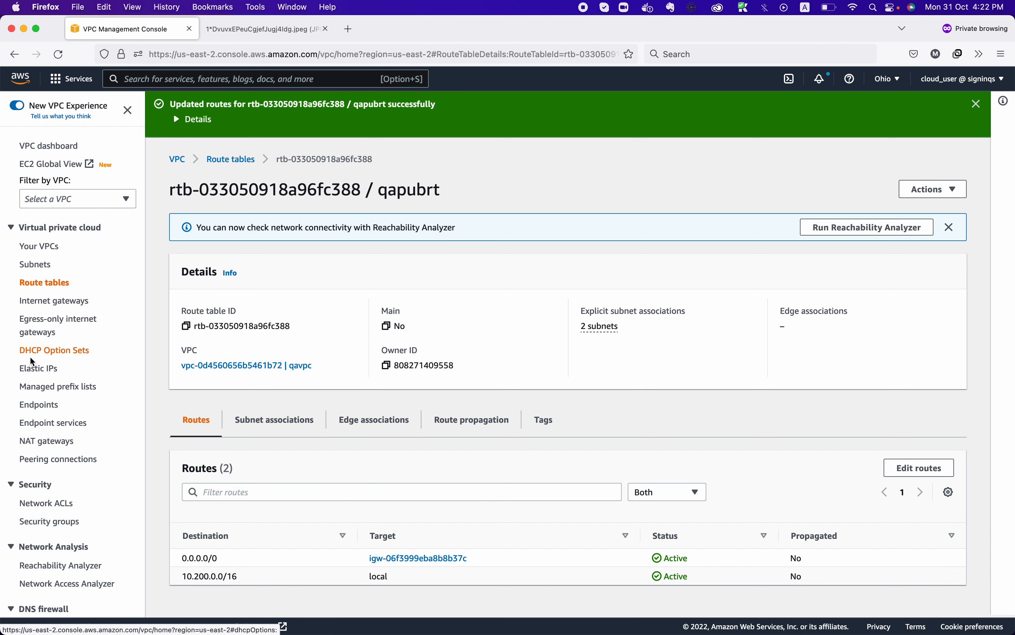
Step: Start a new NAT gateway named qangw and place it in subnet qapub01
{"action": "left_click", "coordinate": [47, 441]}
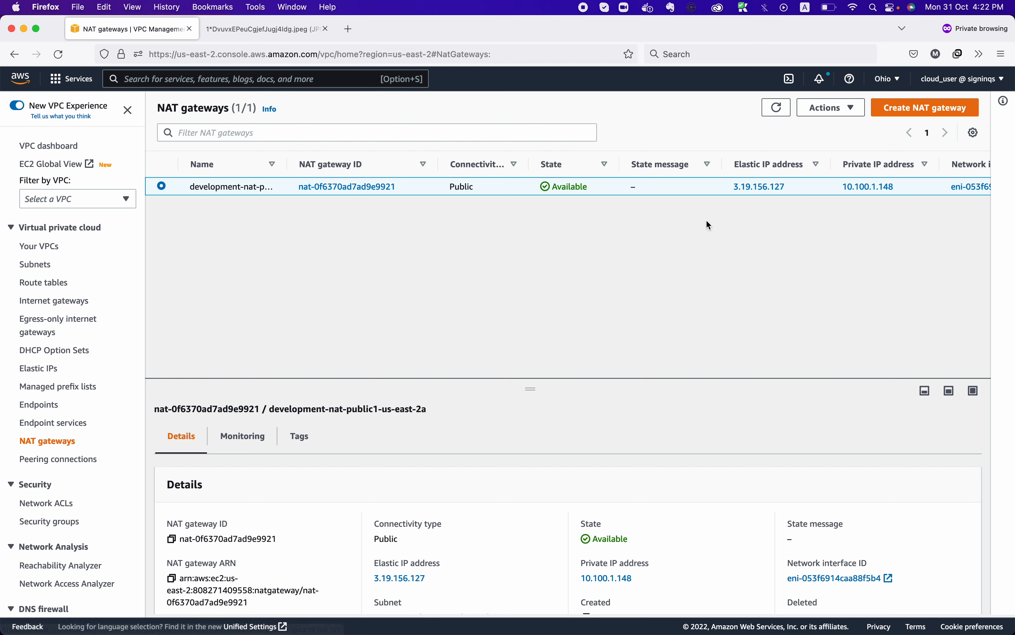
{"action": "left_click", "coordinate": [935, 110]}
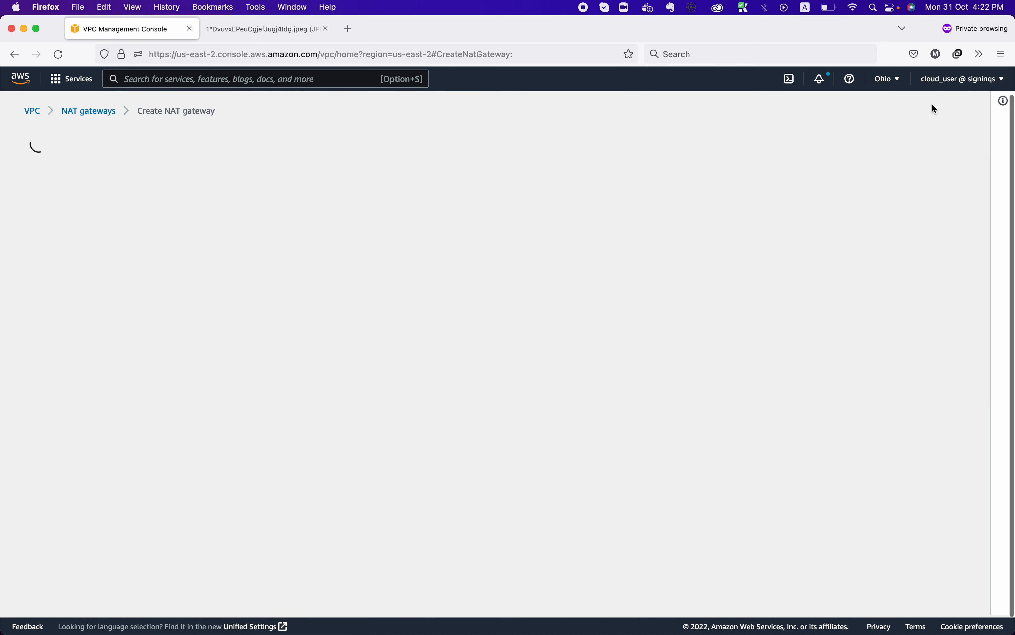
{"action": "left_click", "coordinate": [267, 268]}
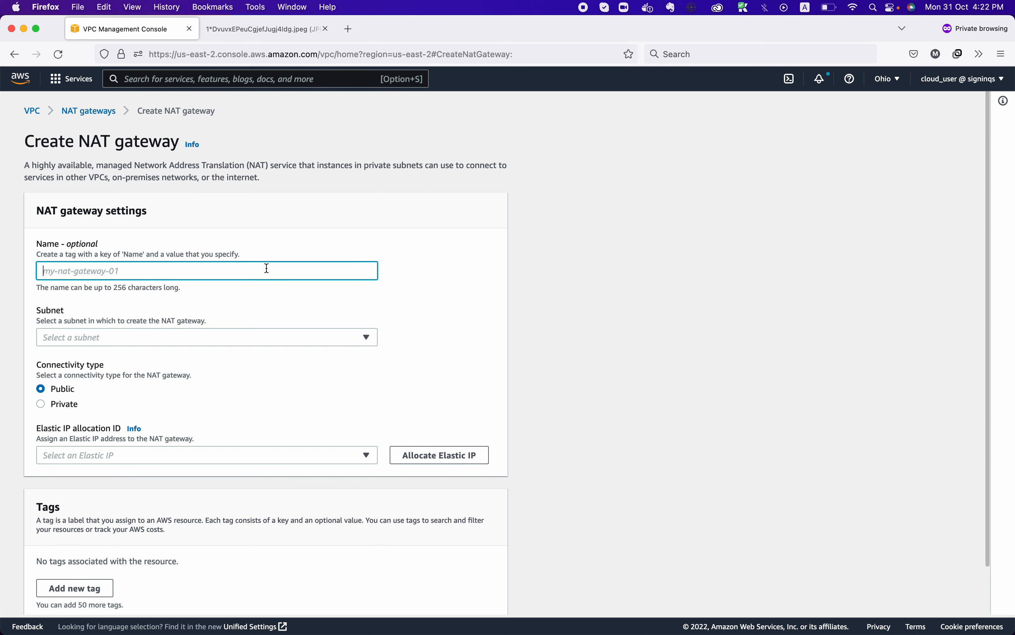
{"action": "type", "text": "qang"}
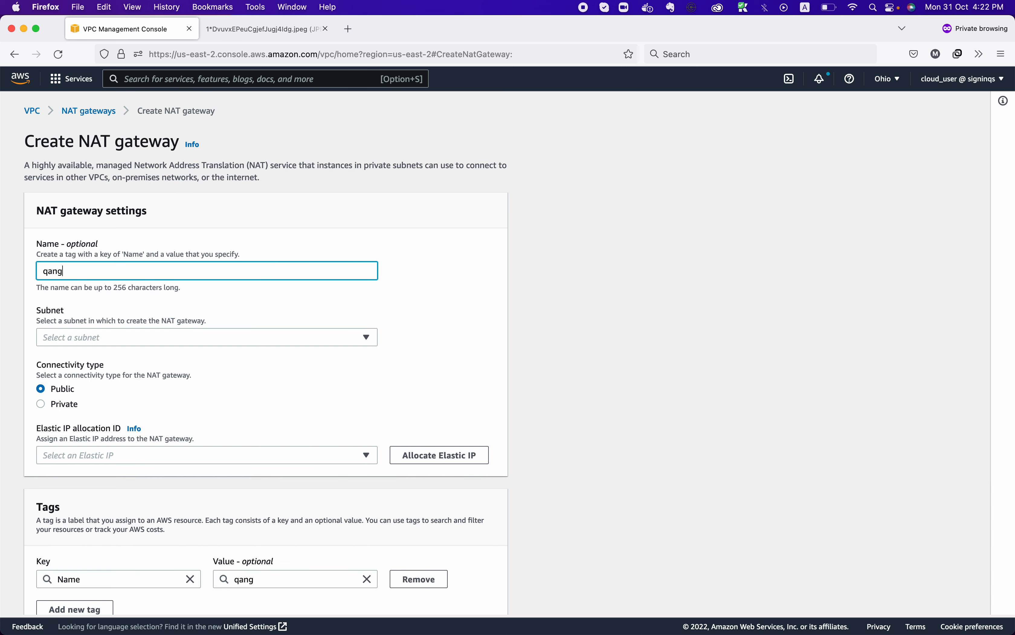
{"action": "type", "text": "w"}
{"action": "left_click", "coordinate": [210, 336]}
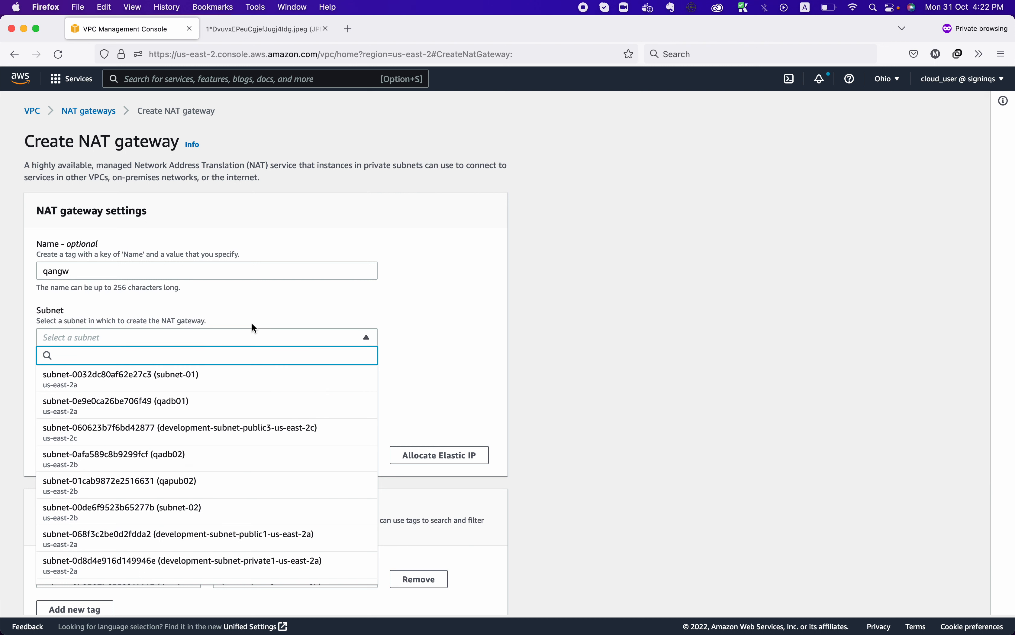
{"action": "scroll", "coordinate": [180, 516], "scroll_direction": "down", "scroll_amount": 4}
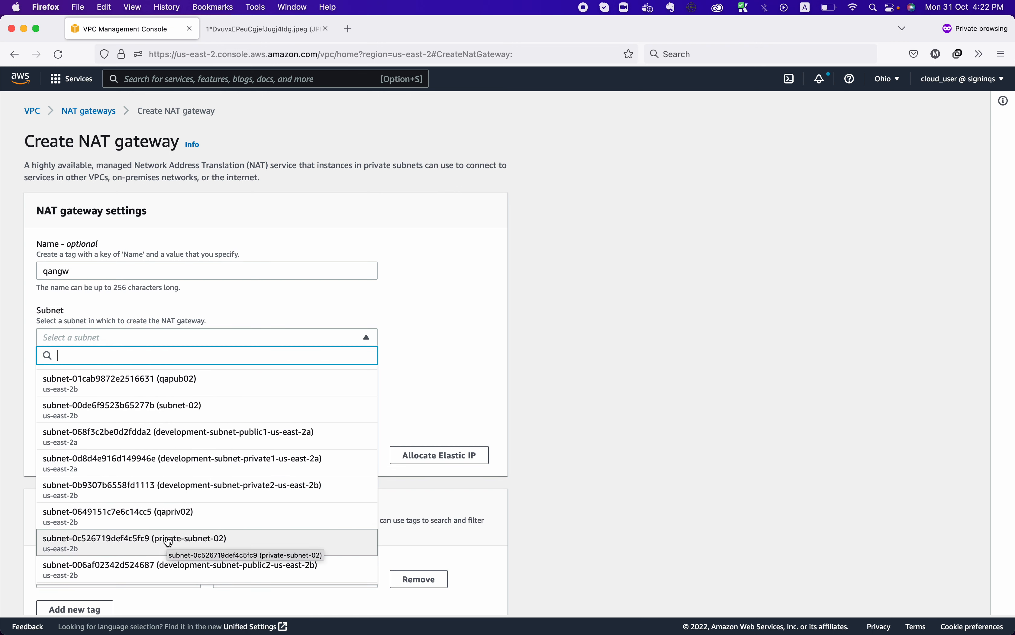
{"action": "scroll", "coordinate": [170, 542], "scroll_direction": "down", "scroll_amount": 3}
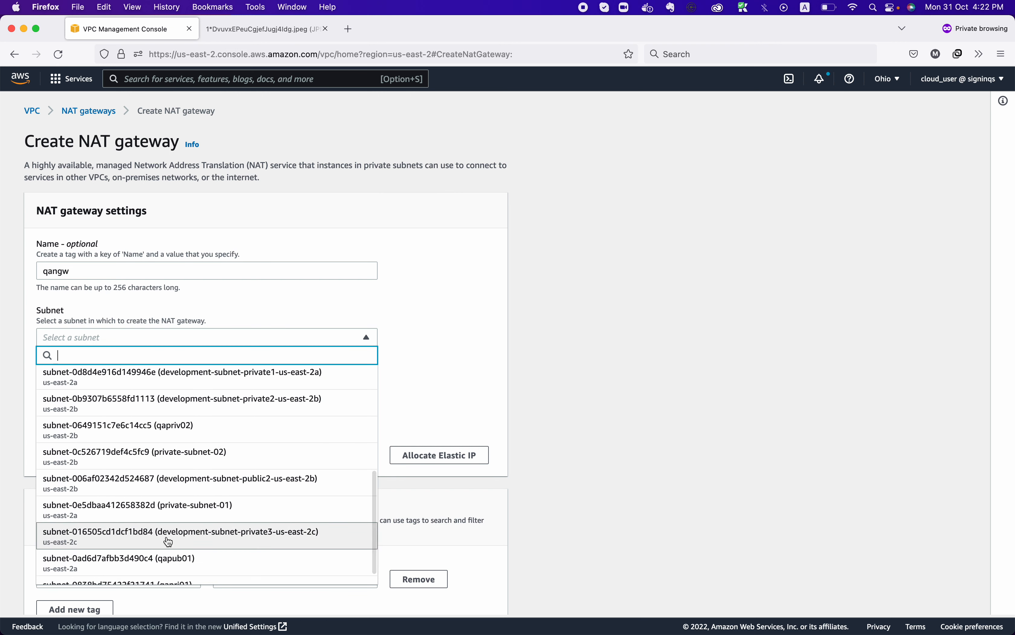
{"action": "scroll", "coordinate": [169, 541], "scroll_direction": "down", "scroll_amount": 1}
{"action": "left_click", "coordinate": [167, 537]}
Step: Allocate a new Elastic IP for the NAT gateway qangw and create the gateway
{"action": "left_click", "coordinate": [257, 454]}
{"action": "left_click", "coordinate": [413, 456]}
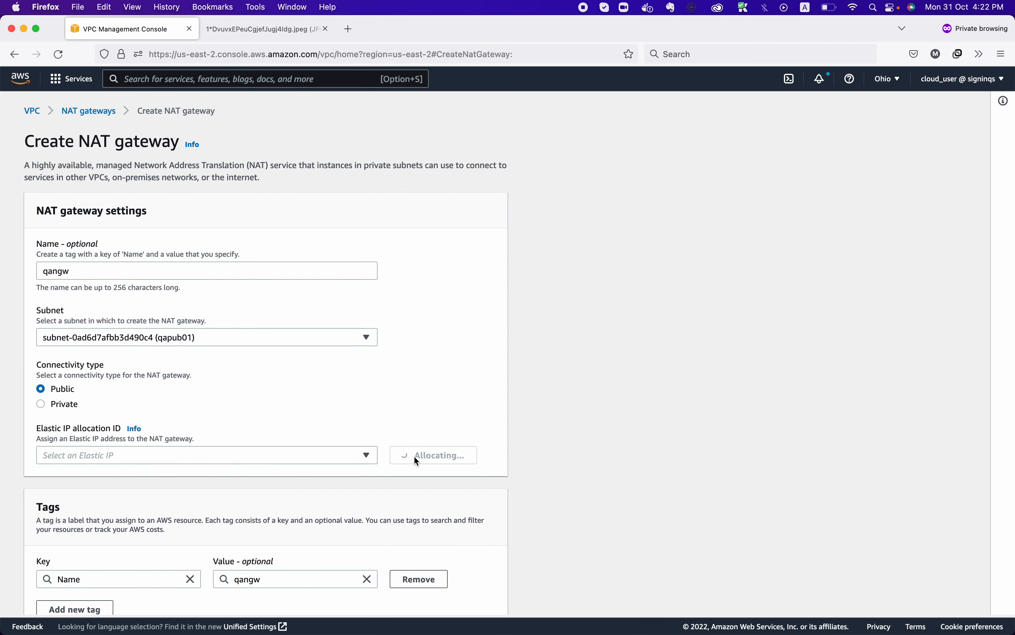
{"action": "scroll", "coordinate": [382, 520], "scroll_direction": "down", "scroll_amount": 3}
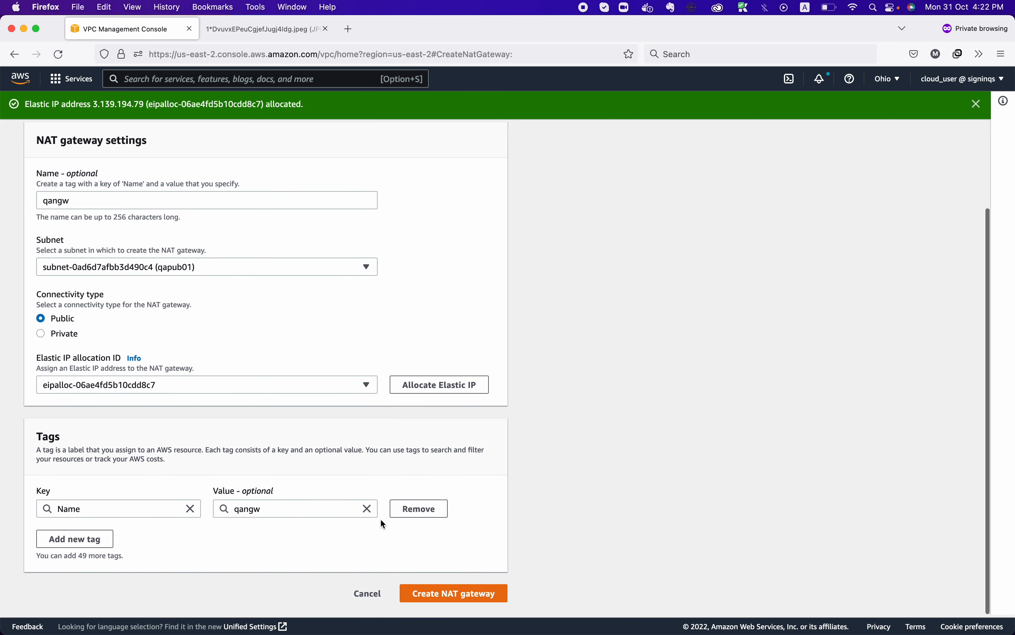
{"action": "left_click", "coordinate": [437, 592]}
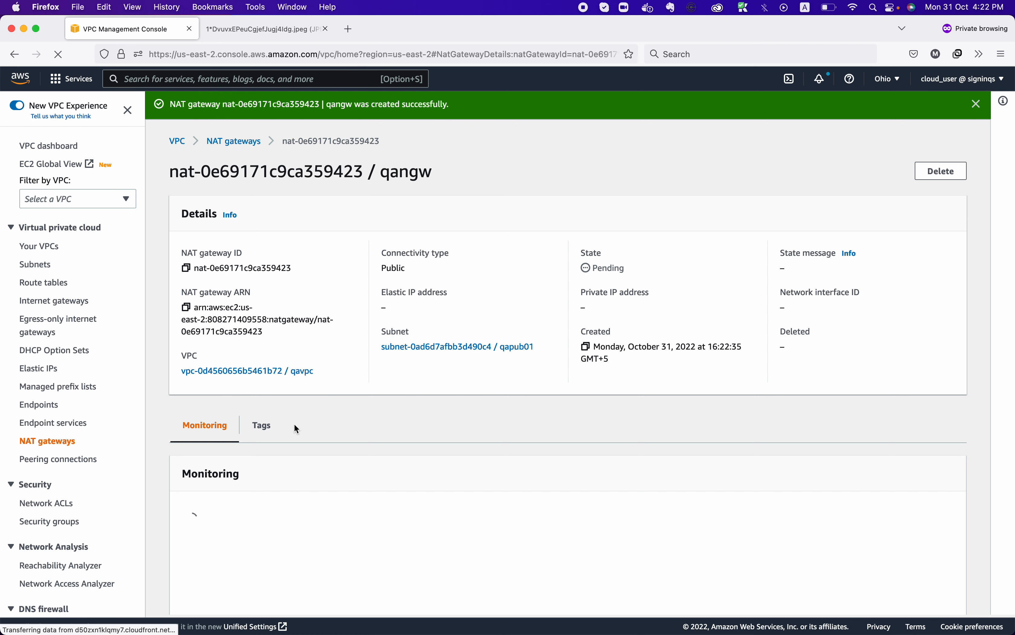
Step: Add a route for 0.0.0.0/0 to the NAT gateway qangw in route table qaprivrt and save the changes
{"action": "left_click", "coordinate": [46, 282]}
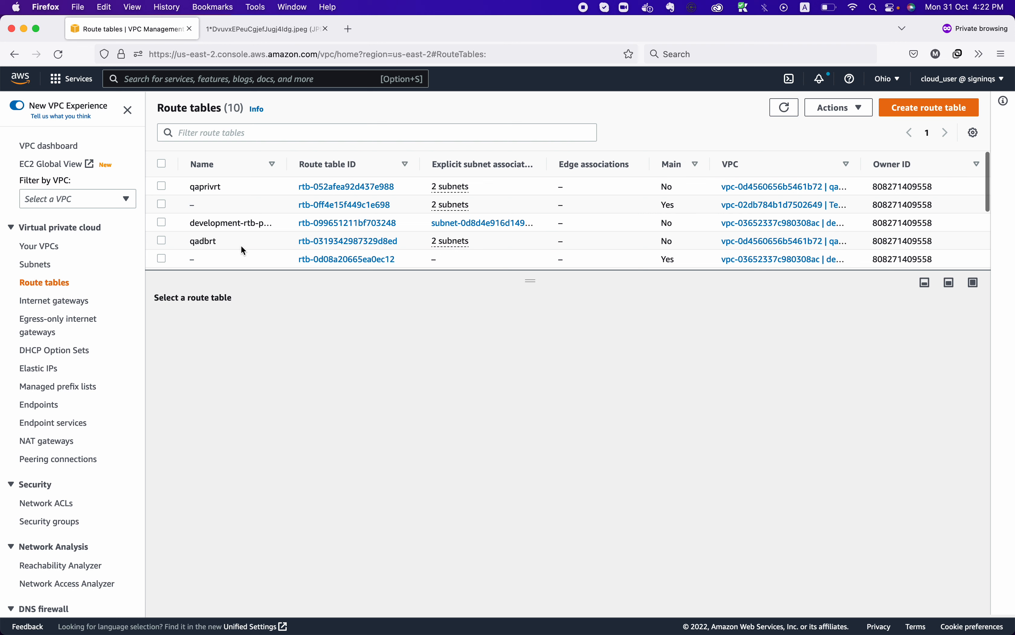
{"action": "left_click", "coordinate": [248, 186]}
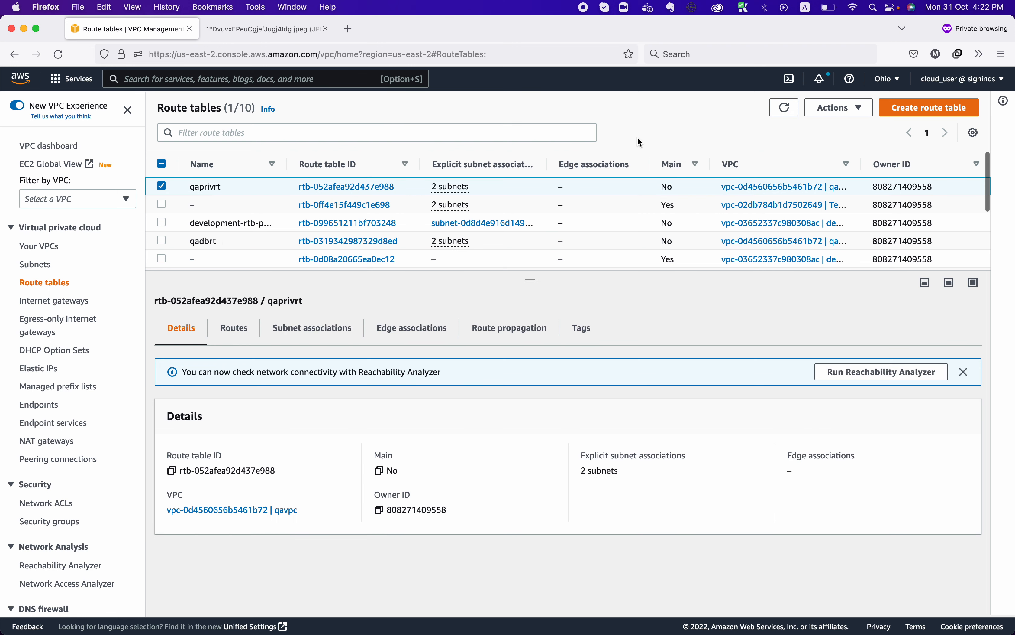
{"action": "left_click", "coordinate": [234, 328]}
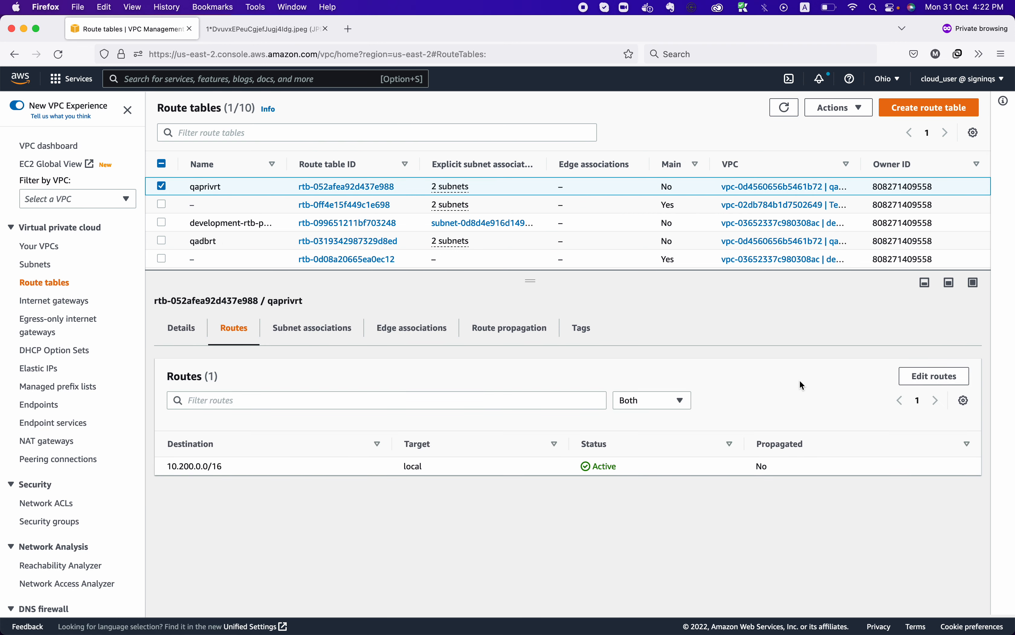
{"action": "left_click", "coordinate": [934, 380]}
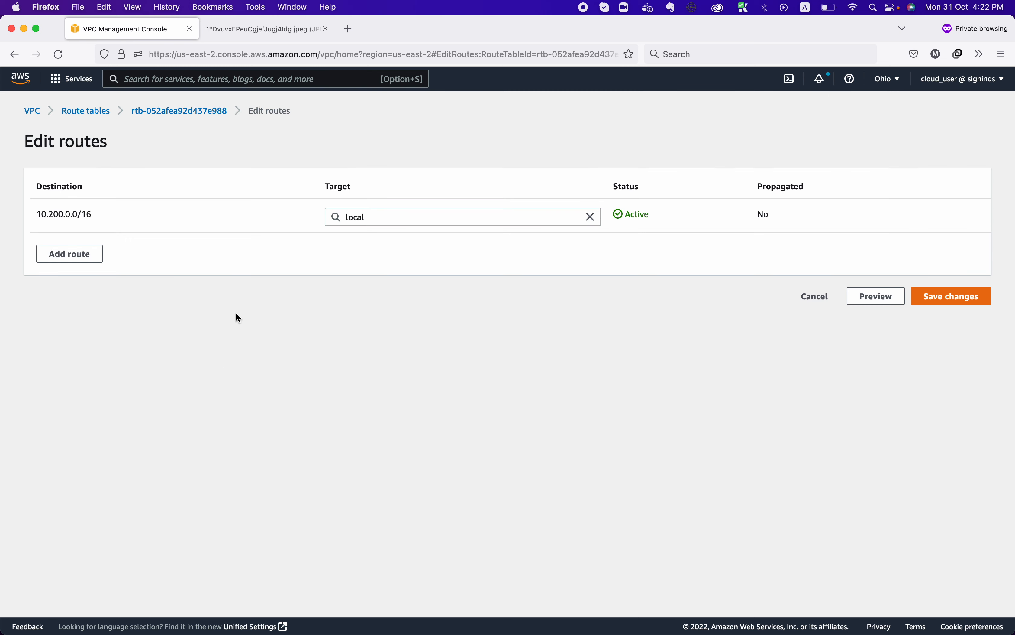
{"action": "left_click", "coordinate": [62, 257]}
{"action": "left_click", "coordinate": [247, 249]}
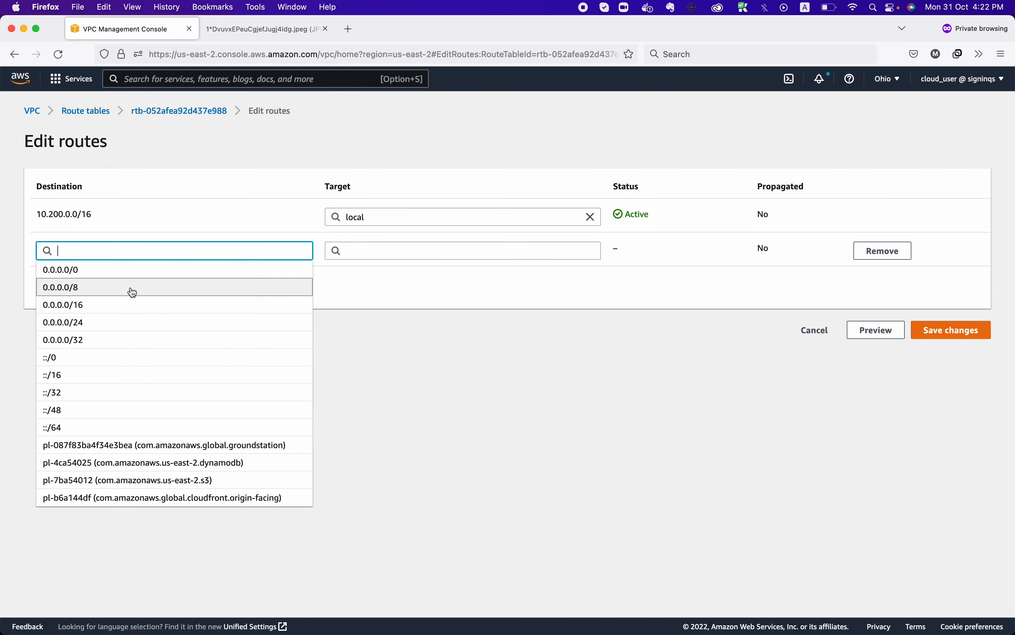
{"action": "left_click", "coordinate": [133, 280]}
{"action": "left_click", "coordinate": [375, 248]}
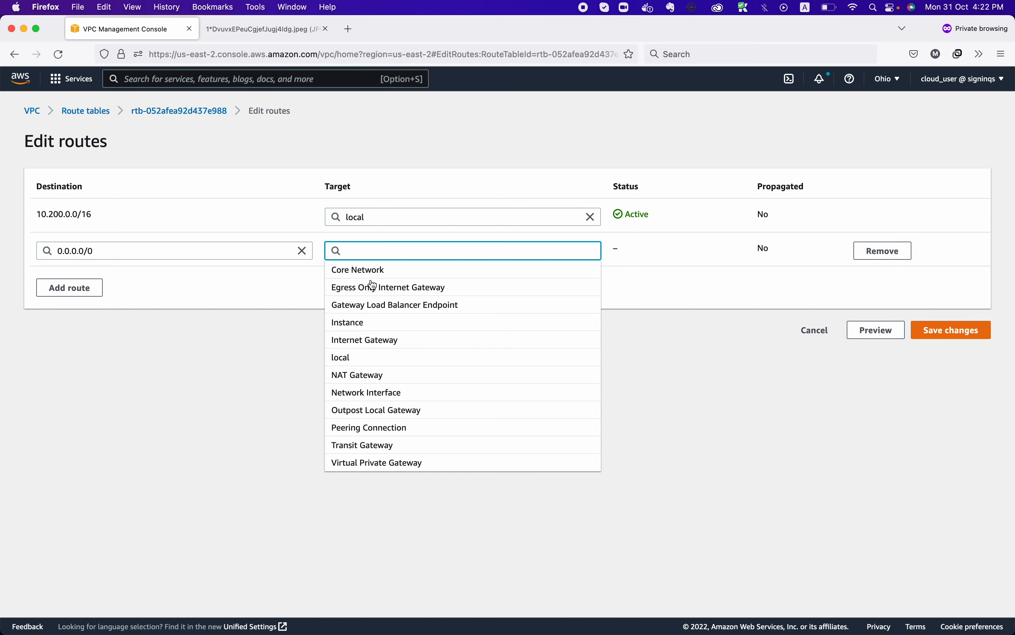
{"action": "left_click", "coordinate": [369, 375]}
{"action": "left_click", "coordinate": [473, 275]}
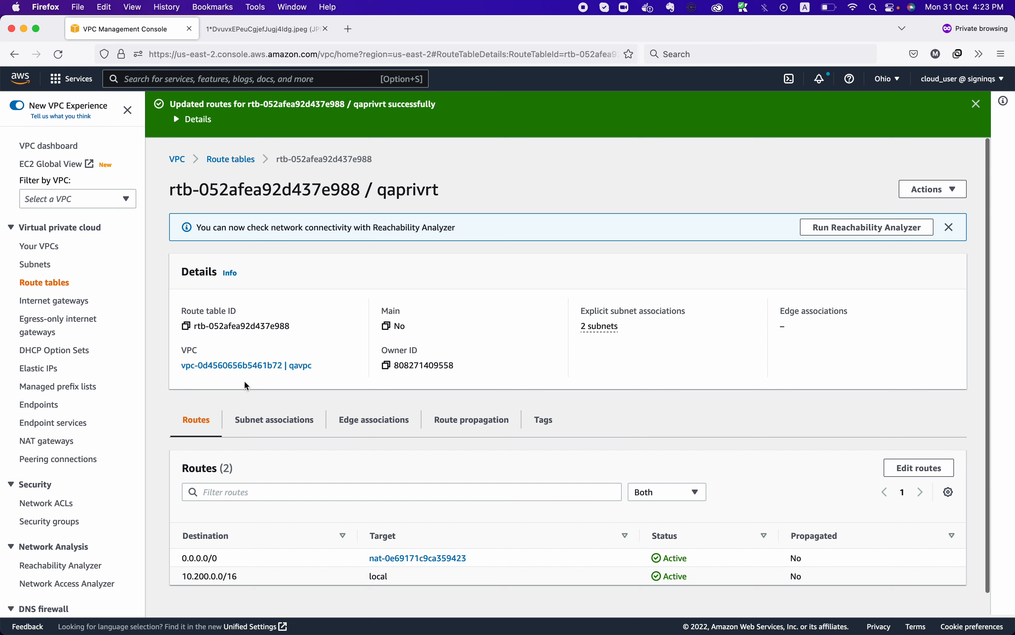
Step: Review the destinations and targets of the routes in route tables qaprivrt and qadbrt
{"action": "left_click_drag", "start_coordinate": [176, 371], "coordinate": [281, 371]}
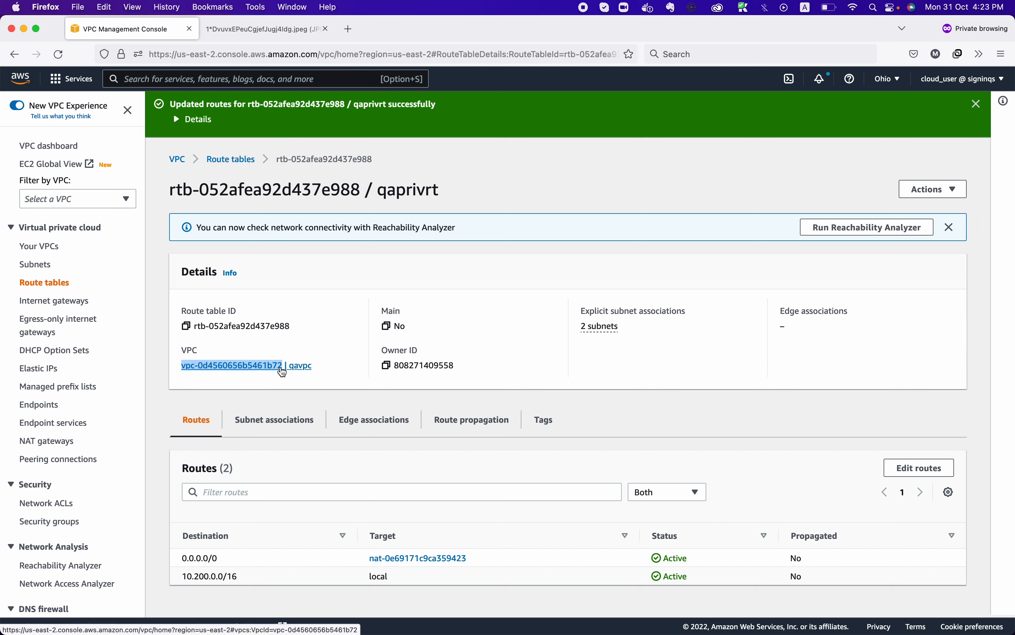
{"action": "left_click", "coordinate": [46, 282]}
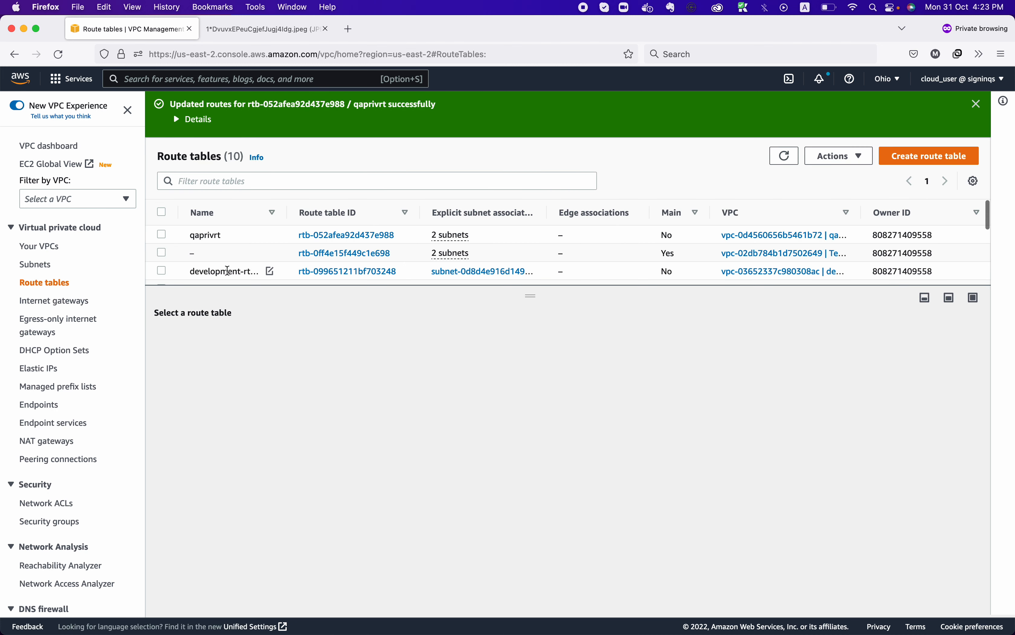
{"action": "left_click", "coordinate": [244, 243]}
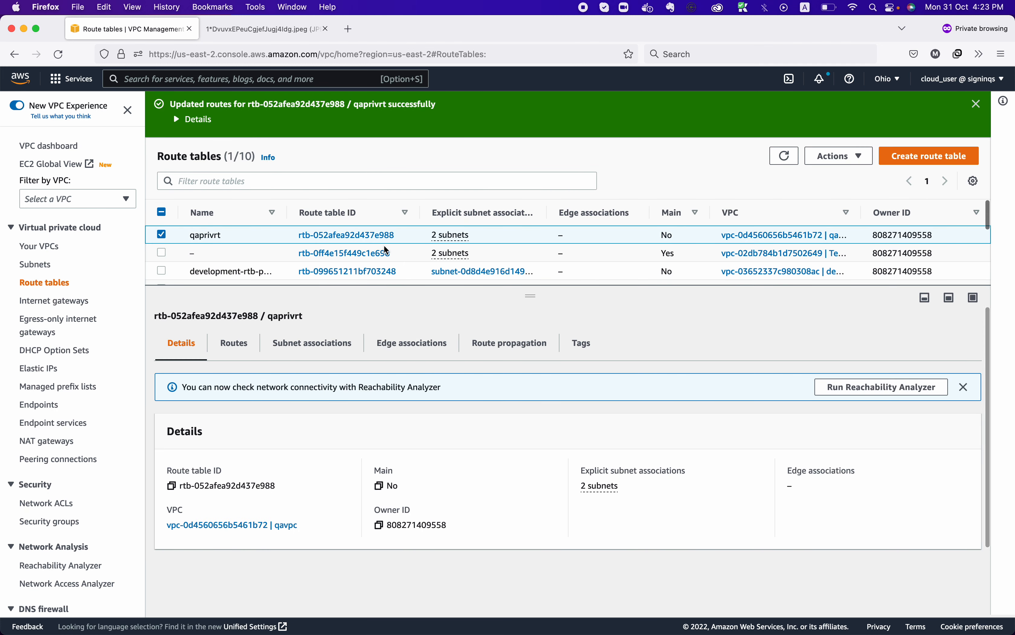
{"action": "left_click", "coordinate": [234, 348]}
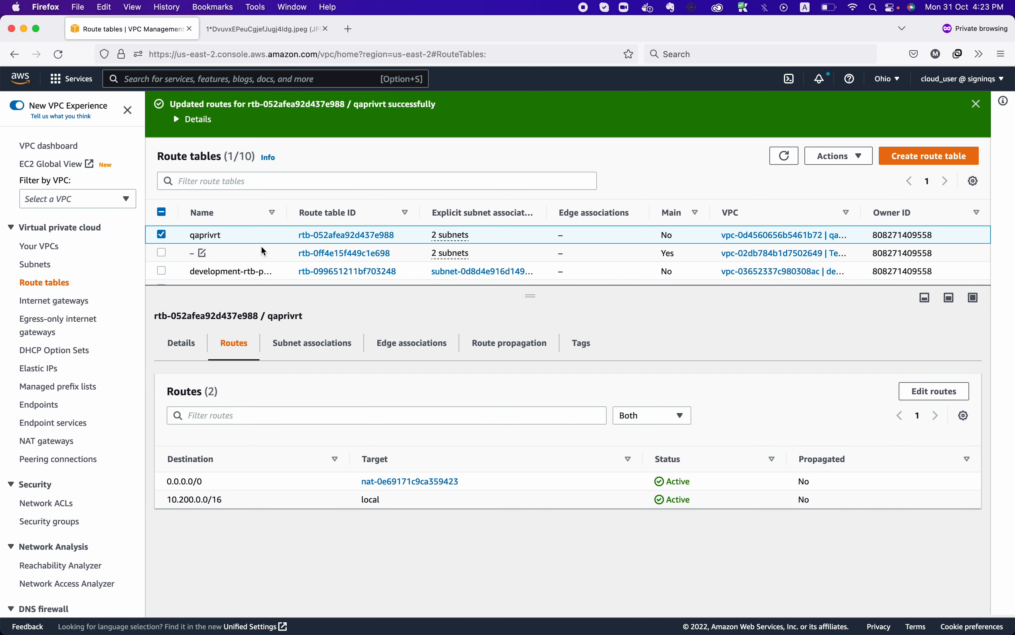
{"action": "scroll", "coordinate": [262, 247], "scroll_direction": "down", "scroll_amount": 3}
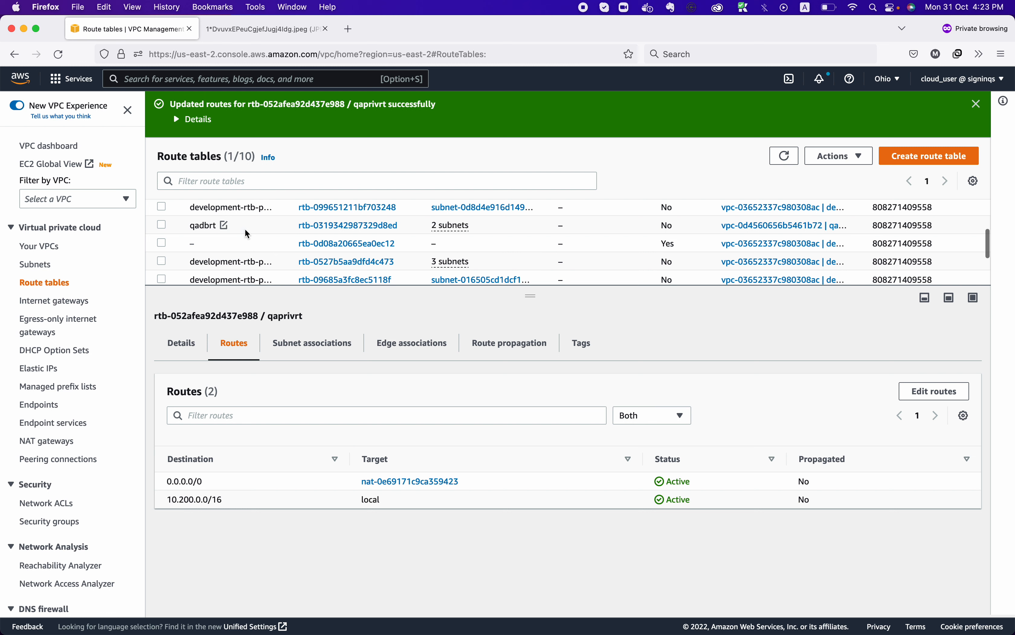
{"action": "left_click", "coordinate": [245, 228]}
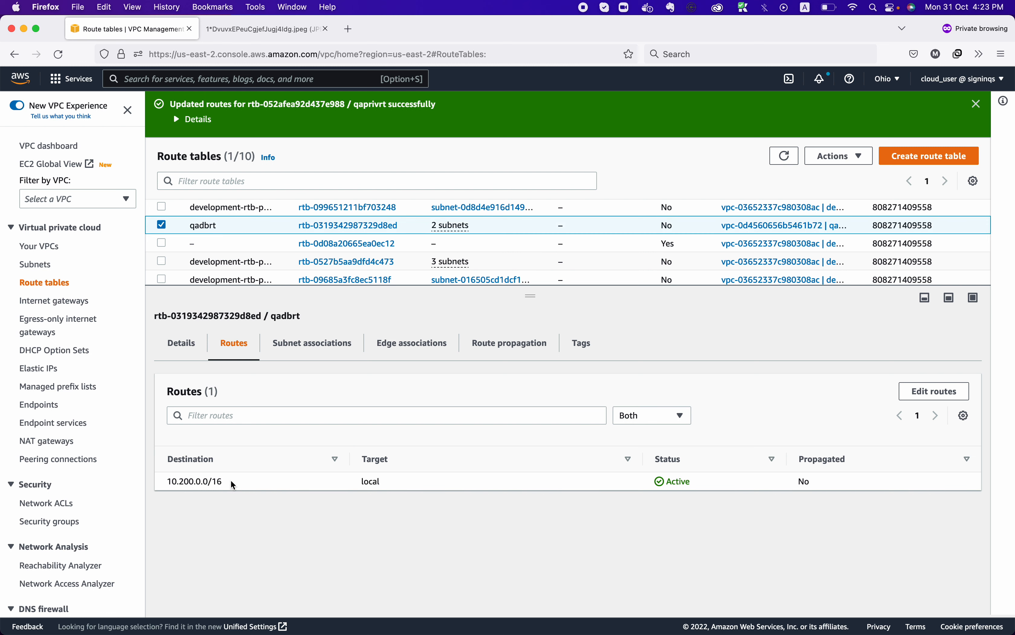
{"action": "left_click_drag", "start_coordinate": [168, 483], "coordinate": [238, 481]}
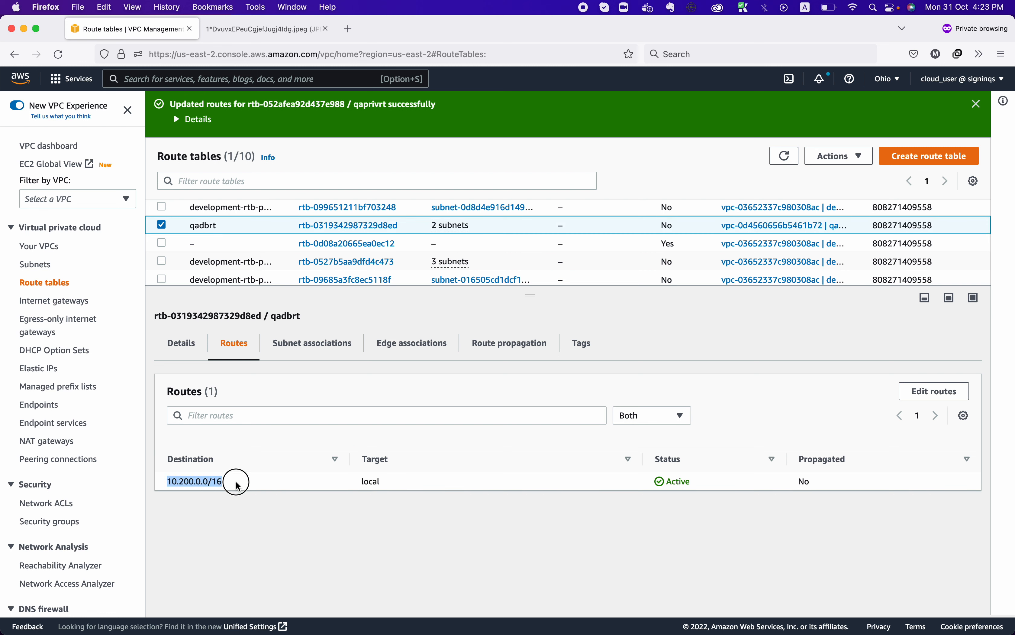
{"action": "double_click", "coordinate": [372, 481]}
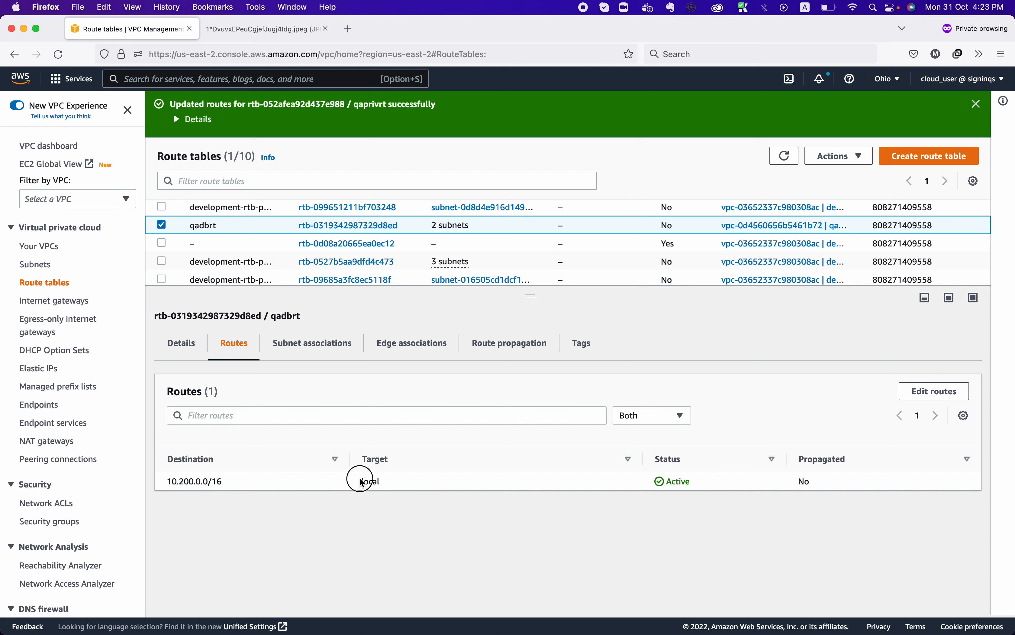